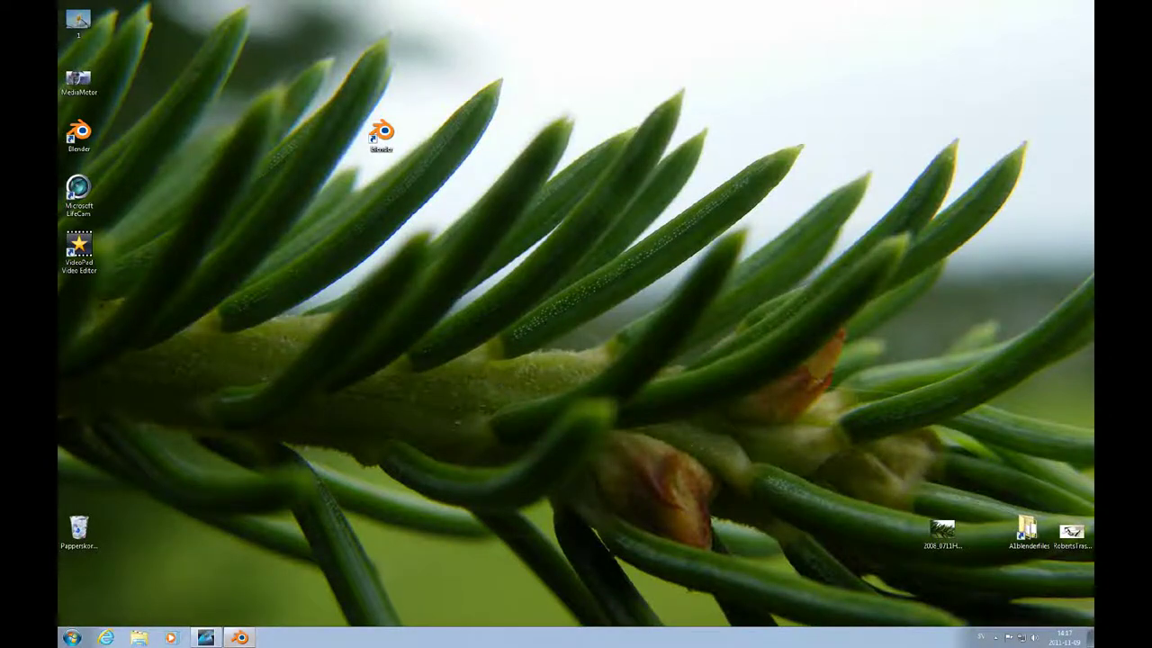
Bring up Blender with the car project and switch to an empty scene layer
click(240, 637)
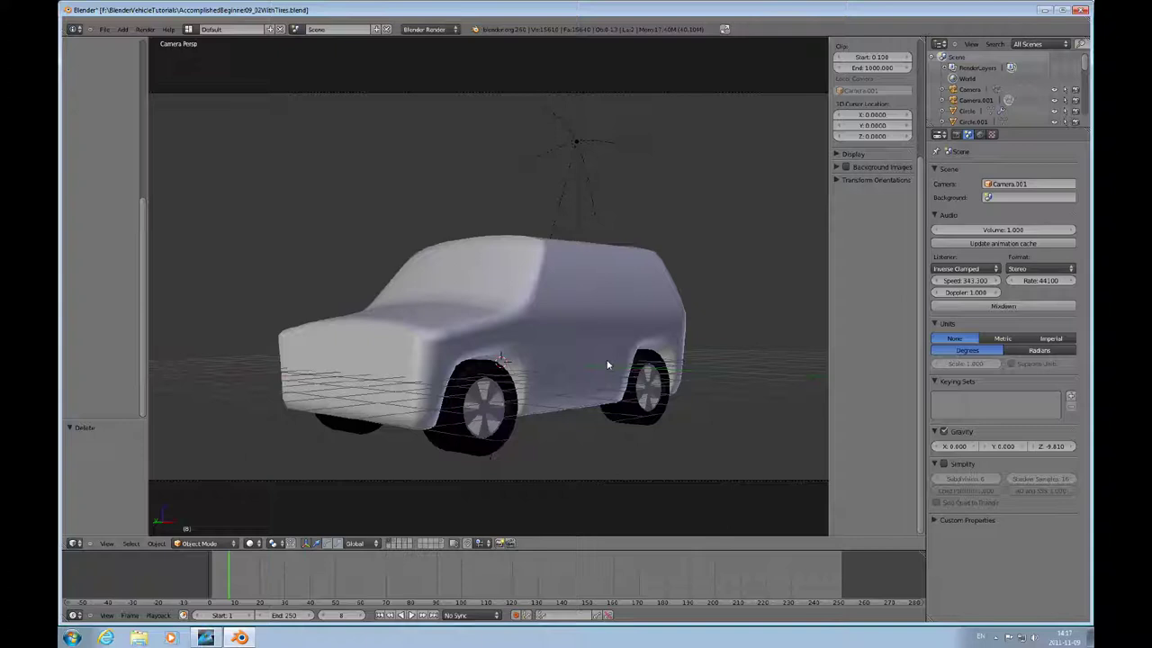
click(402, 546)
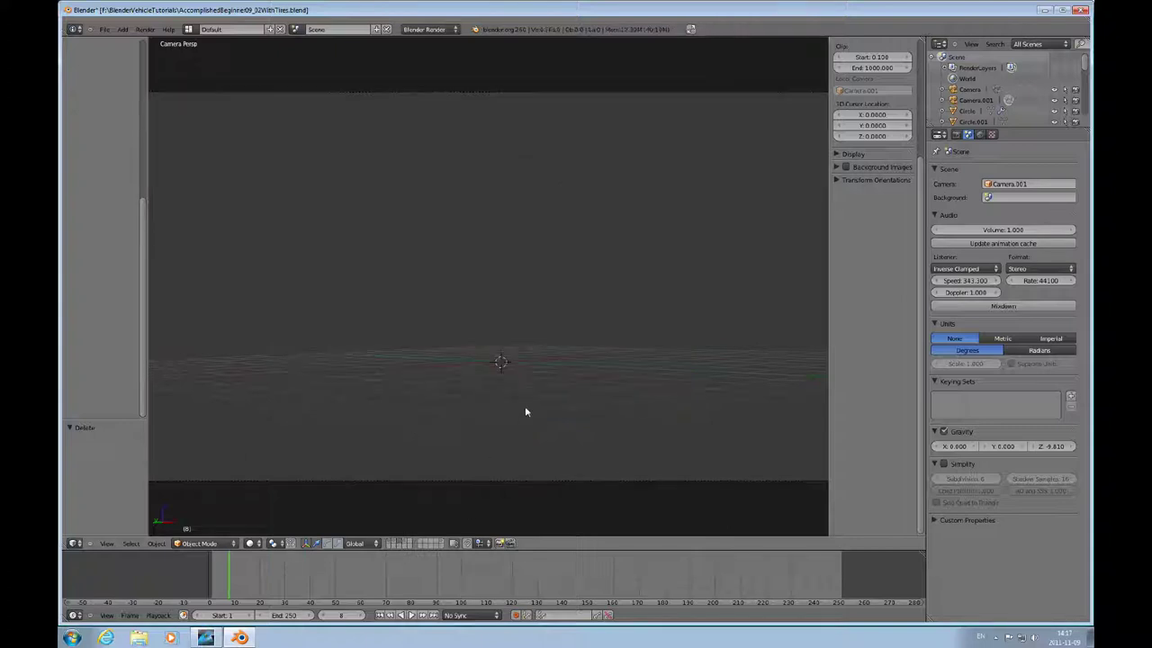
In top view, add a 20-vertex circle at the scene centre and enter Edit Mode
key(KP_7)
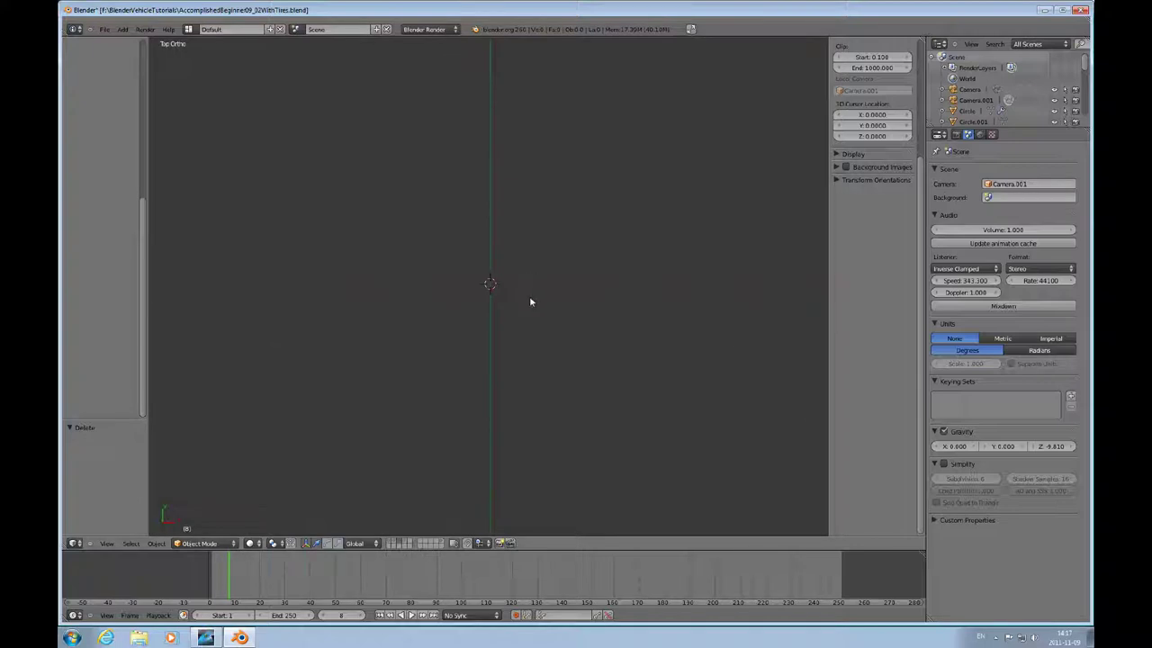
key(shift+a)
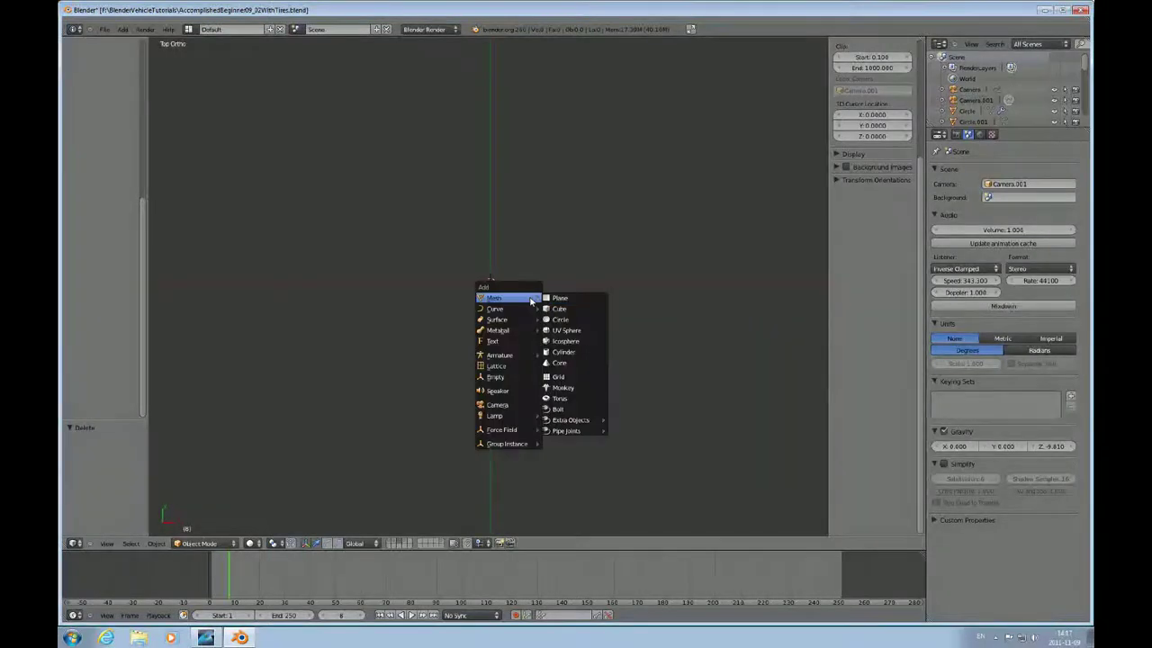
click(560, 320)
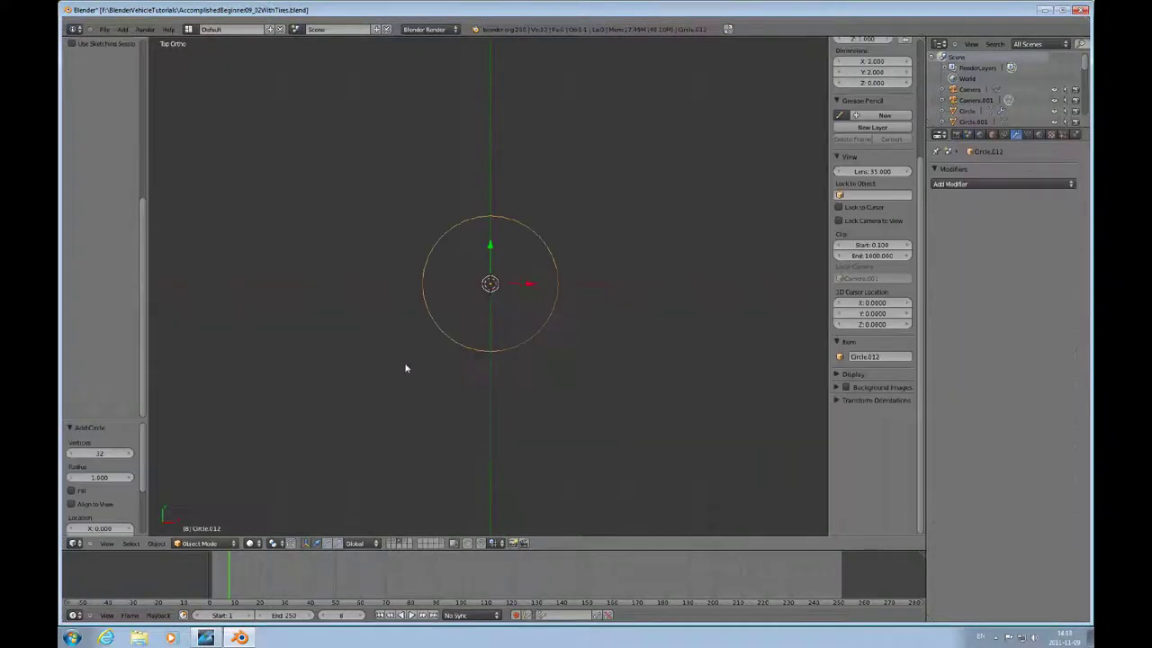
click(111, 453)
text(20)
key(Return)
key(Tab)
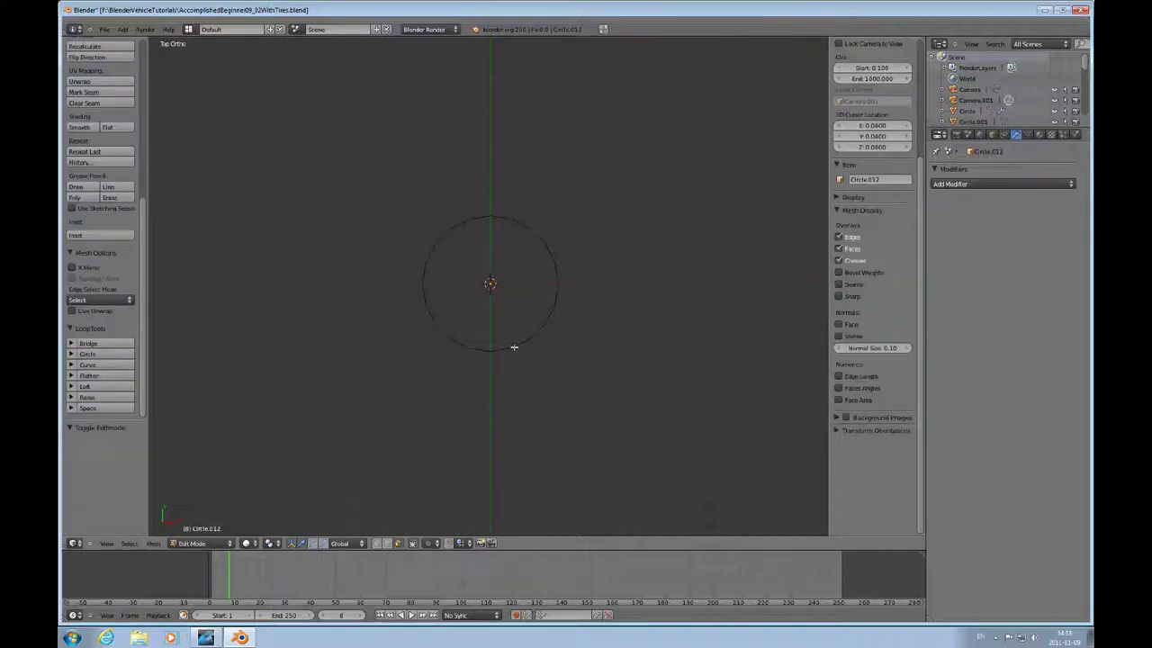
Switch to edge select mode and select the circle's outer edge loop
alt+right_click(512, 347)
key(ctrl+Tab)
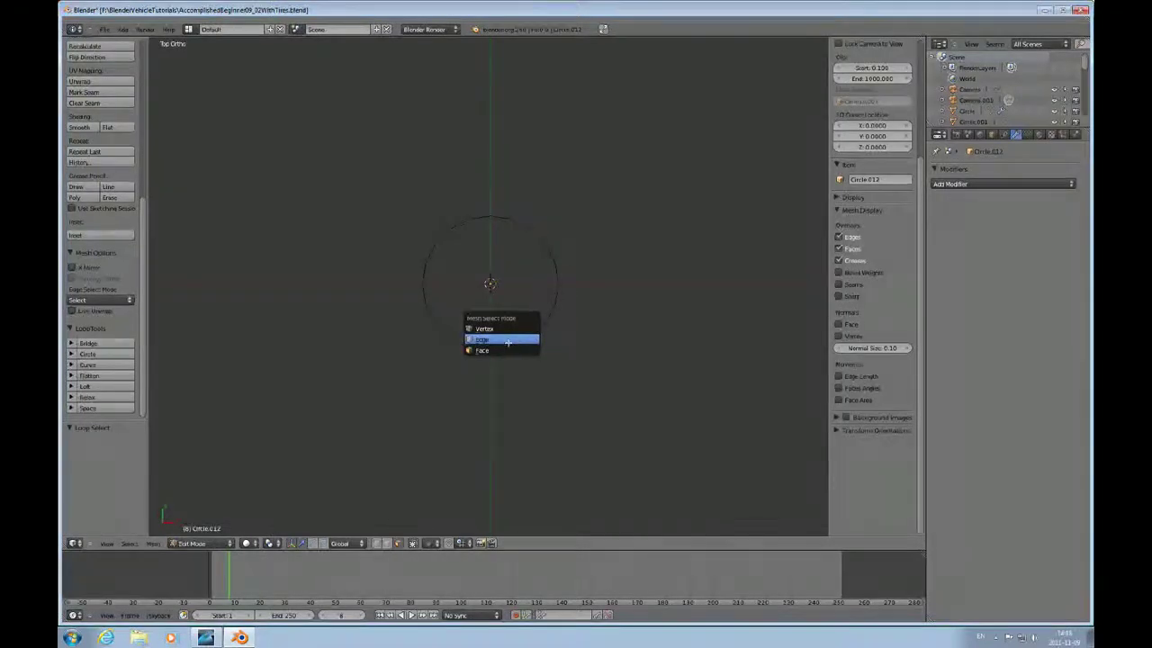
click(516, 341)
alt+right_click(529, 337)
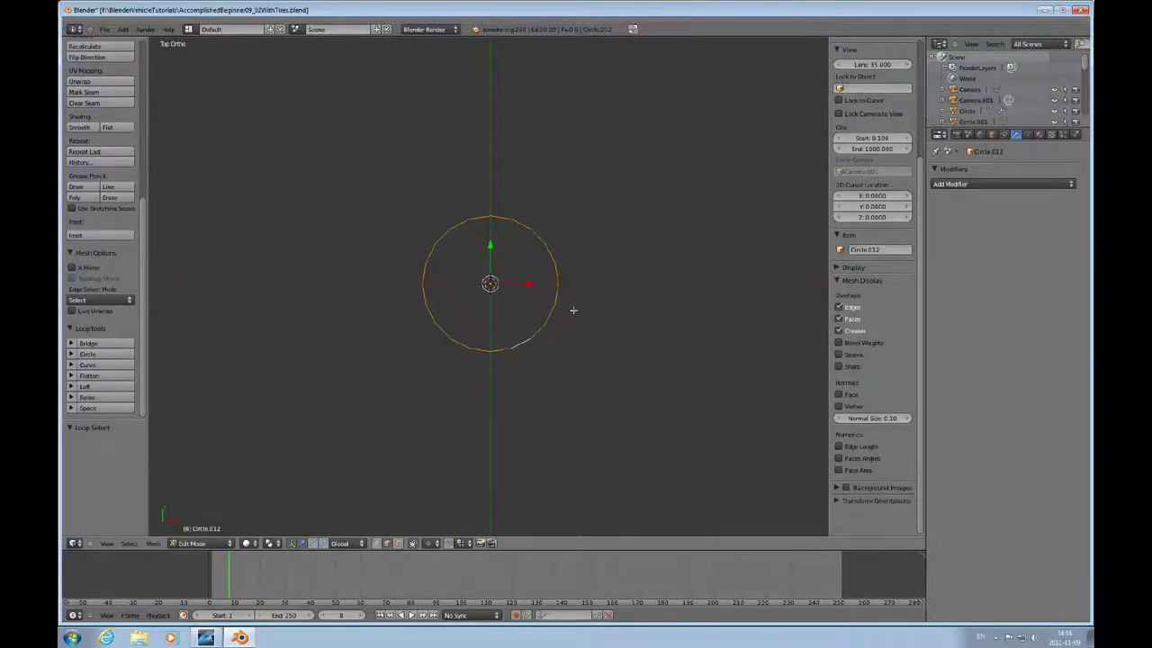
scroll(574, 310, up, 4)
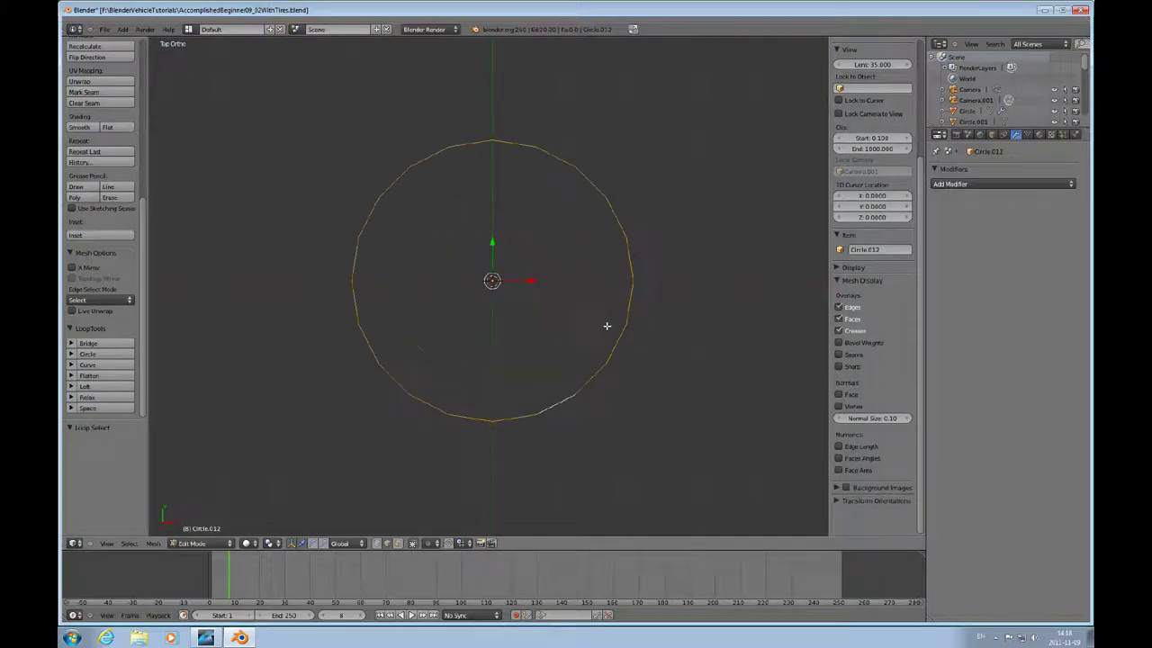
scroll(607, 322, up, 1)
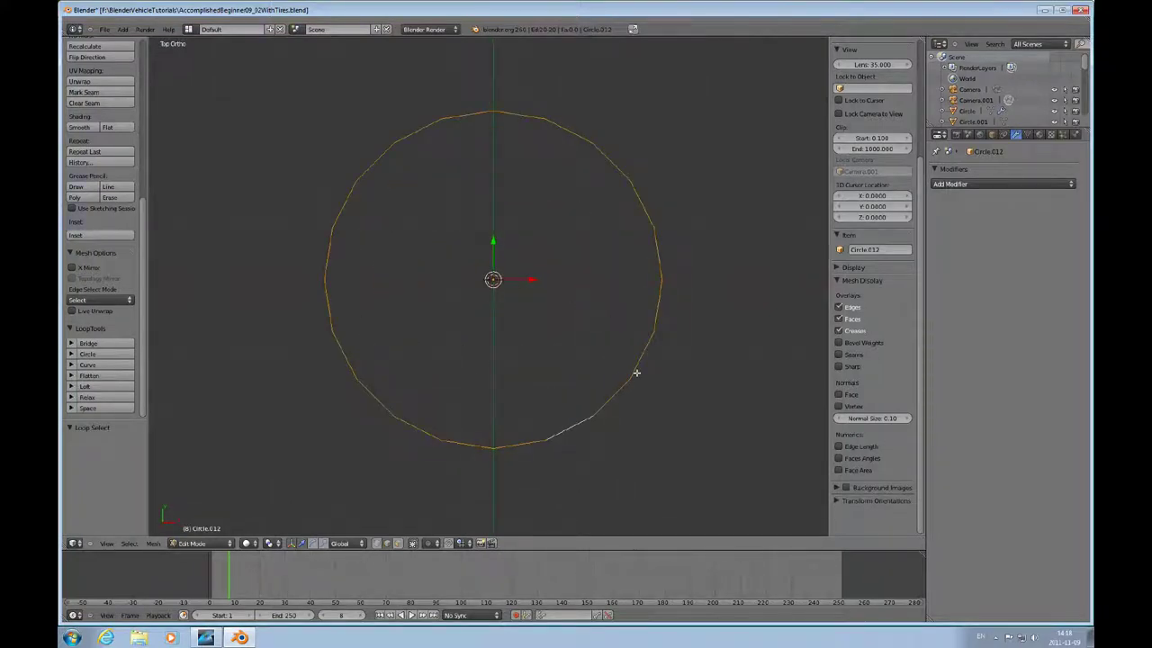
Extrude the loop and scale it down into a smaller inner ring
key(e)
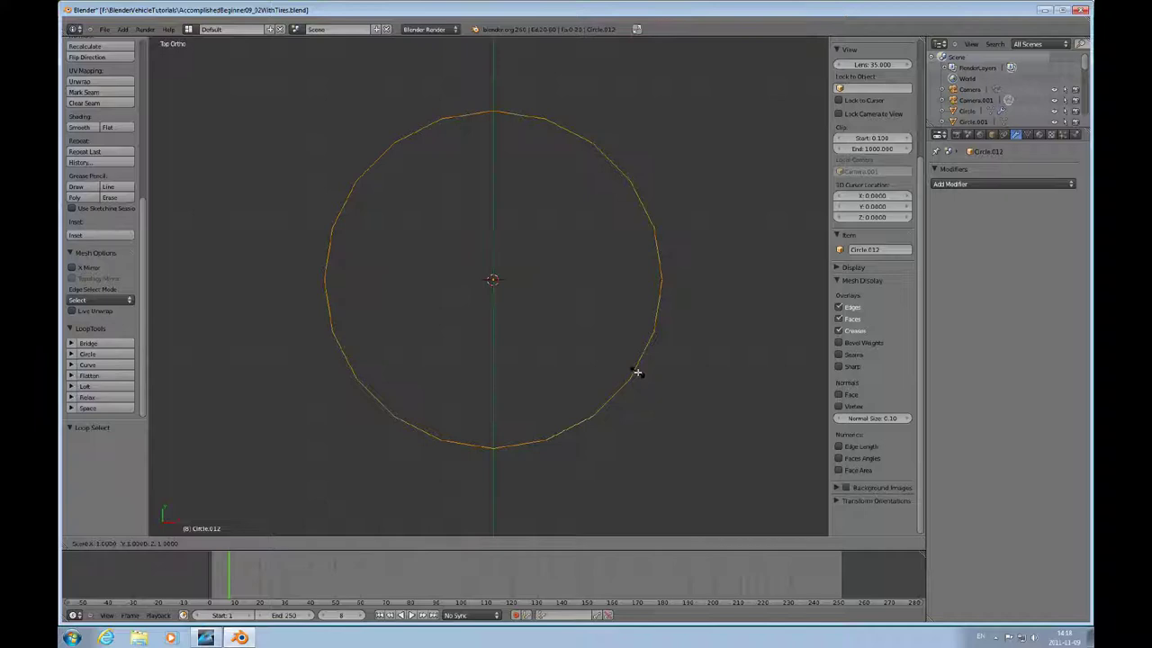
key(s)
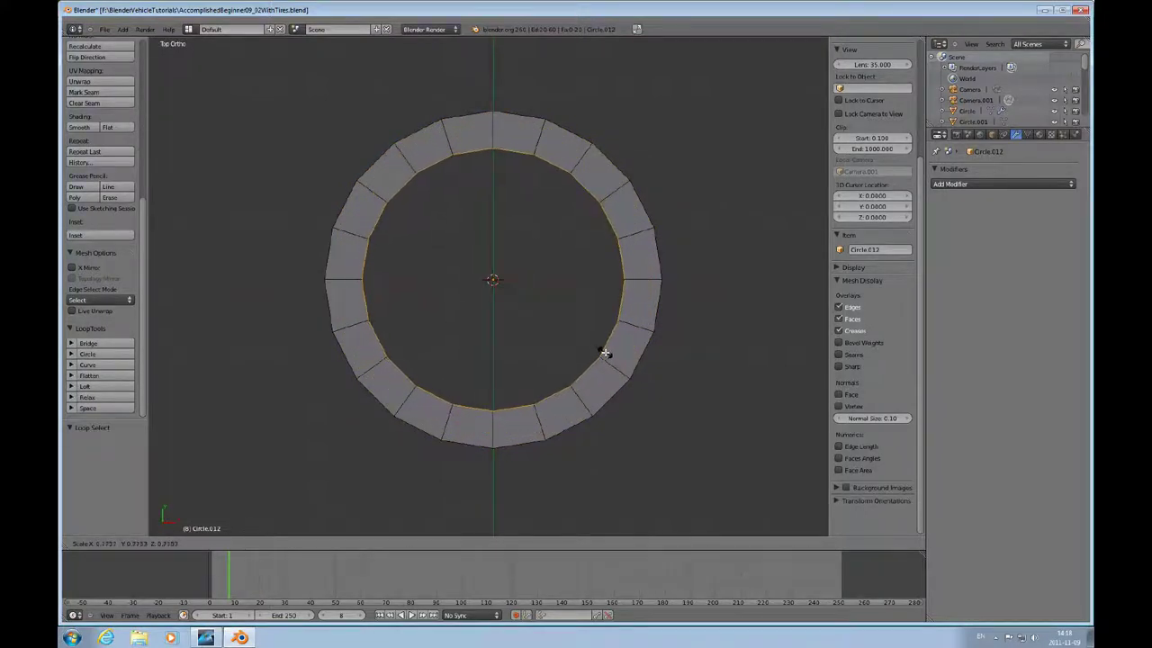
click(604, 352)
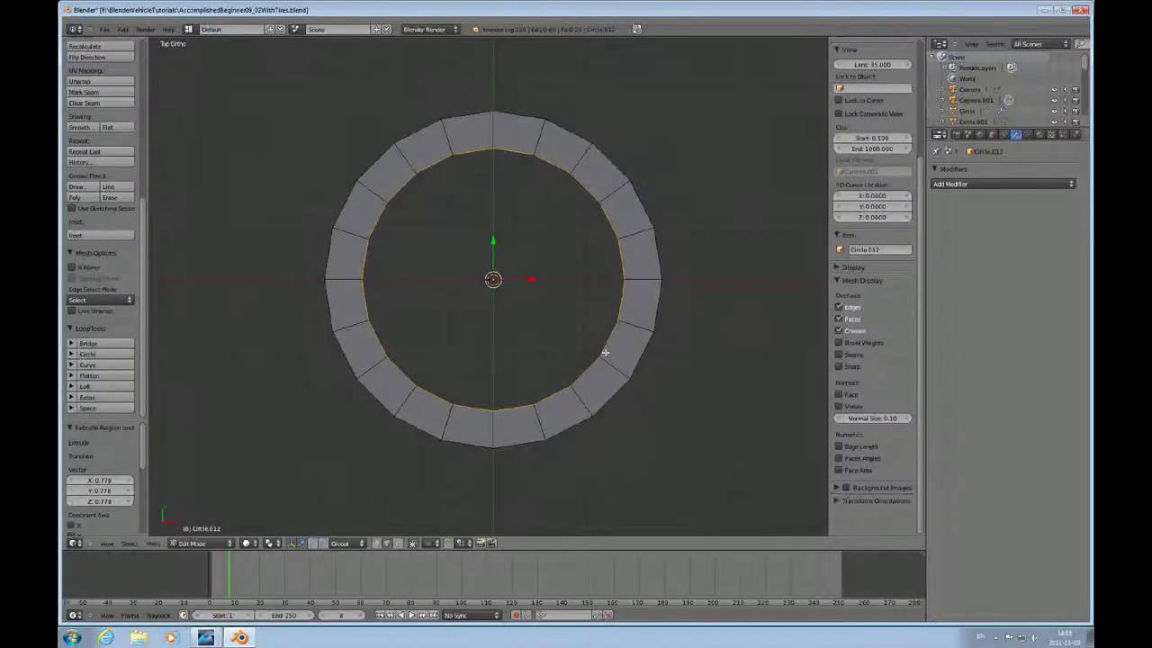
key(s)
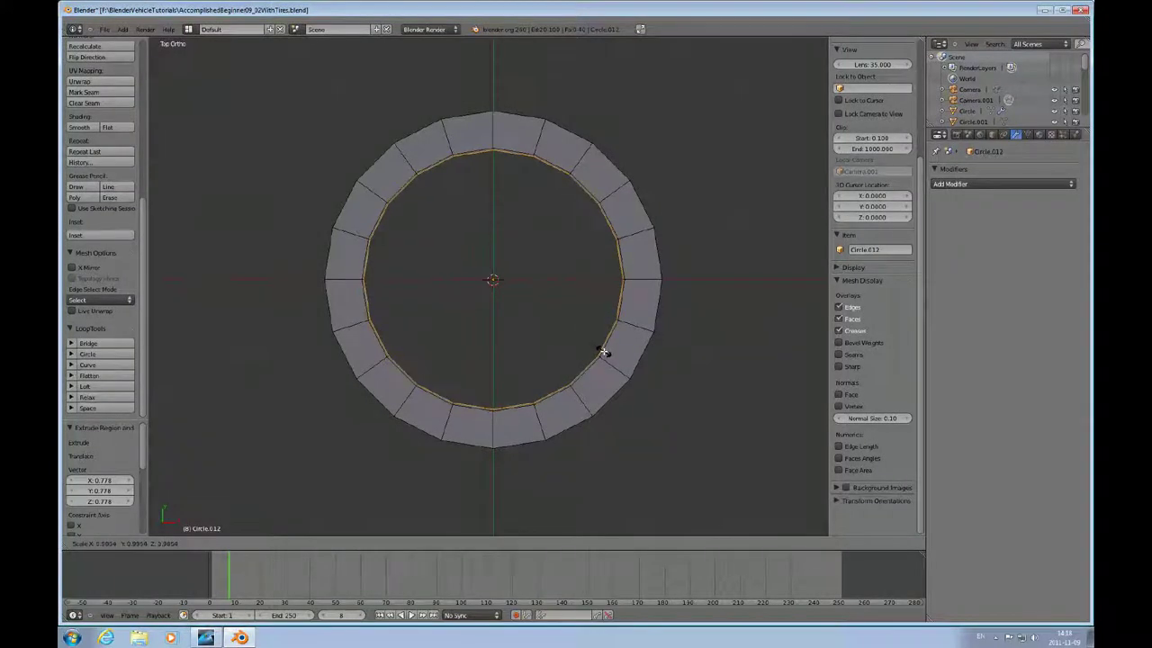
click(602, 352)
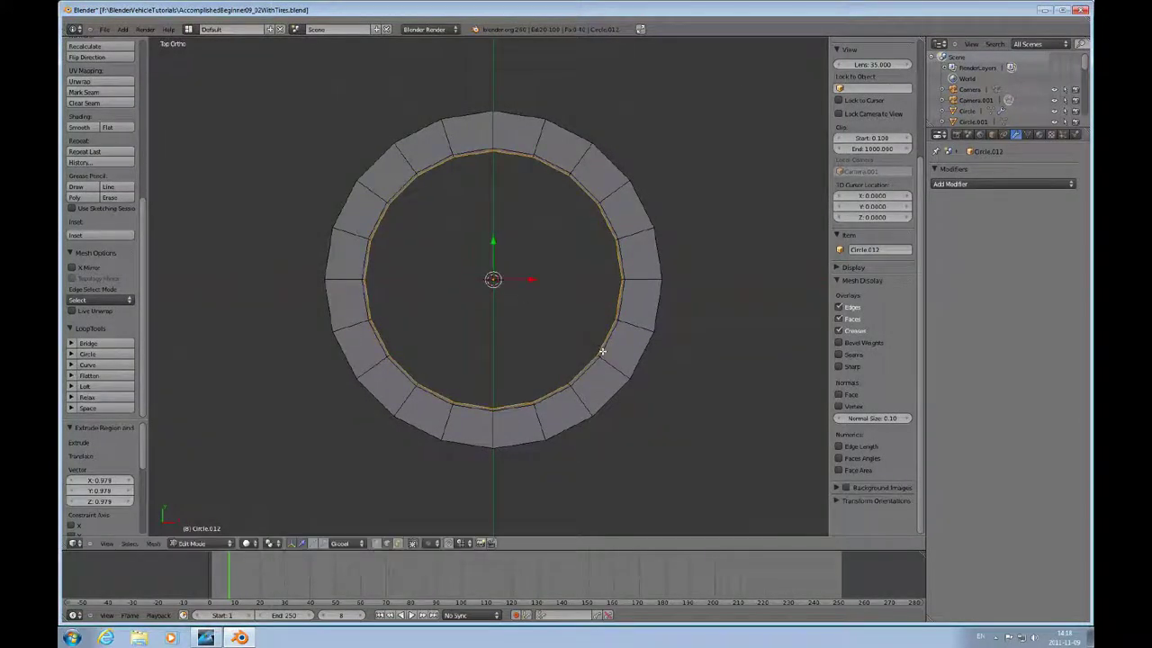
Extrude and shrink further closely spaced inner rings toward the centre
key(e)
key(s)
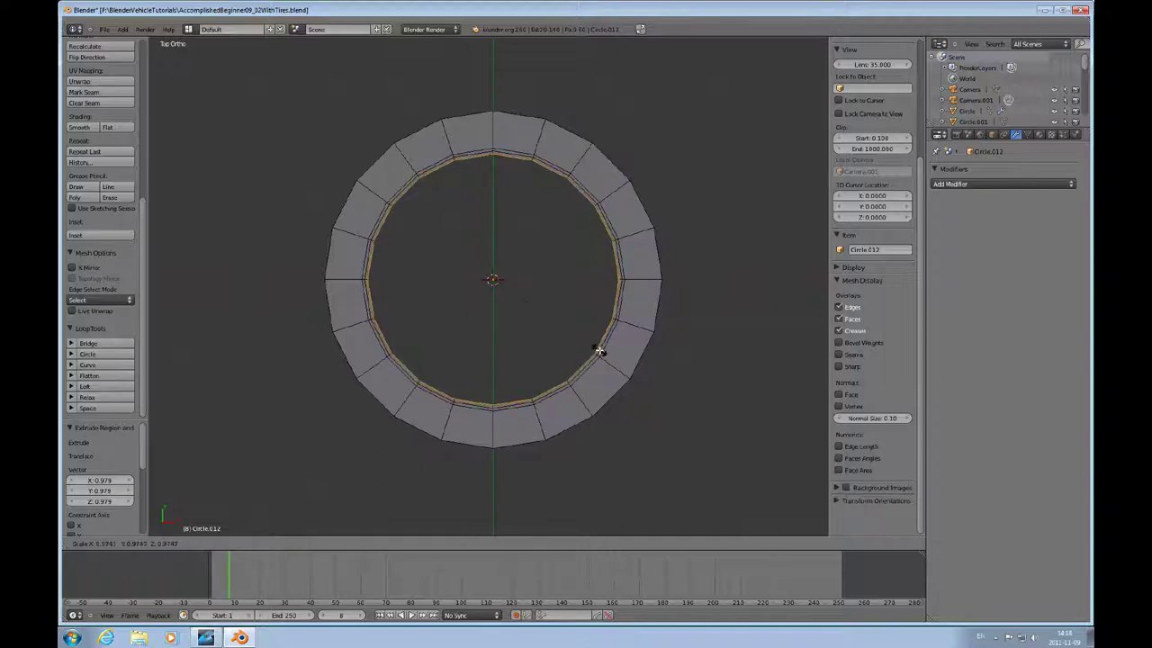
click(599, 351)
key(g)
key(s)
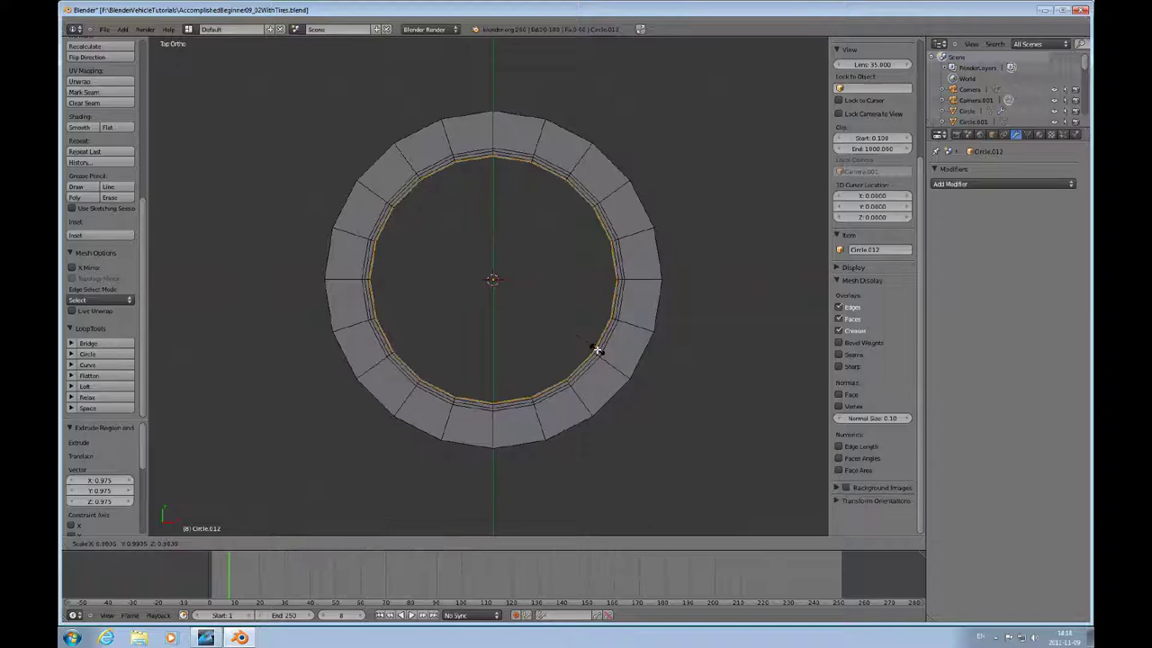
click(598, 349)
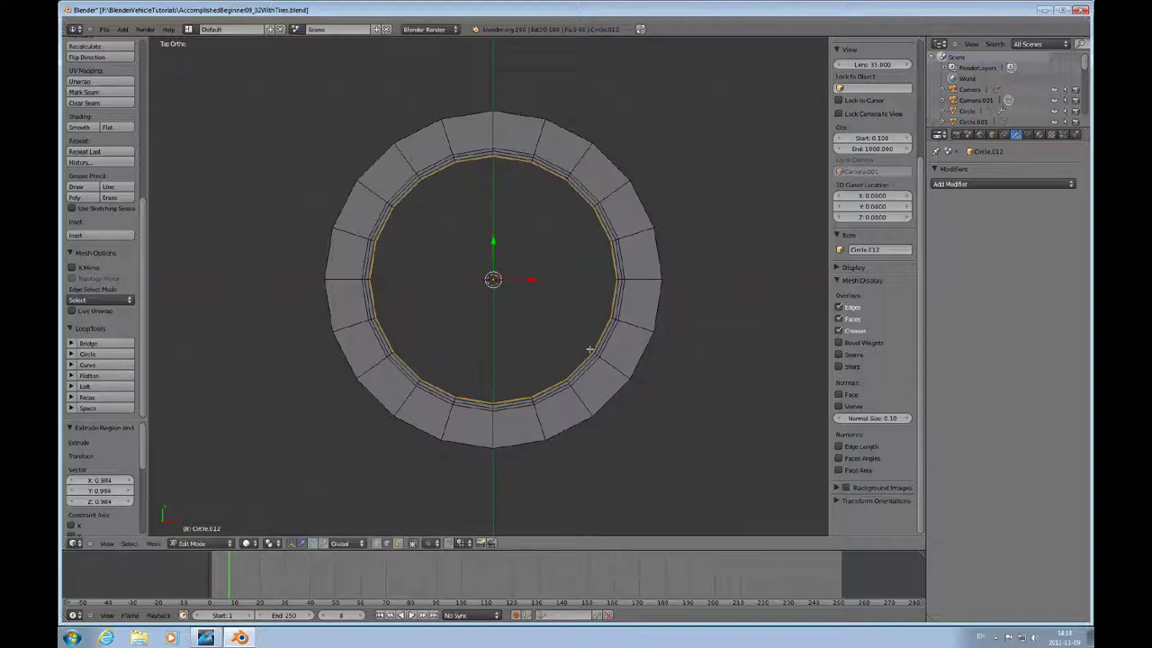
key(e)
key(s)
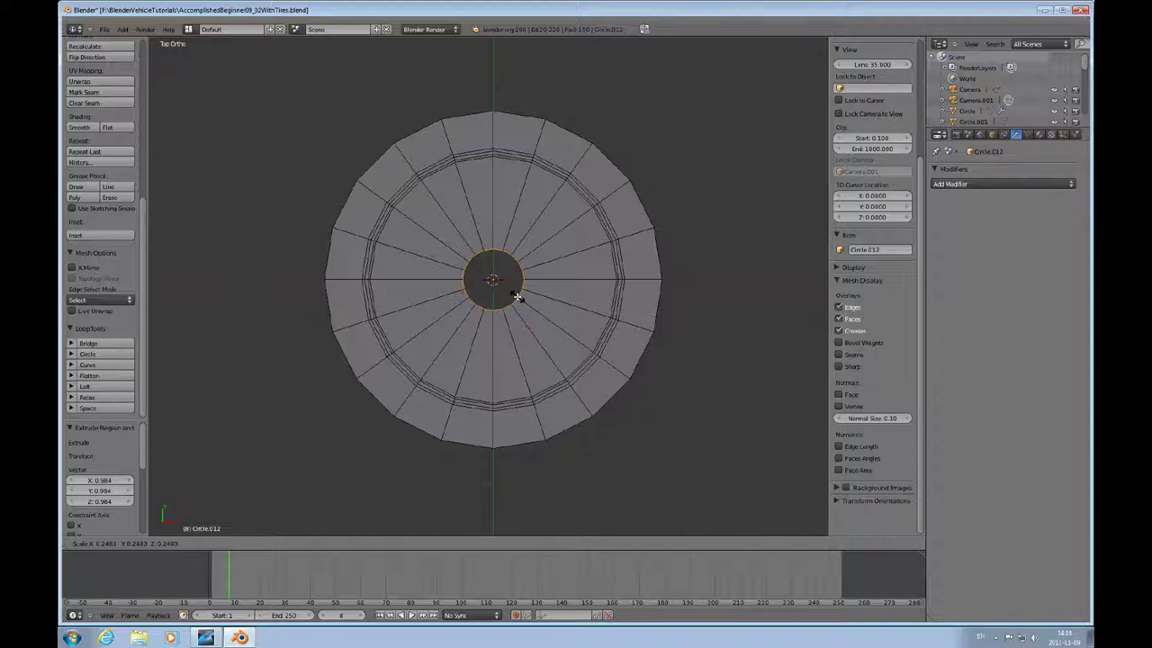
Shrink the innermost hub ring and merge its vertices At Center into one point
click(517, 297)
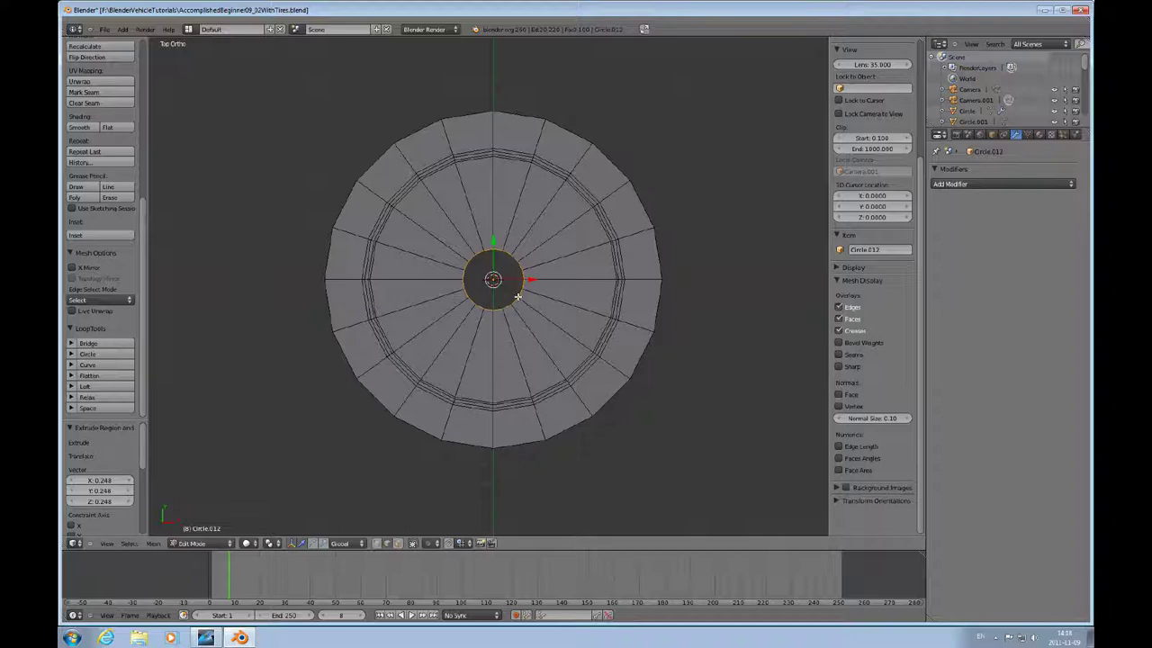
key(s)
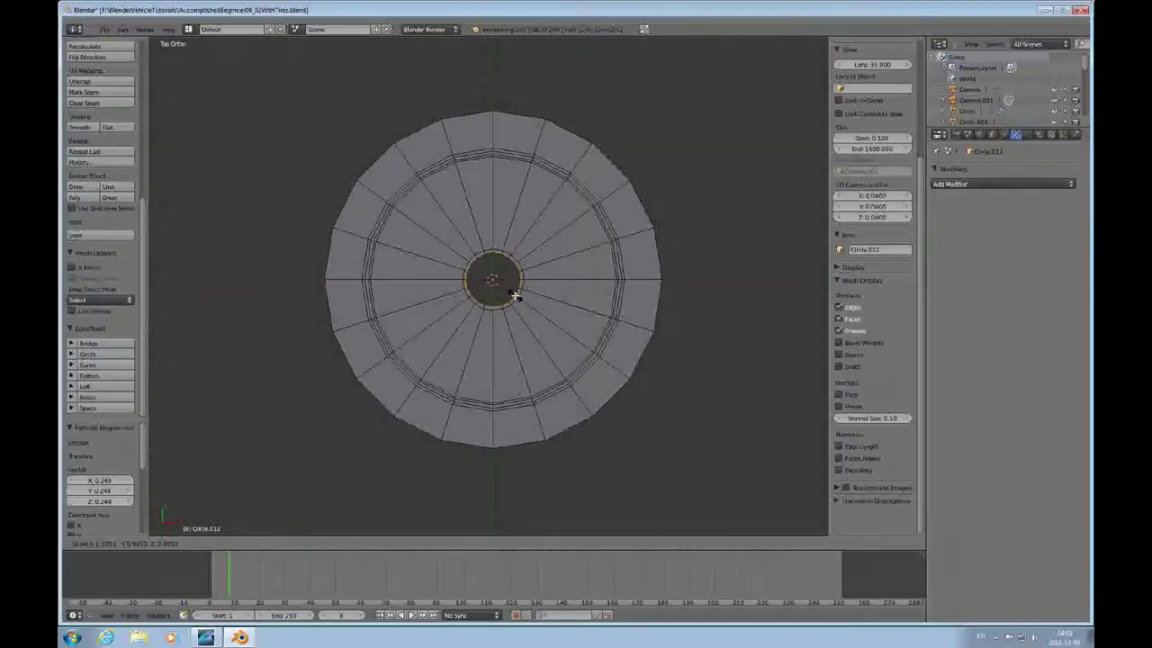
click(514, 295)
key(s)
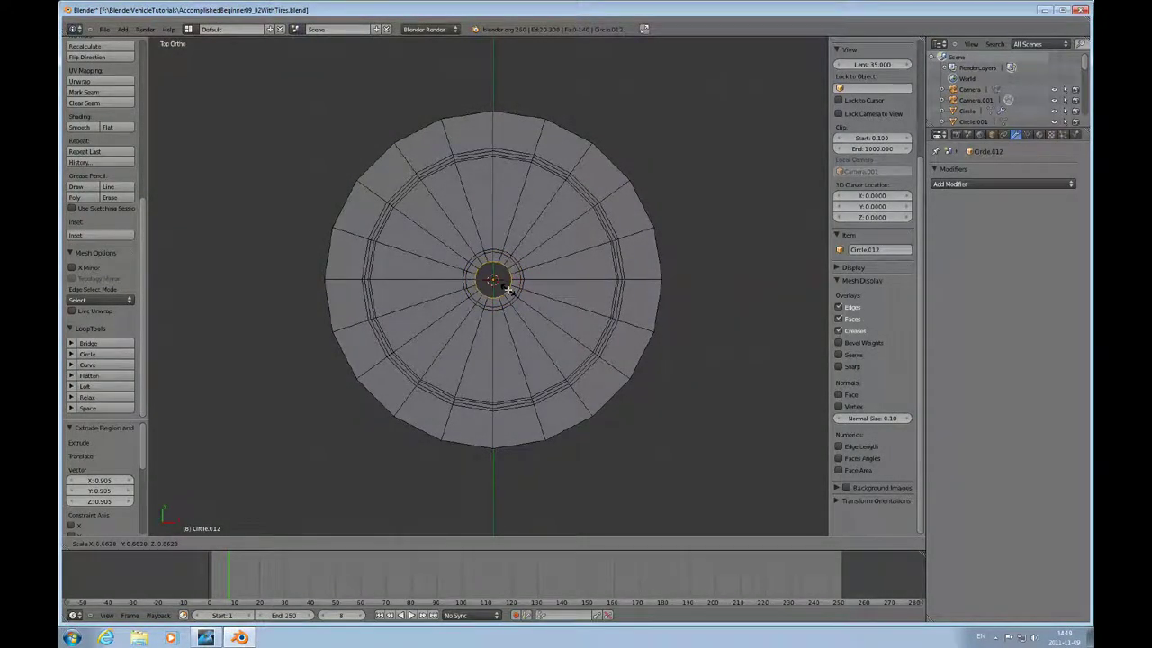
right_click(508, 288)
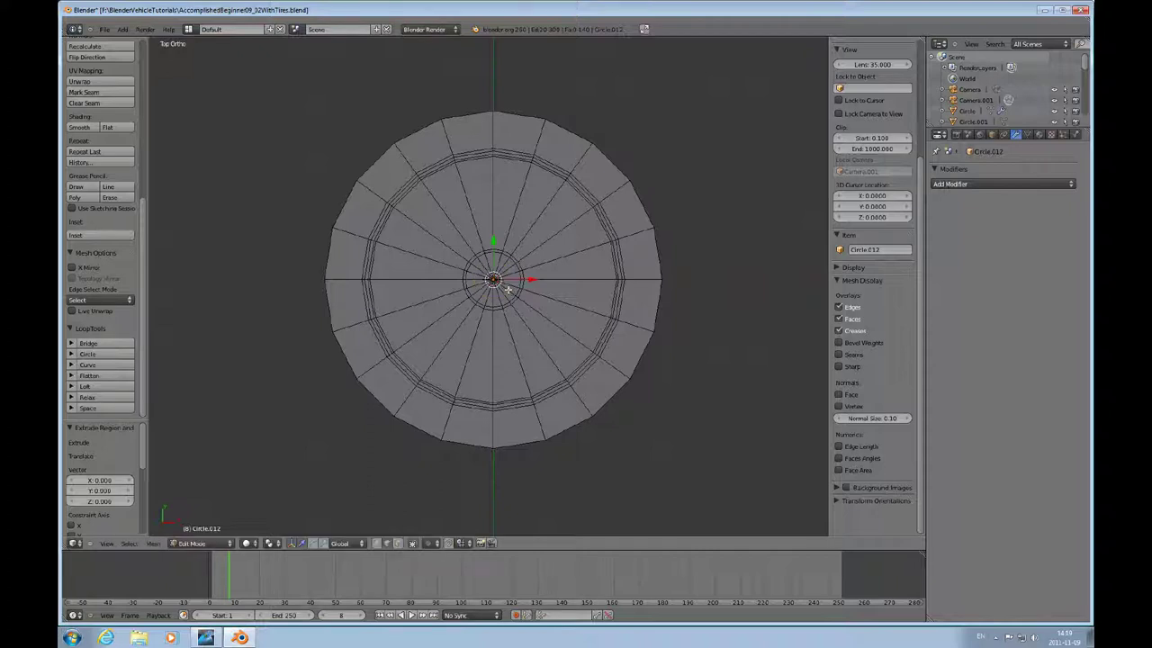
key(alt+m)
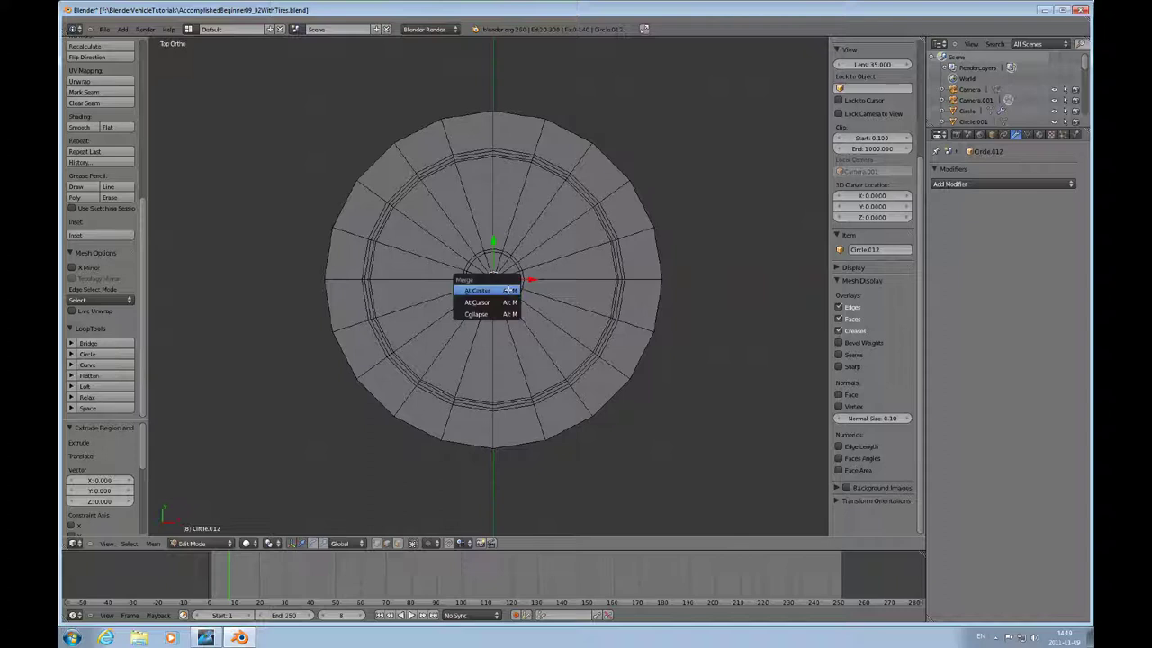
click(477, 289)
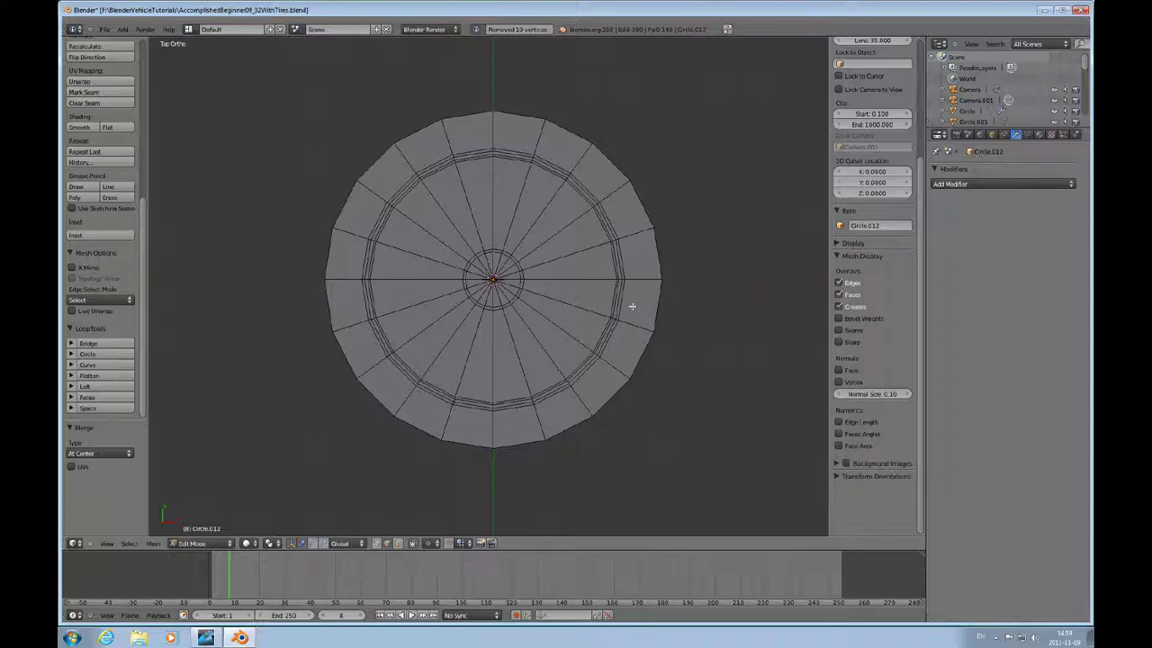
In face select mode, separate the outer ring of faces into its own object
key(ctrl+Tab)
click(640, 300)
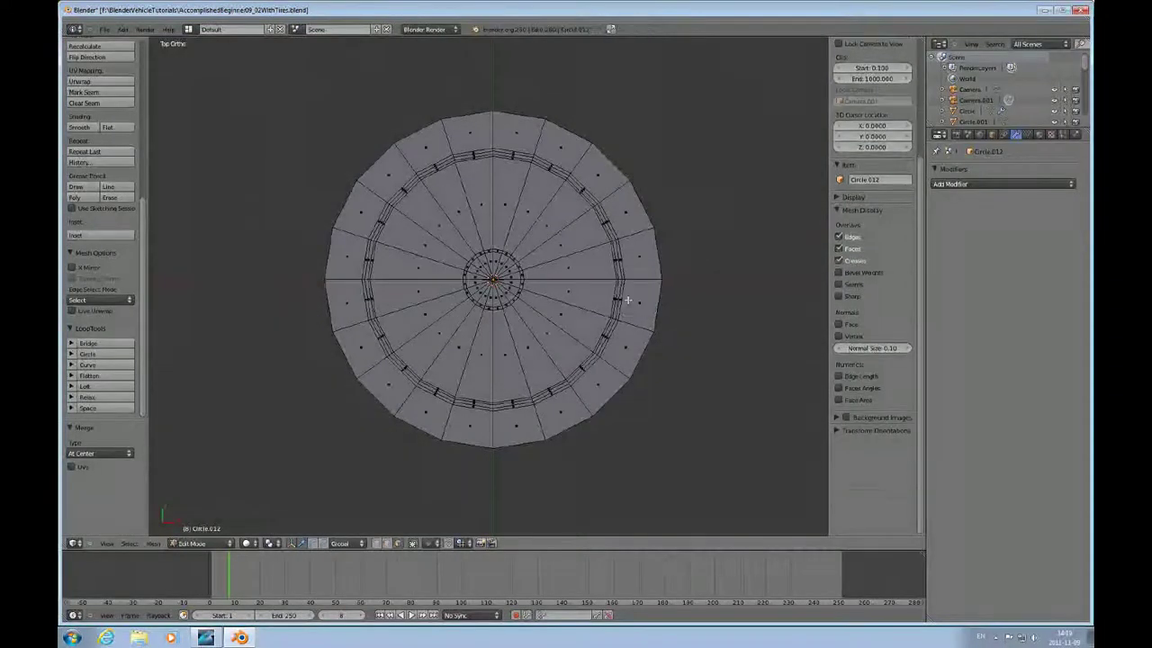
alt+click(650, 276)
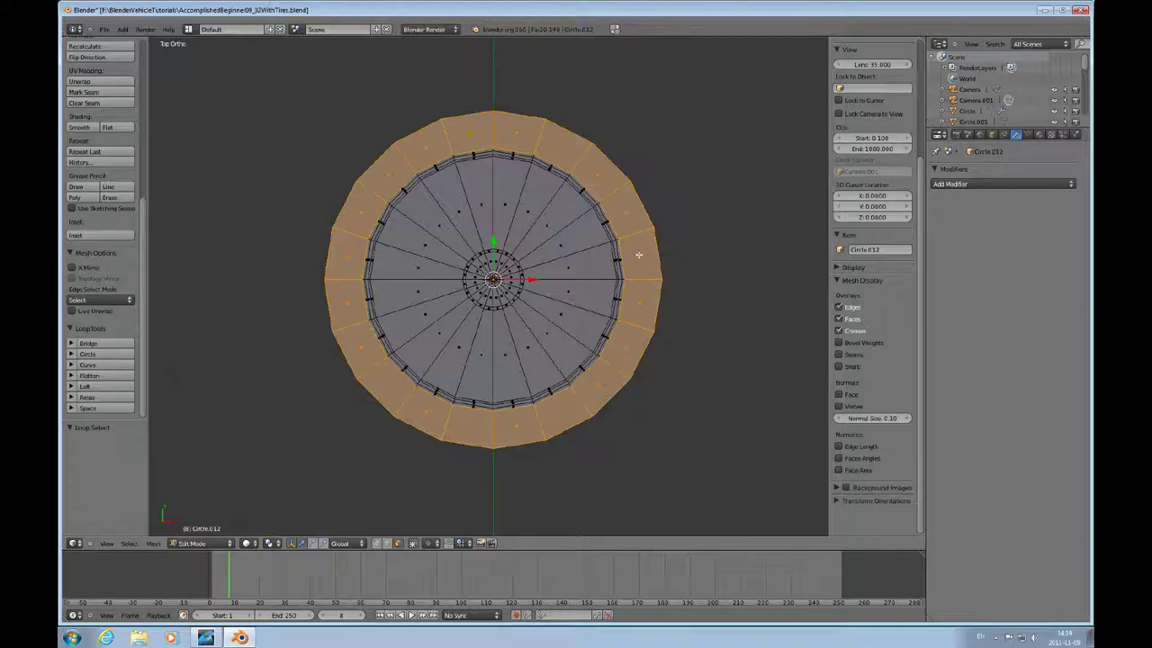
key(p)
click(640, 254)
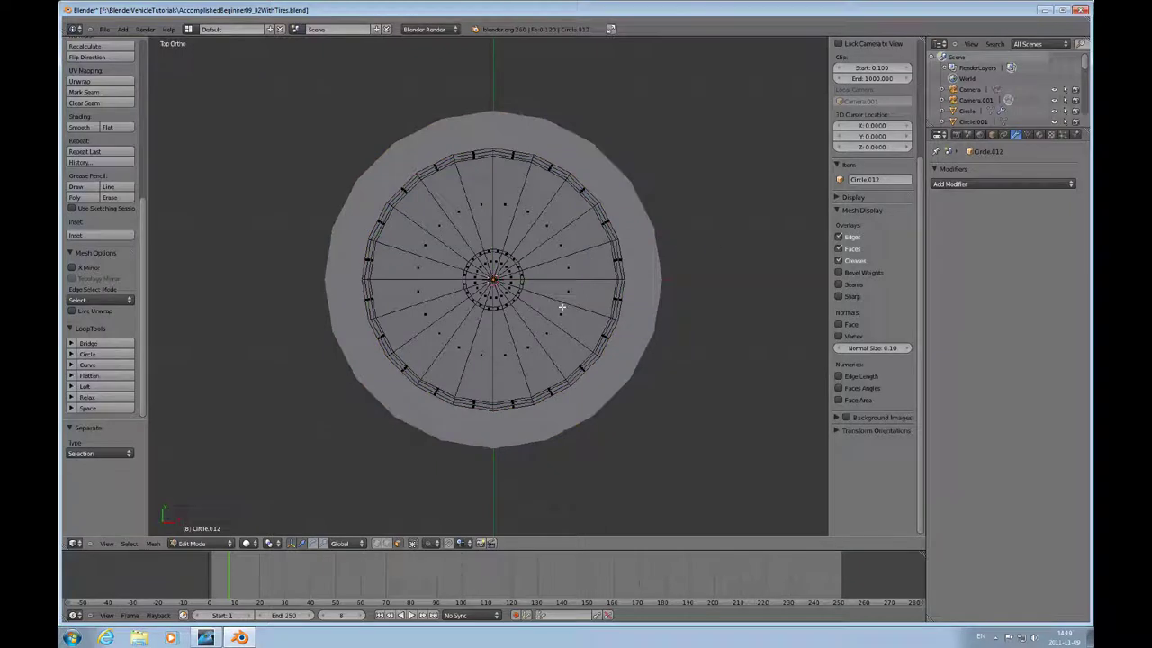
Select every alternate wedge face around the hub and delete those faces
key(ctrl+Tab)
click(458, 200)
right_click(473, 198)
shift+right_click(565, 236)
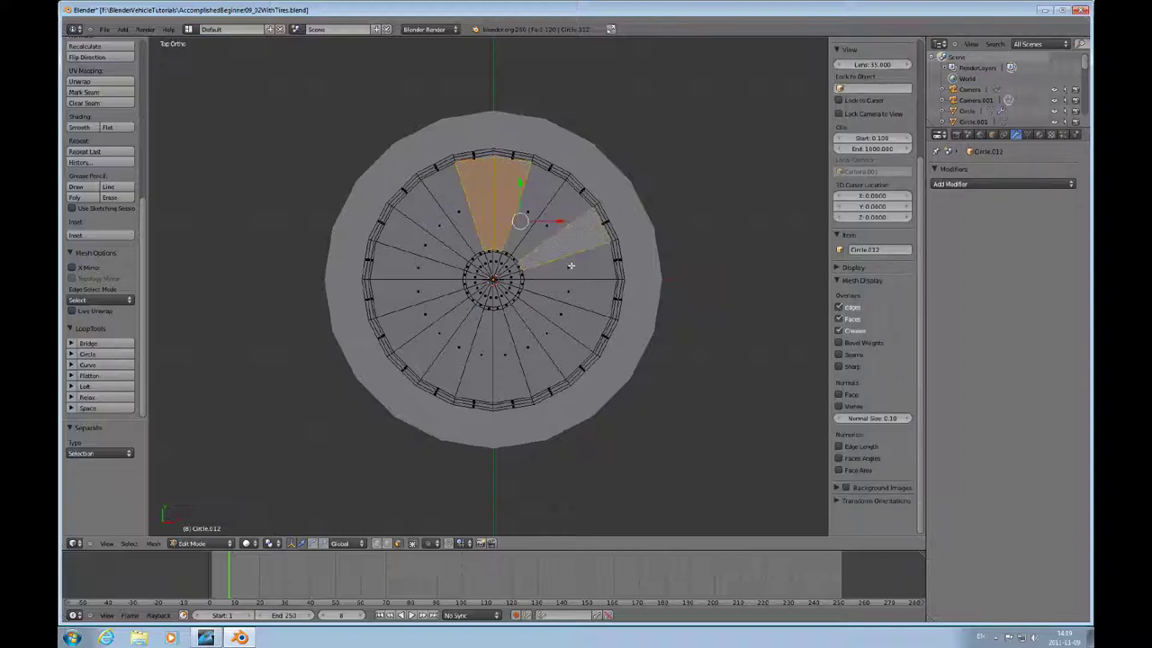
shift+right_click(571, 262)
shift+right_click(558, 334)
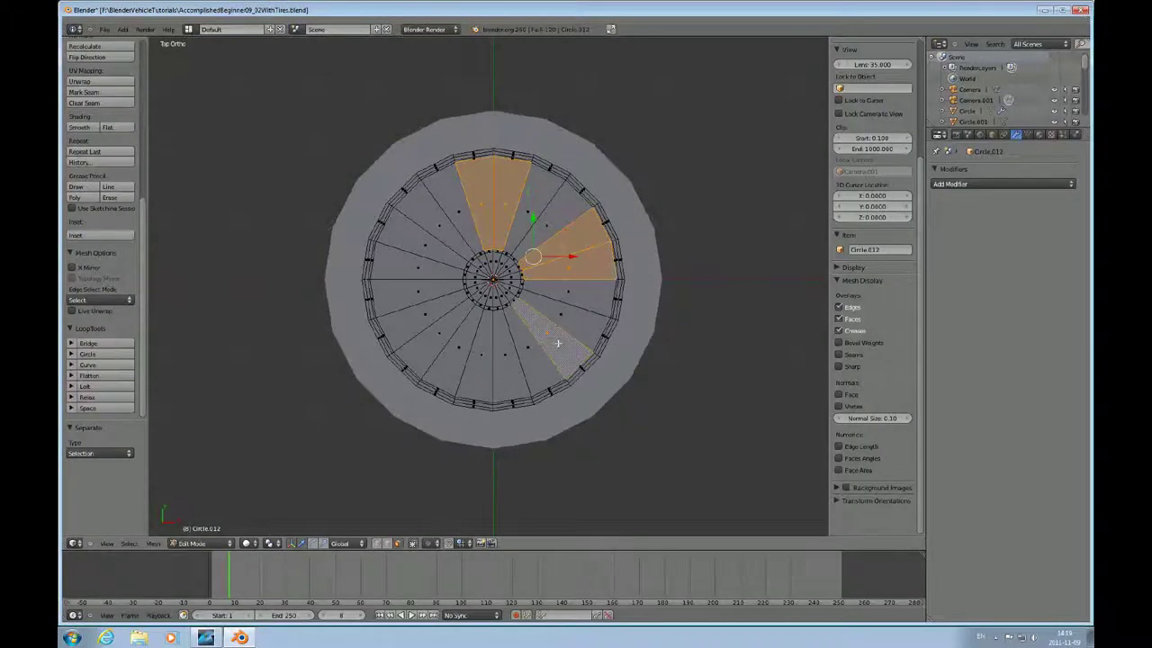
shift+right_click(534, 358)
shift+right_click(450, 354)
shift+right_click(432, 342)
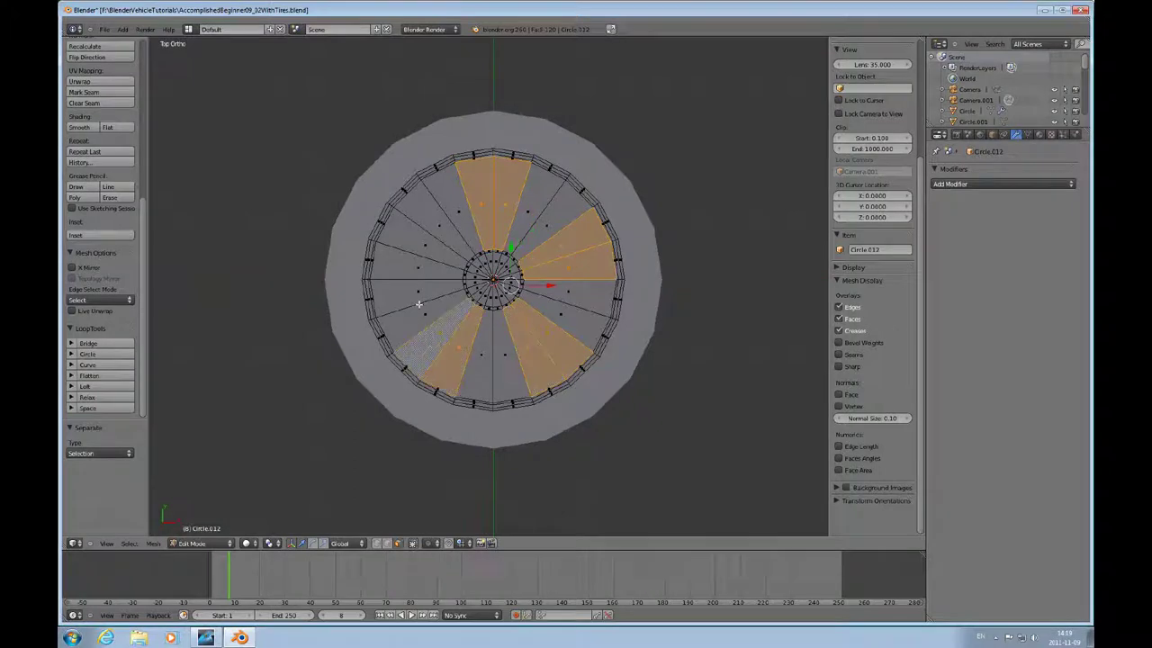
shift+right_click(412, 250)
shift+right_click(437, 238)
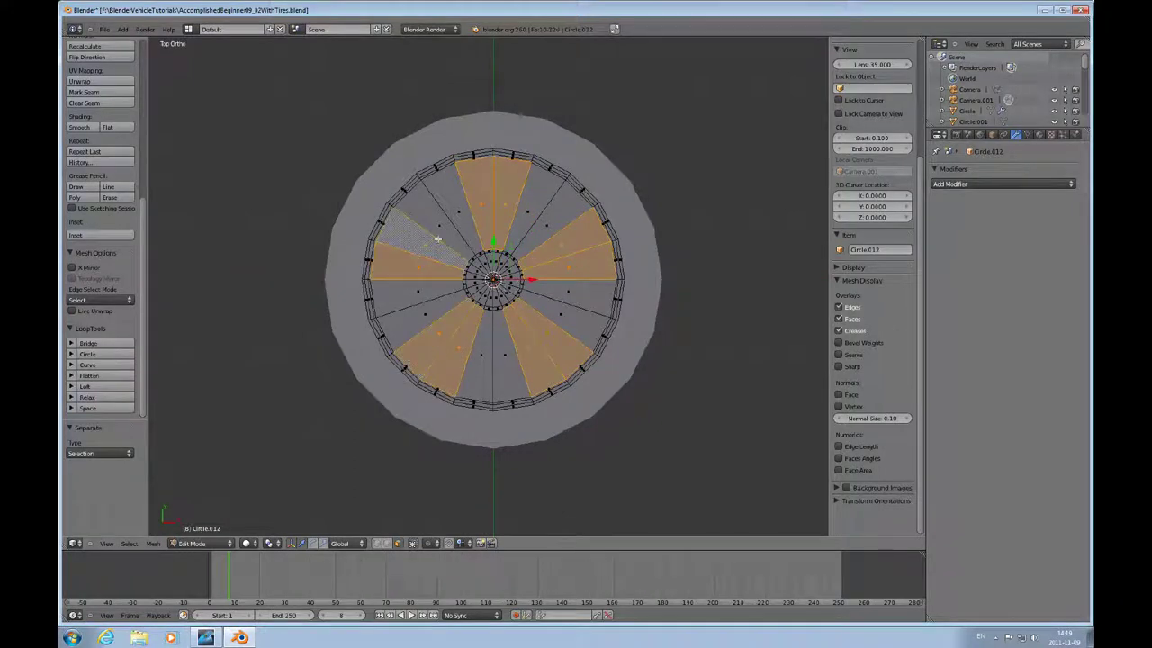
key(x)
click(539, 255)
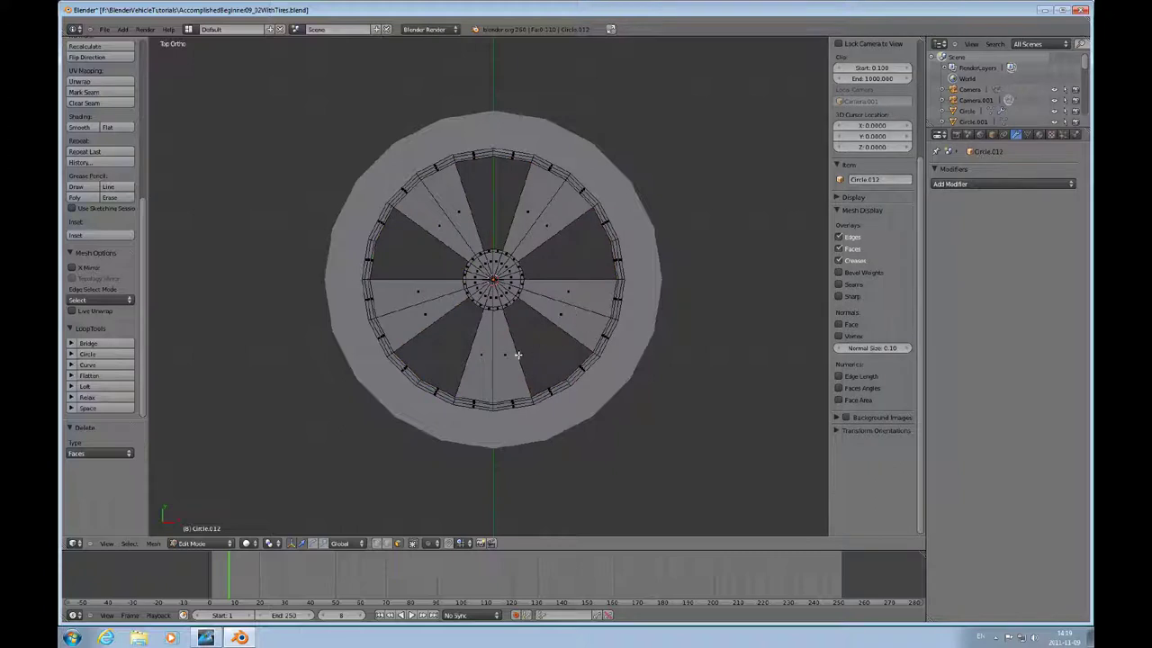
Select the spoke edges and subdivide them with 2 cuts
key(ctrl+Tab)
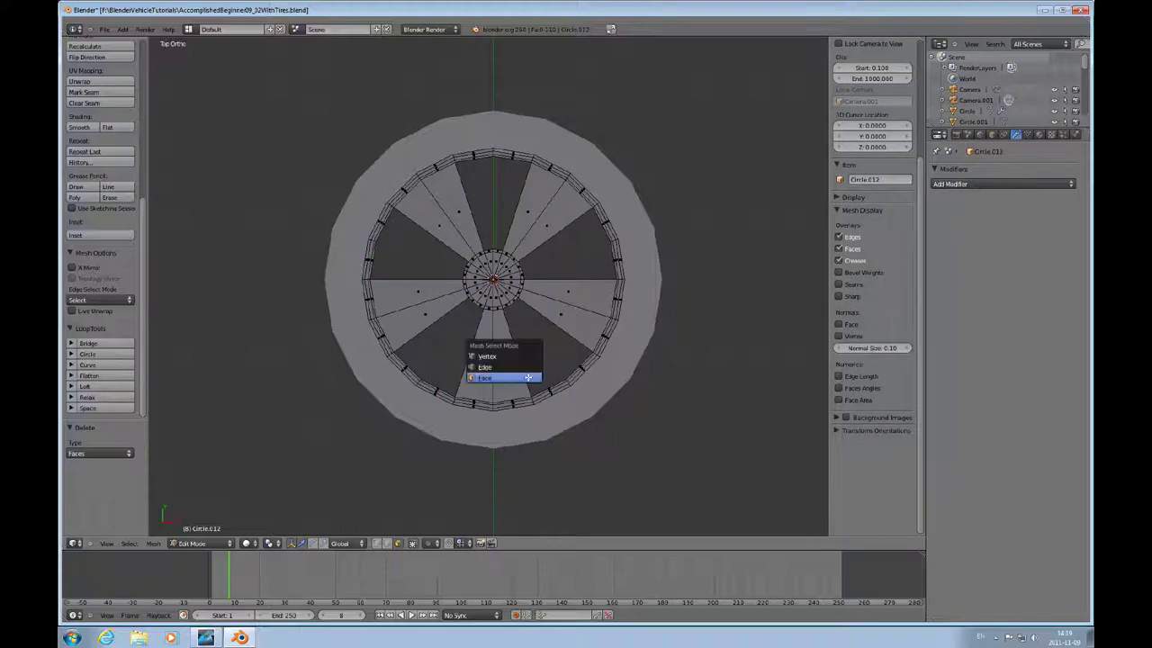
click(517, 375)
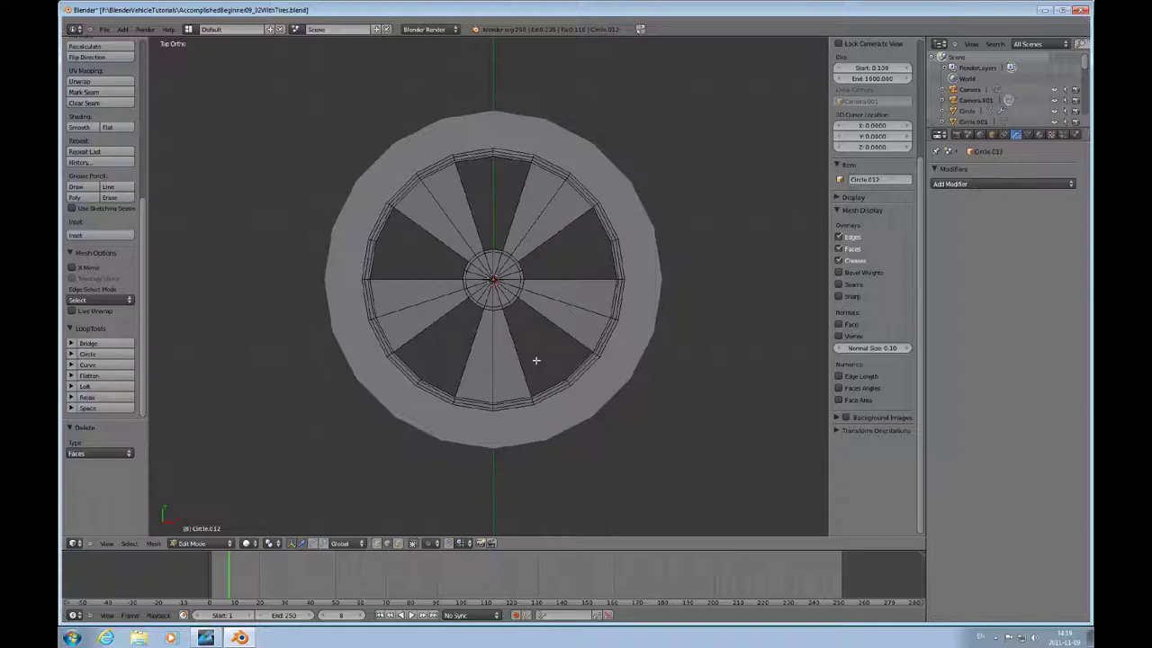
mouse_move(546, 359)
ctrl+mouse_down()
mouse_move(497, 369)
mouse_move(418, 336)
mouse_move(396, 279)
ctrl+mouse_up()
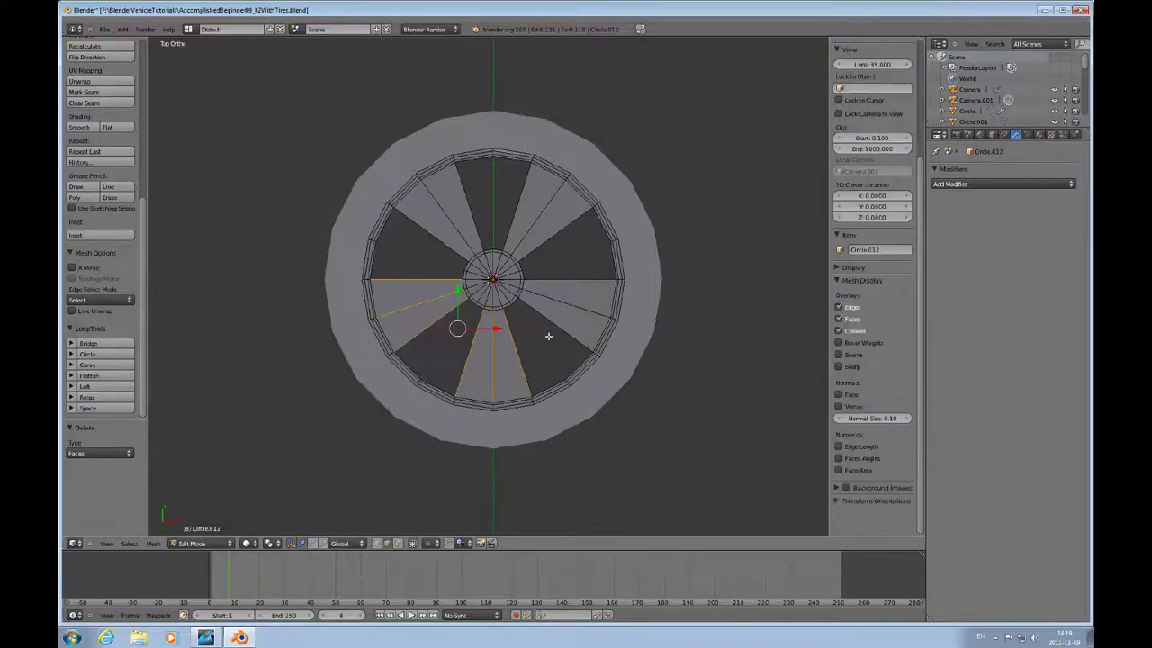
mouse_move(549, 336)
ctrl+mouse_down()
mouse_move(569, 293)
mouse_move(559, 212)
mouse_move(471, 196)
mouse_move(432, 219)
ctrl+mouse_up()
key(w)
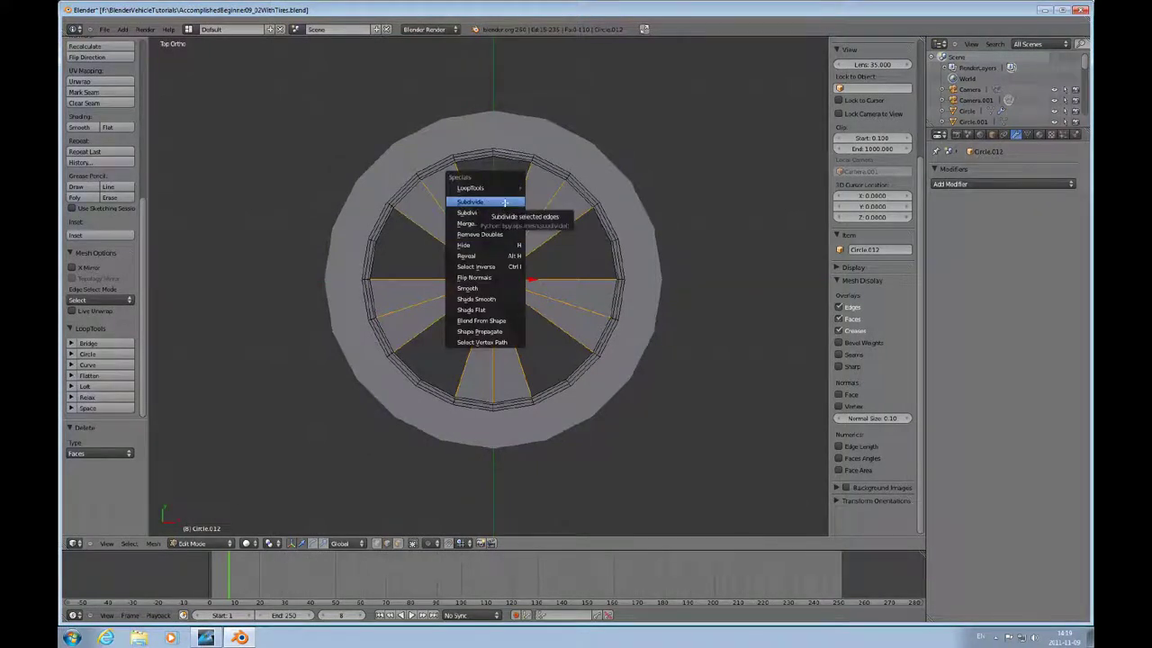
click(505, 202)
click(131, 451)
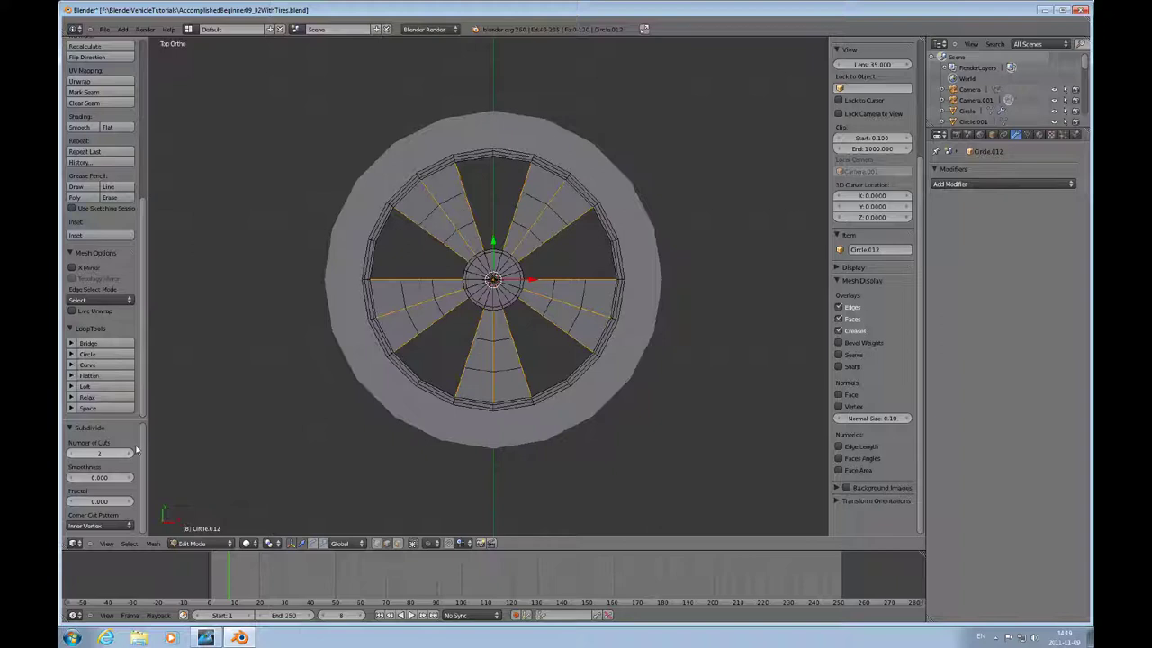
key(super)
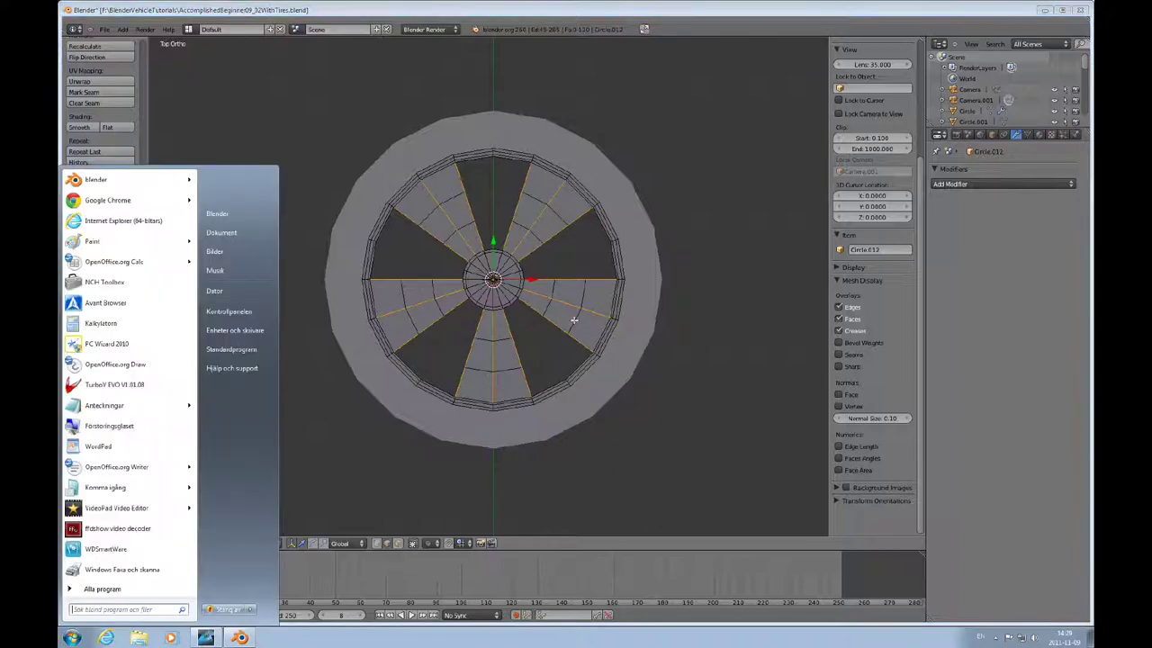
click(536, 336)
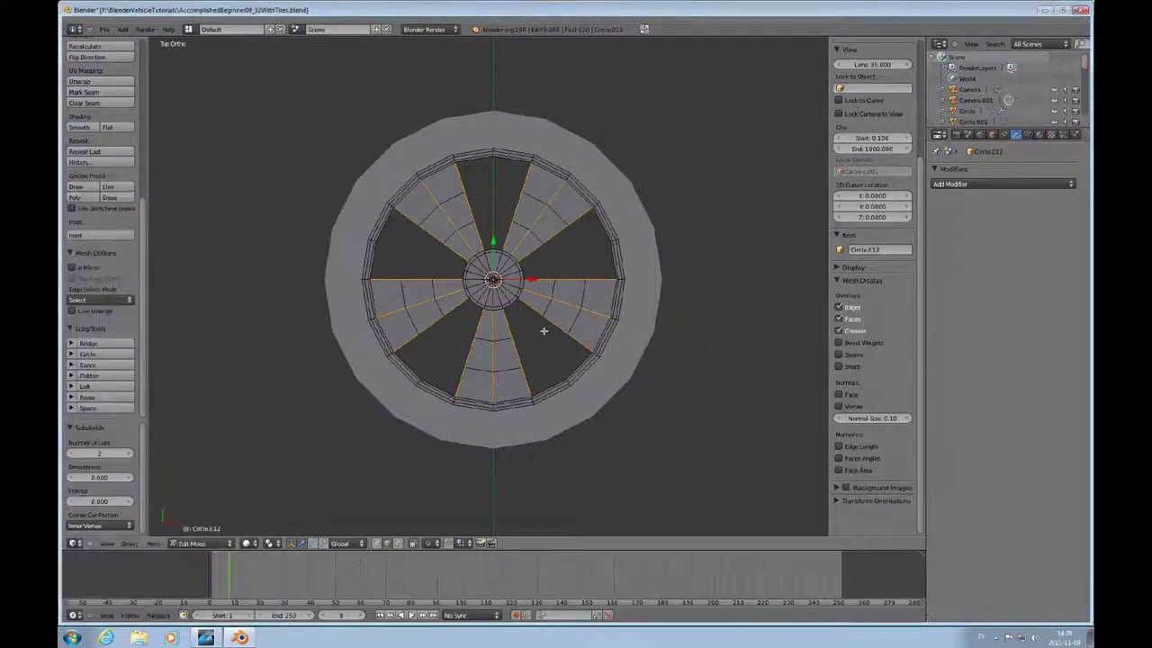
Select an edge loop on each spoke and begin scaling them outward
right_click(570, 326)
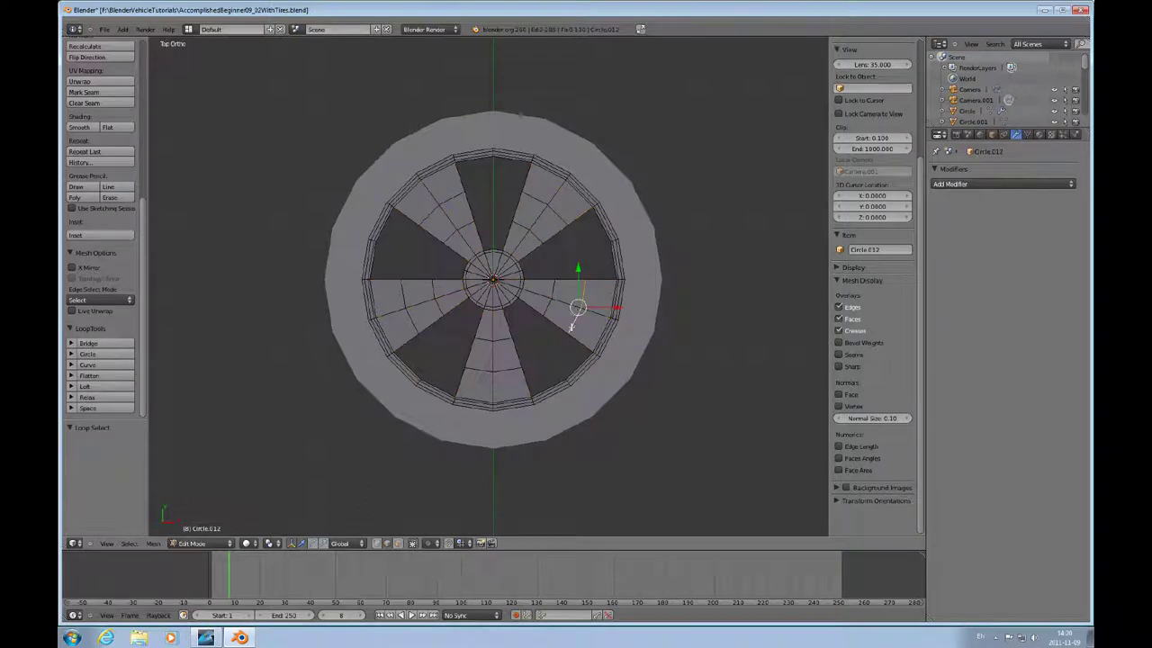
shift+right_click(558, 215)
shift+right_click(465, 209)
shift+right_click(405, 312)
shift+right_click(493, 369)
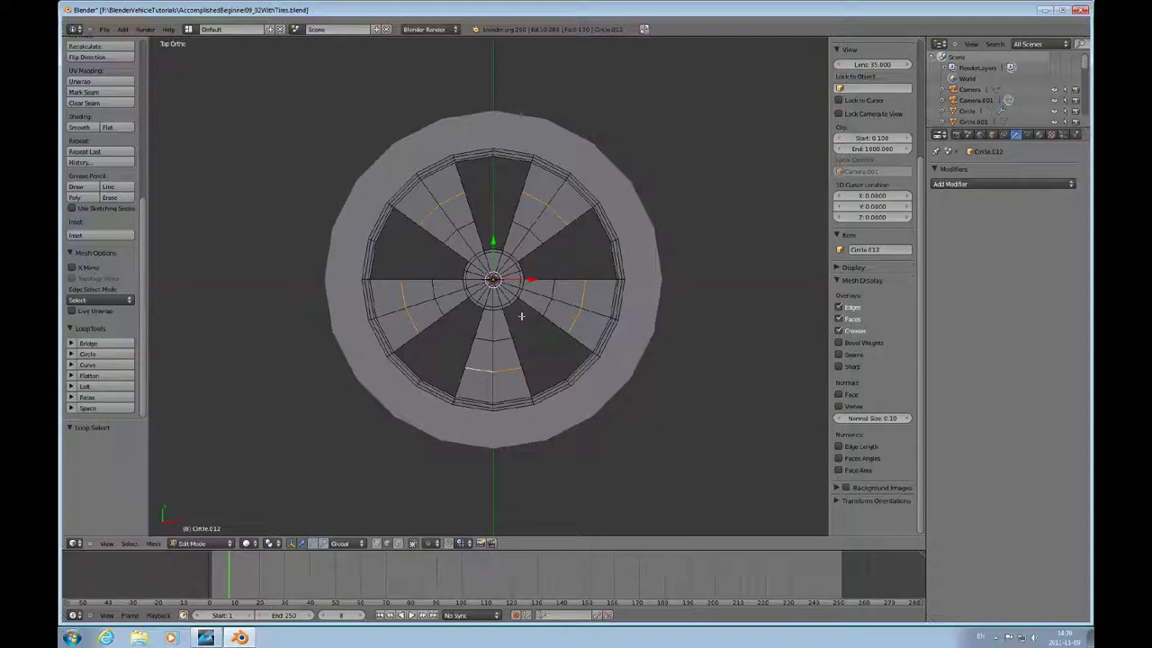
key(s)
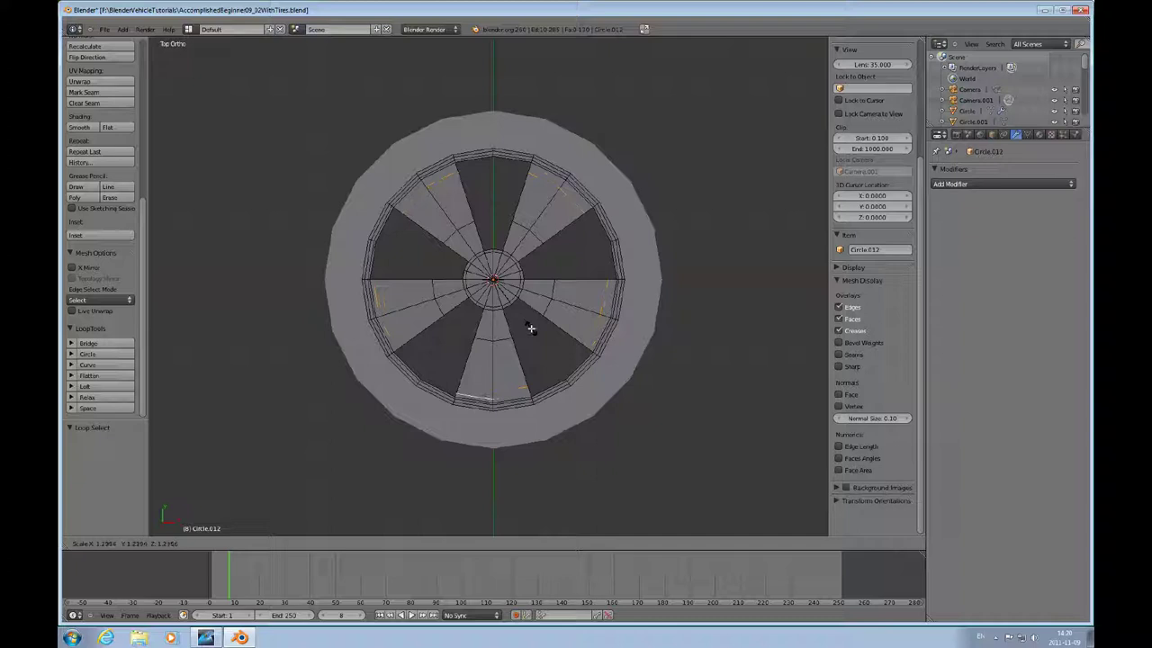
Set the spoke edge loops at 1.297 scale and add a Subdivision Surface modifier
click(530, 328)
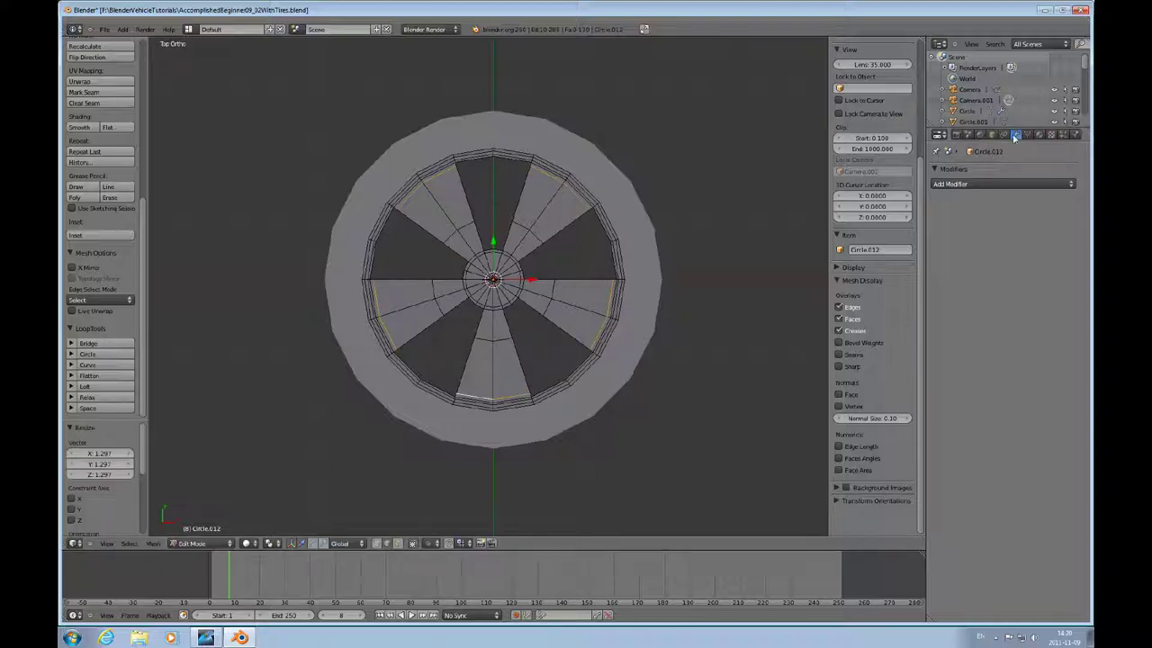
click(974, 184)
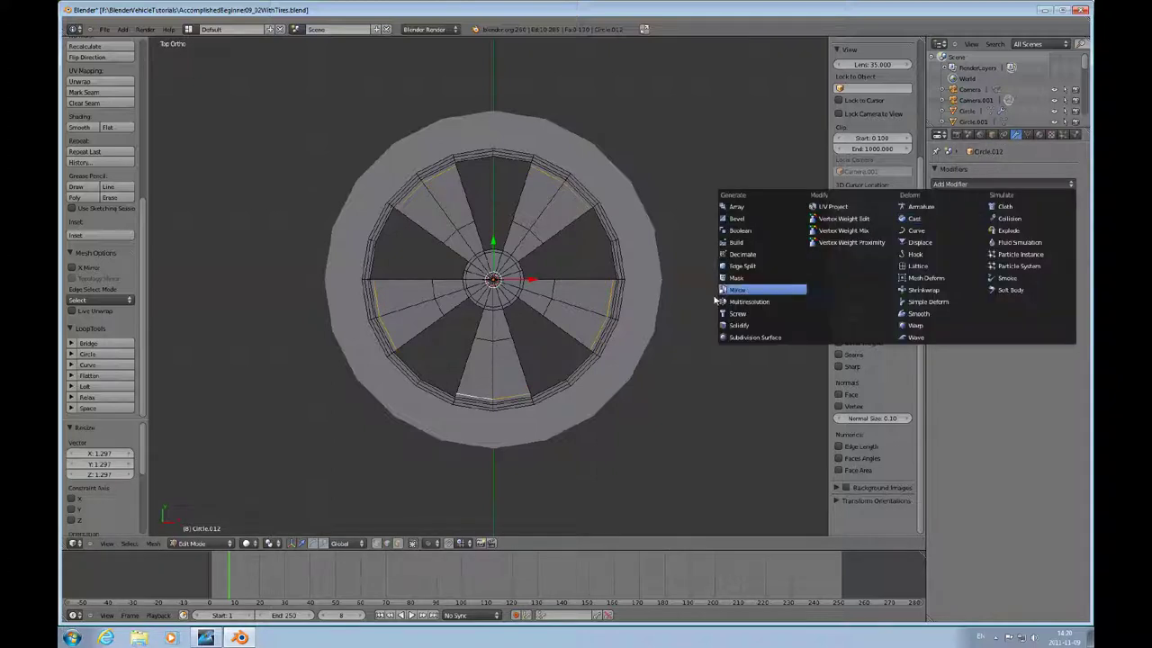
click(742, 335)
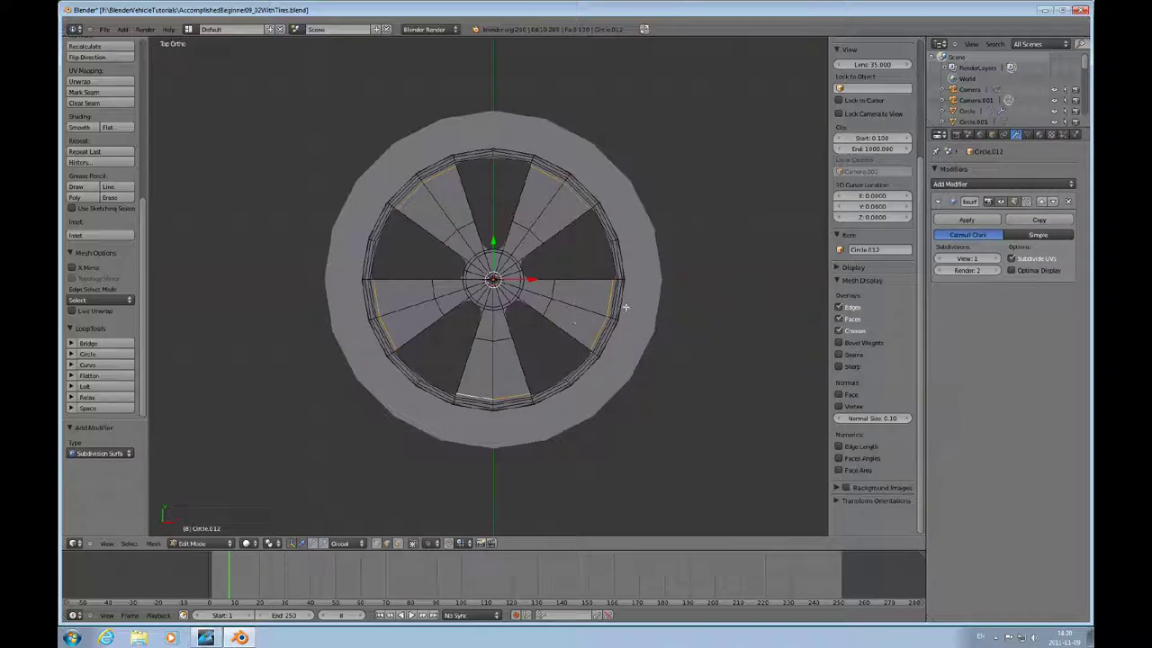
key(s)
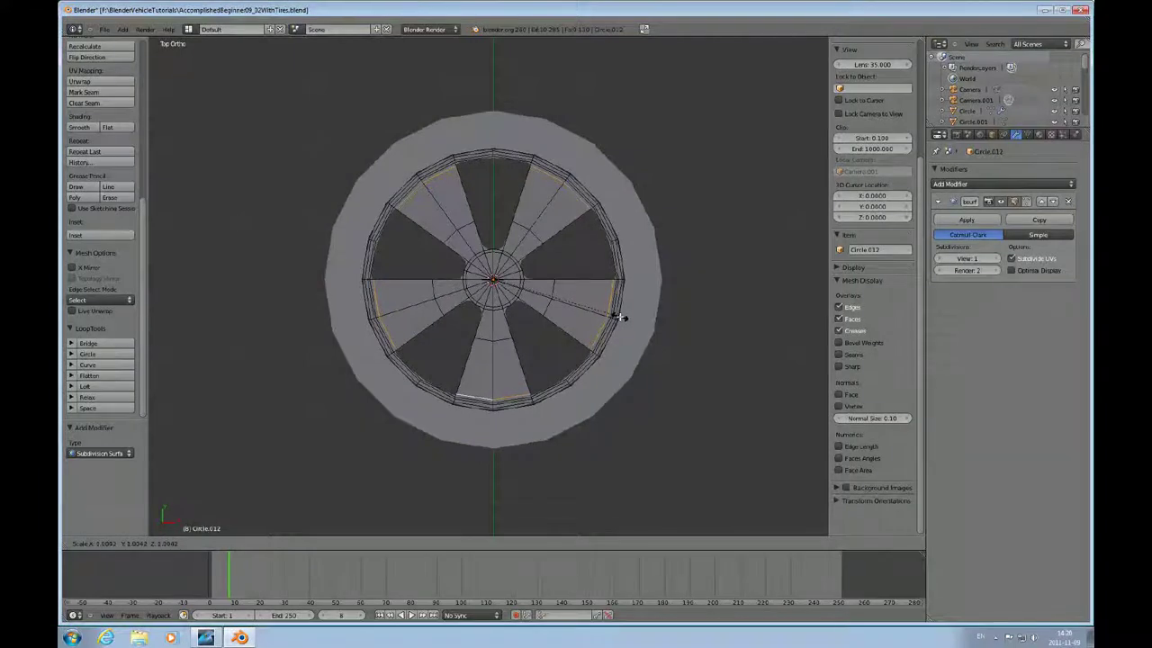
Pull the outer ring slightly inward and shrink the spokes' inner edge loops to 0.518
click(619, 317)
alt+right_click(554, 295)
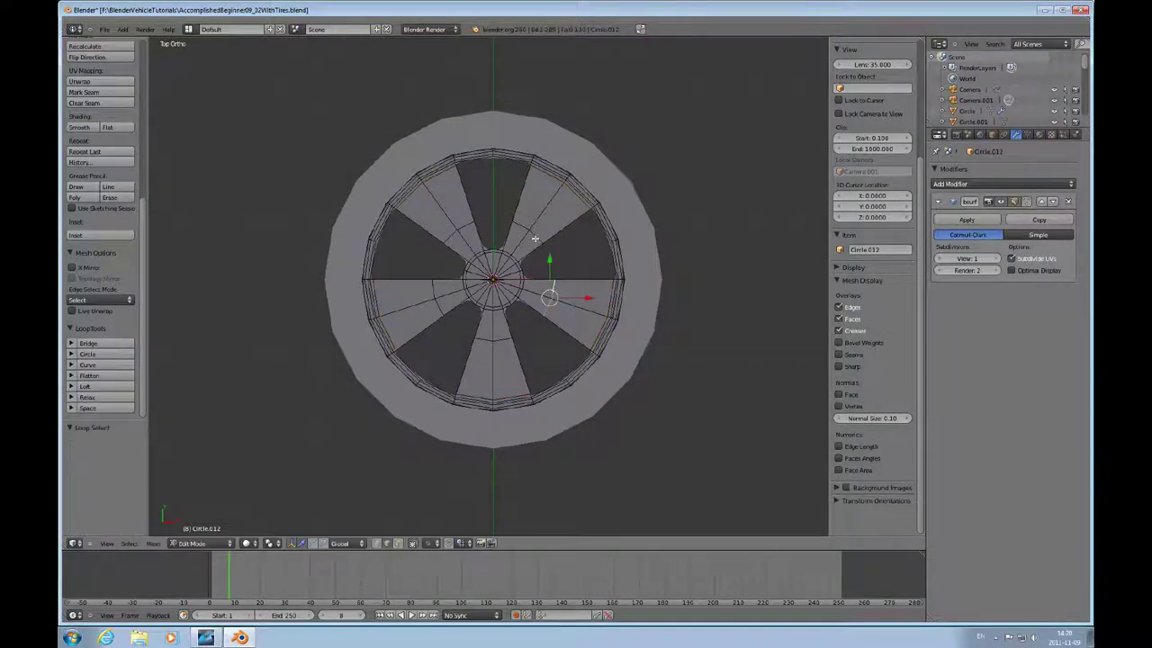
alt+right_click(534, 237)
alt+right_click(454, 235)
alt+right_click(470, 343)
alt+right_click(483, 342)
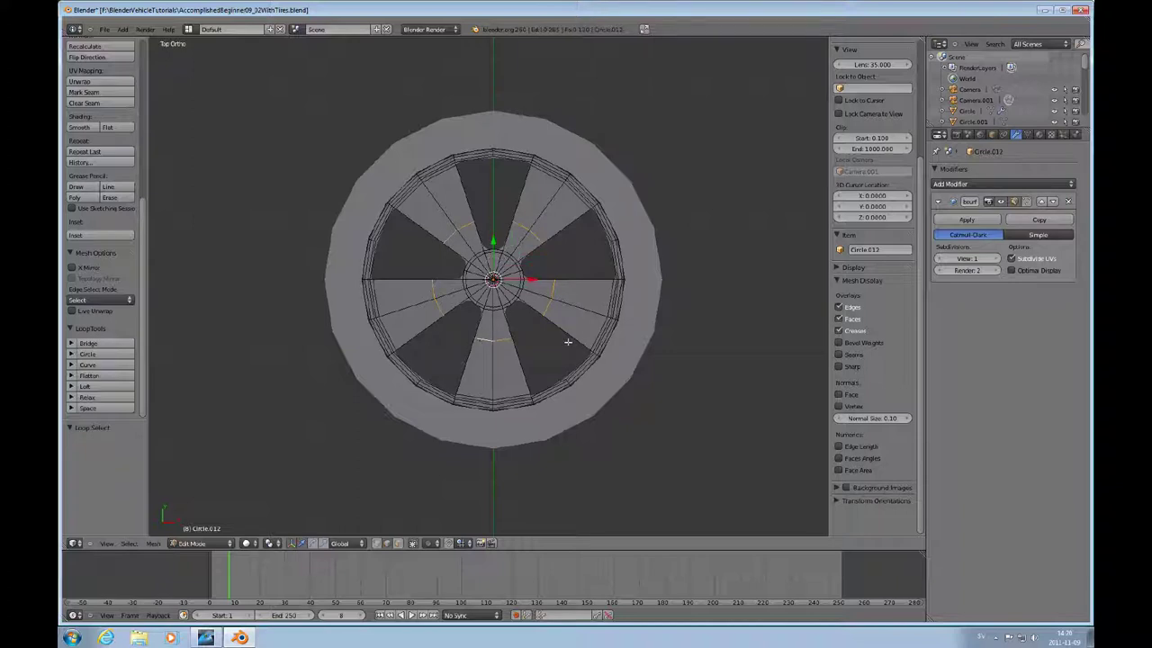
key(s)
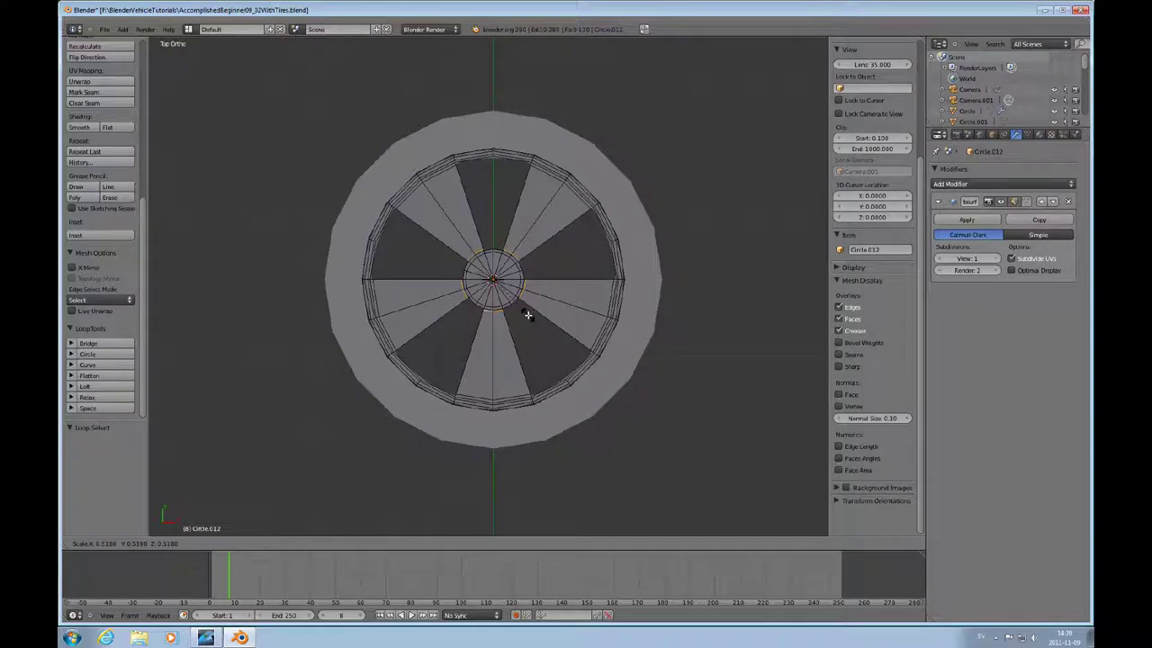
click(528, 314)
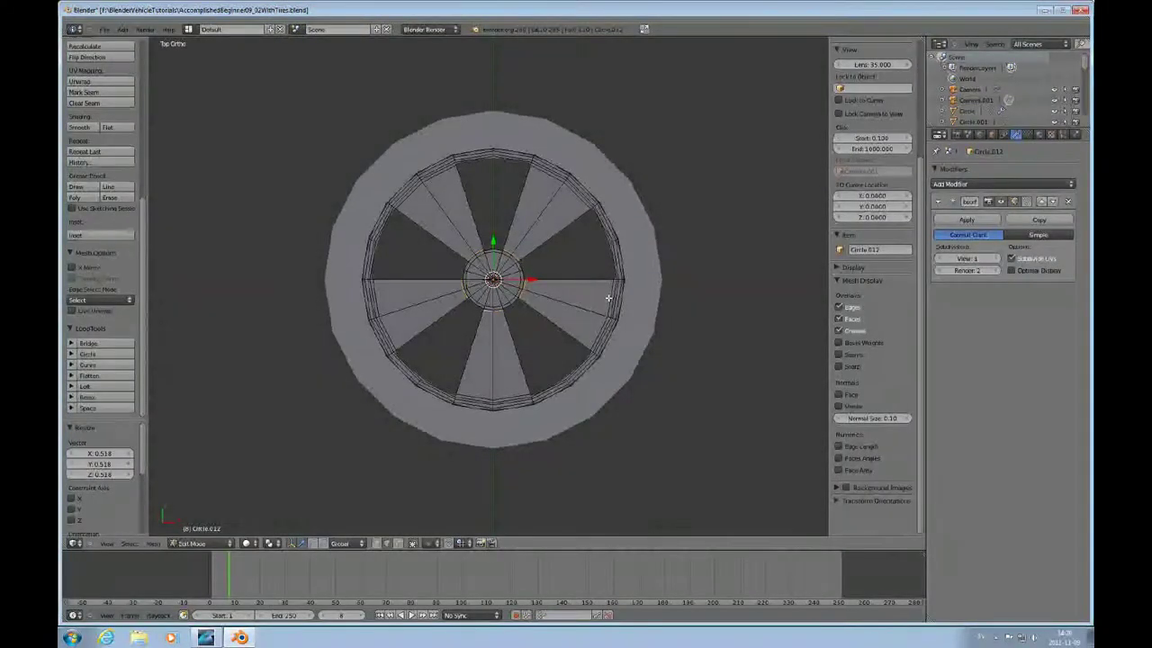
key(ctrl+Tab)
click(612, 307)
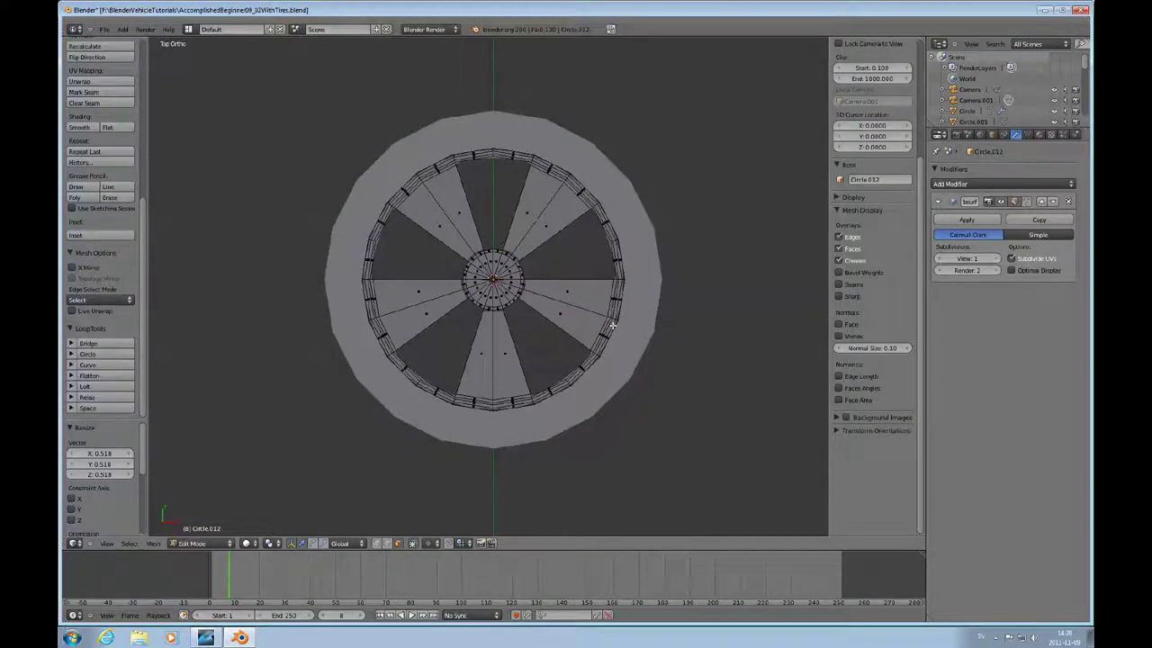
Extrude the whole wheel along Z three times, into a ~0.657 slab topped by 0.019
key(a)
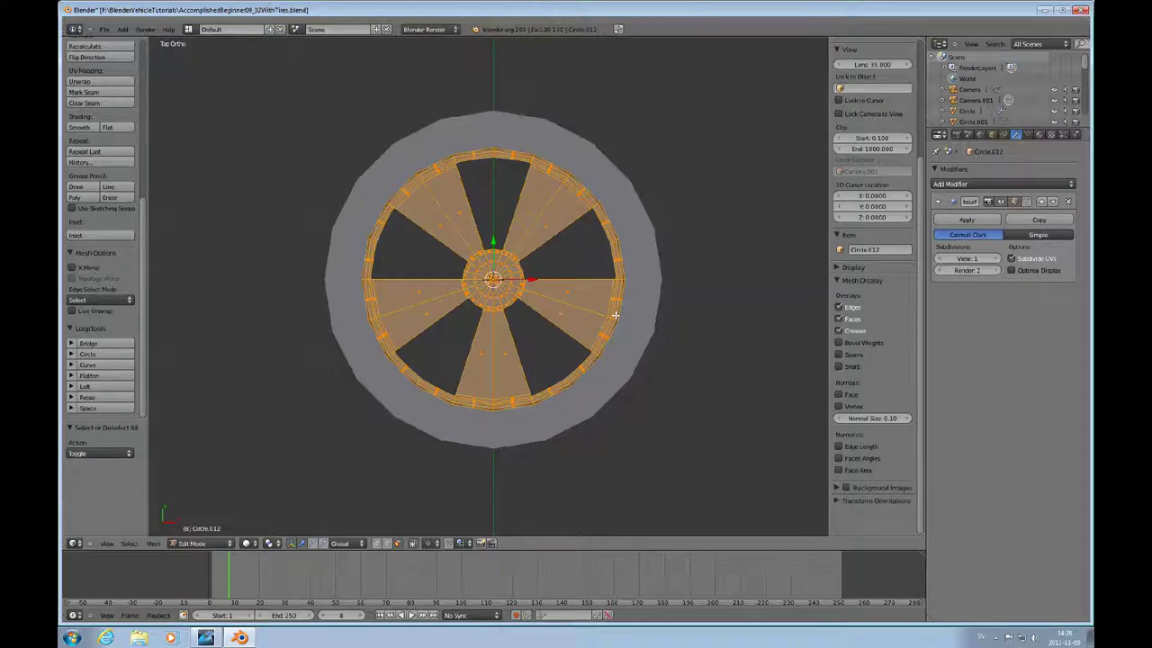
key(KP_1)
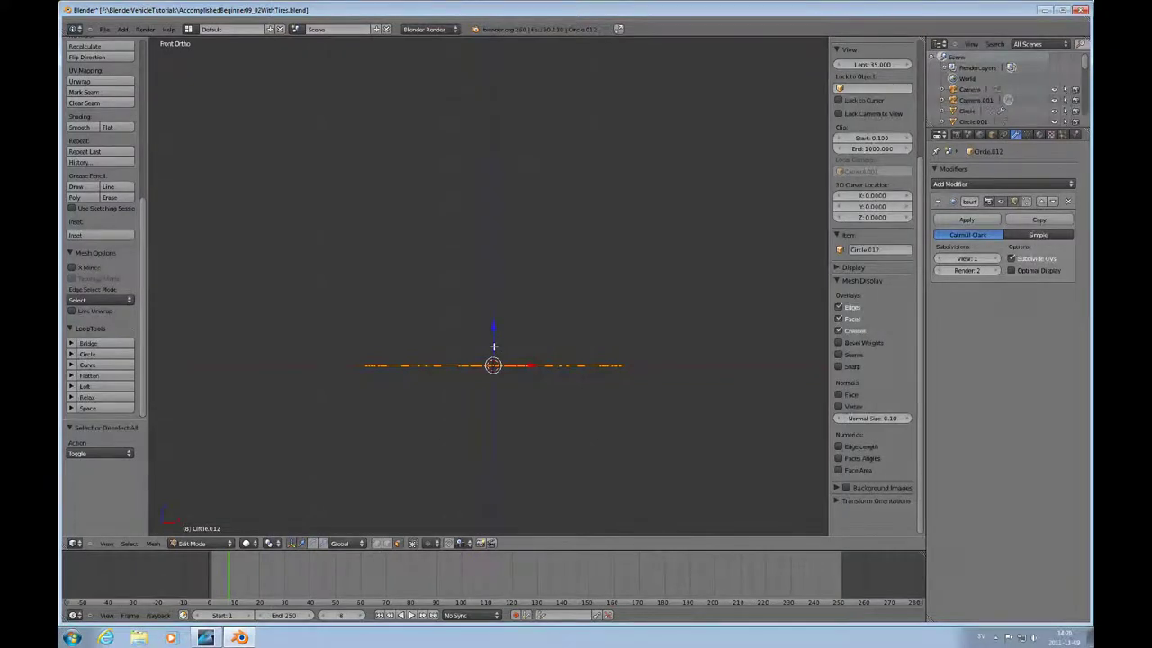
key(e)
key(z)
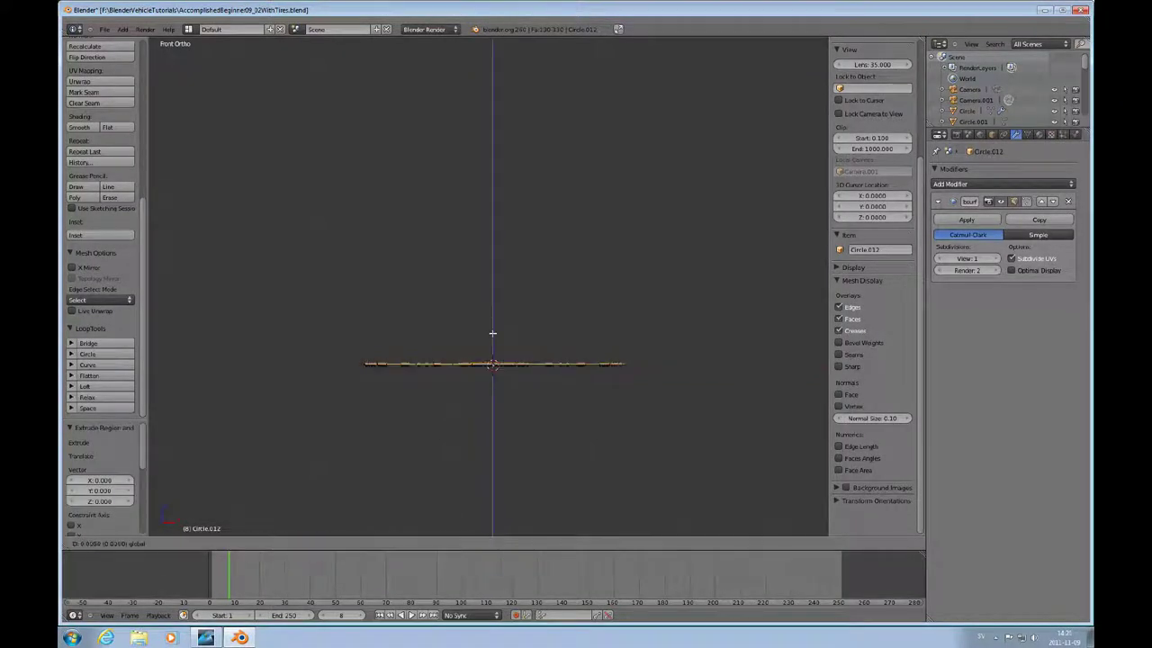
click(492, 332)
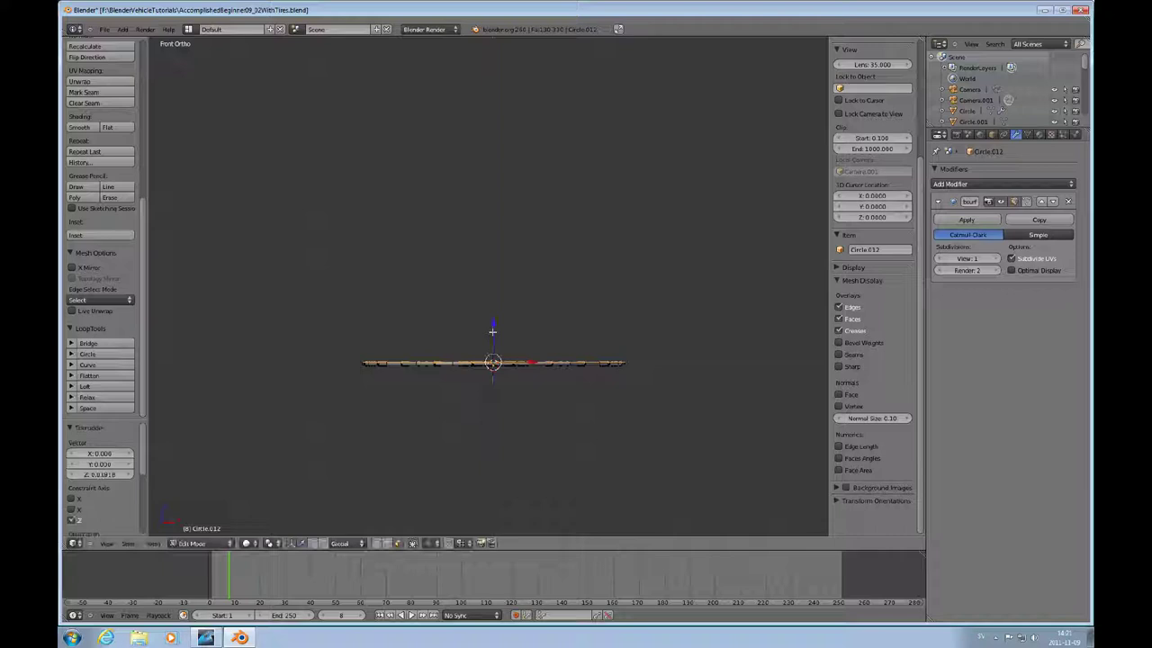
key(e)
key(z)
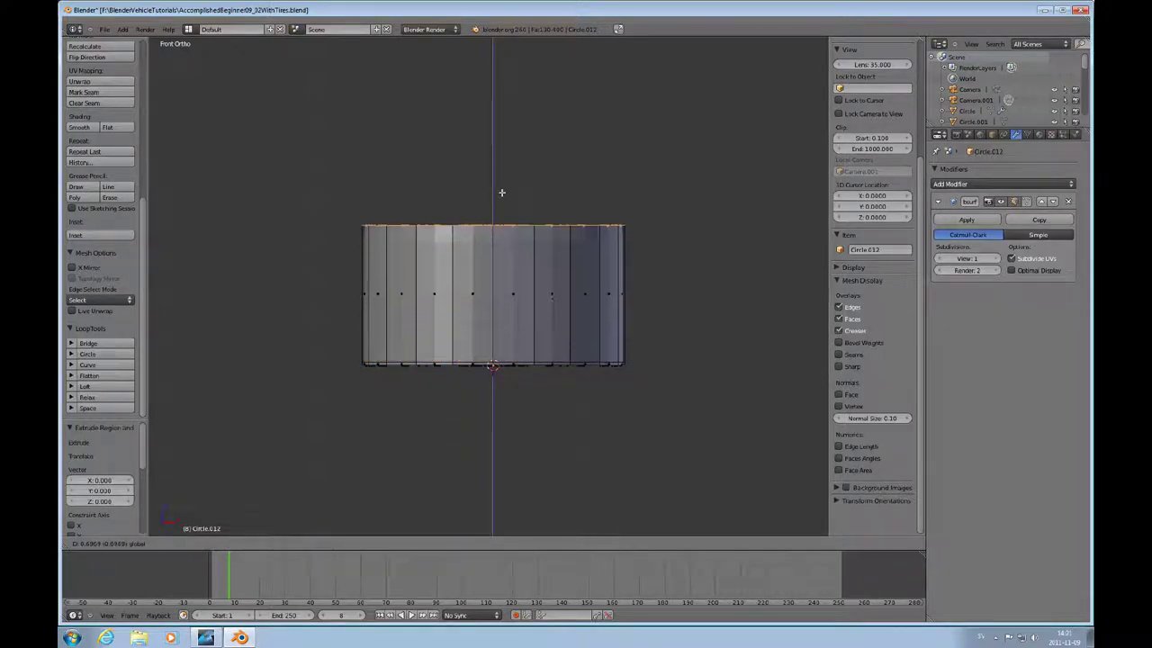
click(505, 184)
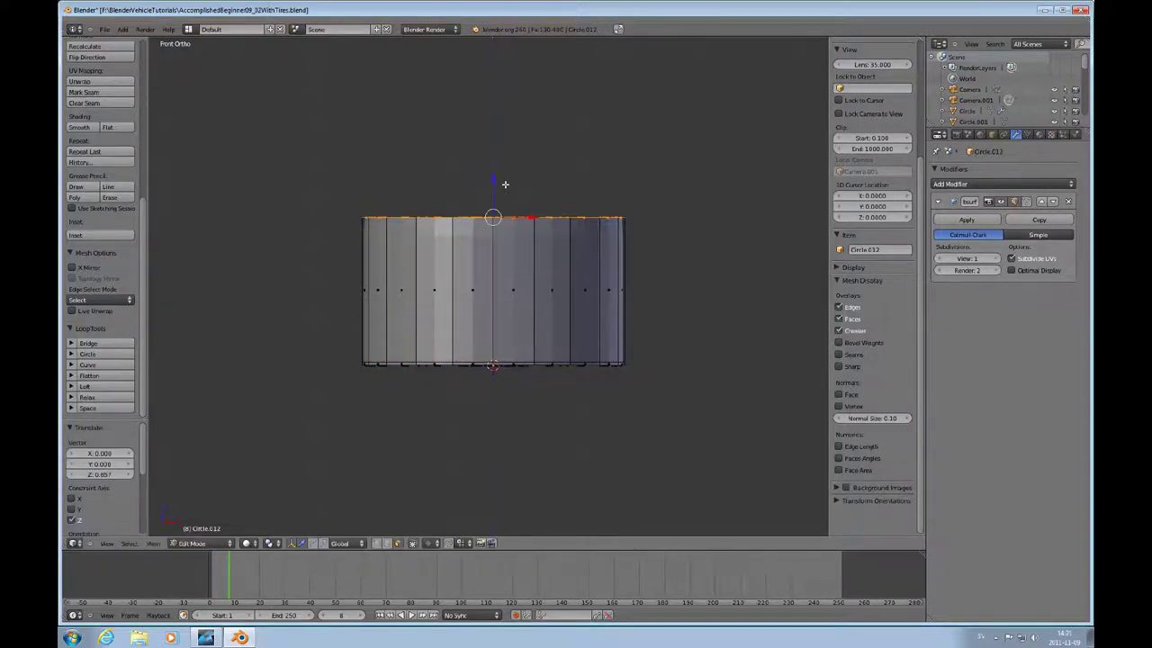
key(e)
key(z)
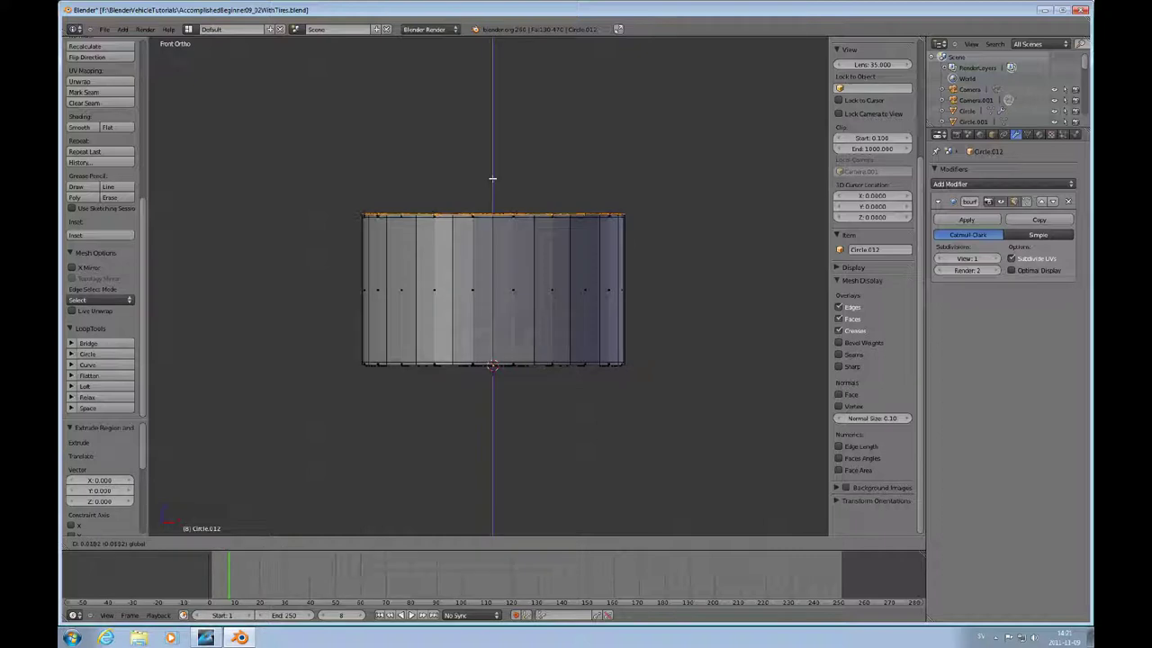
click(492, 179)
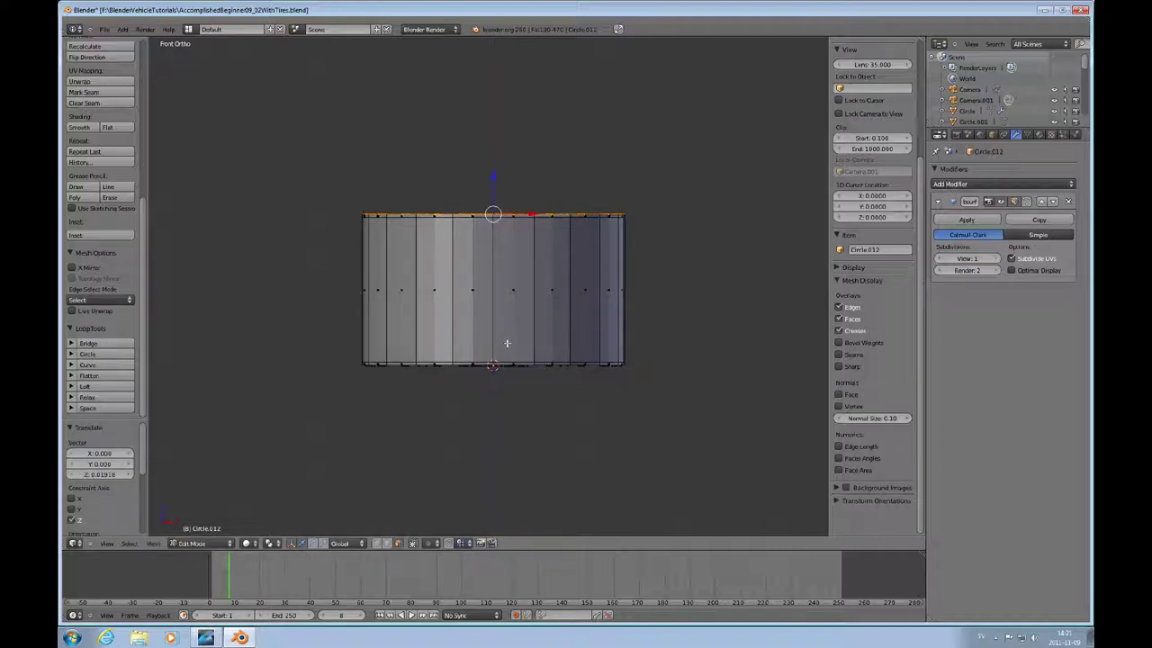
Smooth-shade the whole wheel, display face normals, and recalculate normals consistently outward
middle_drag(506, 343, 513, 270)
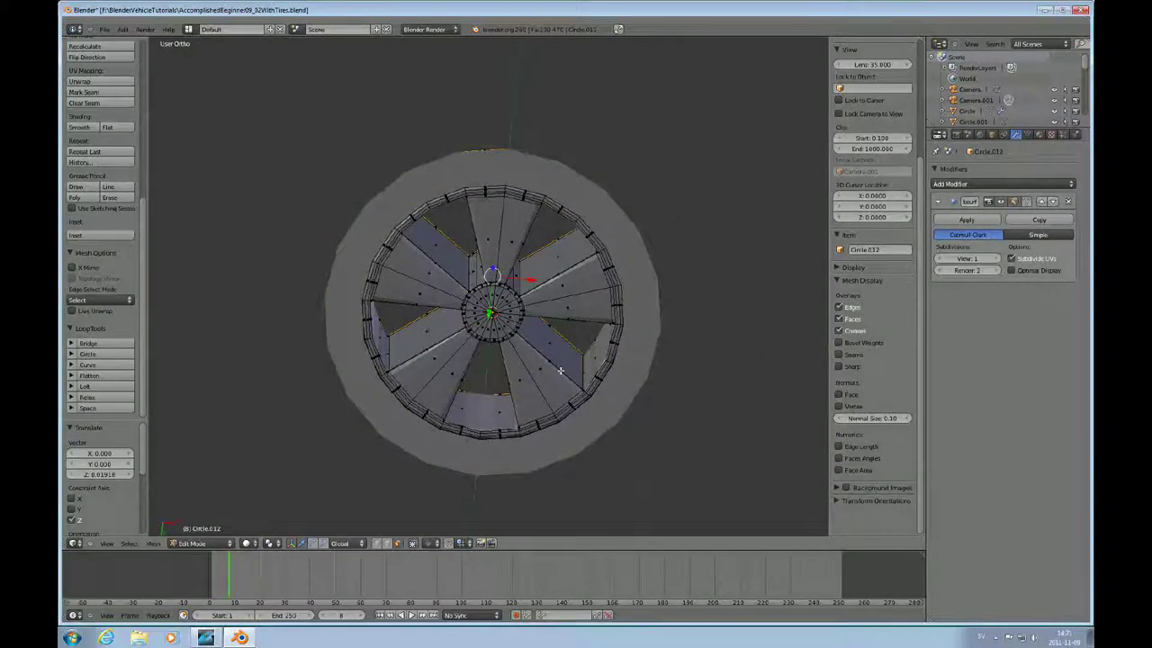
key(a)
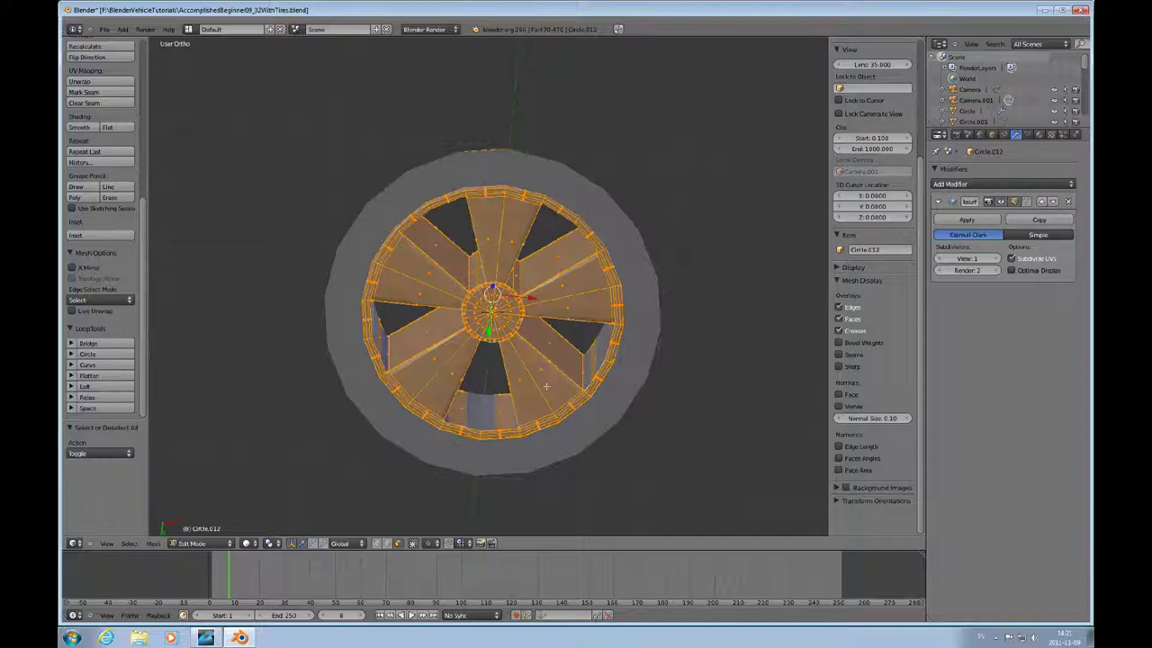
key(w)
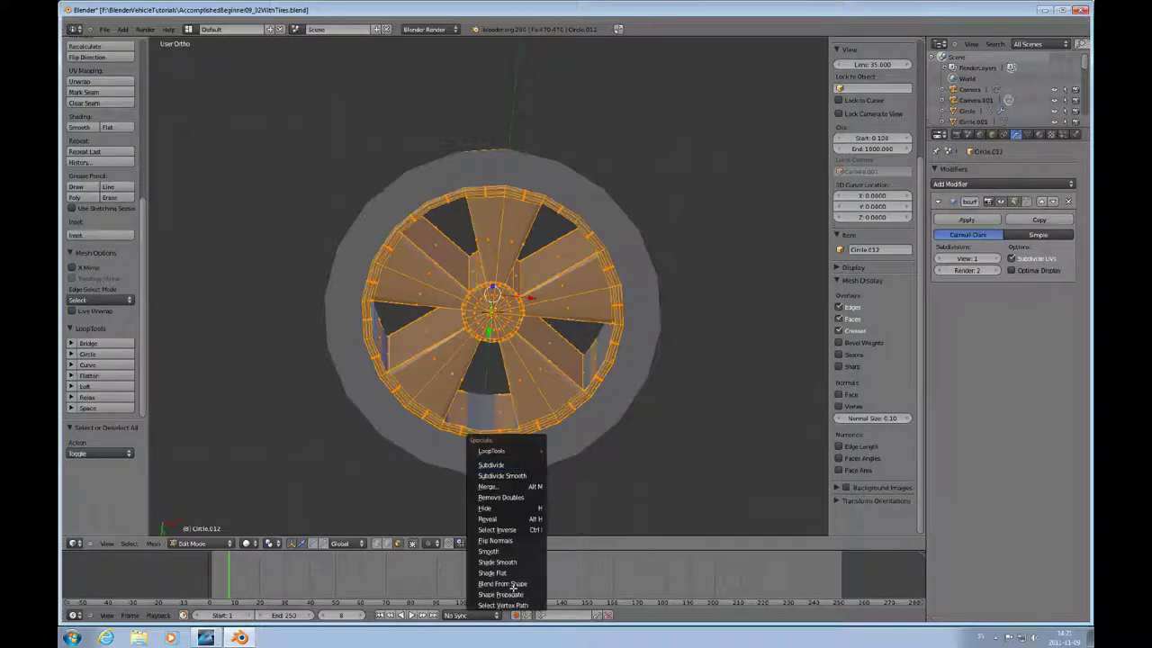
click(514, 563)
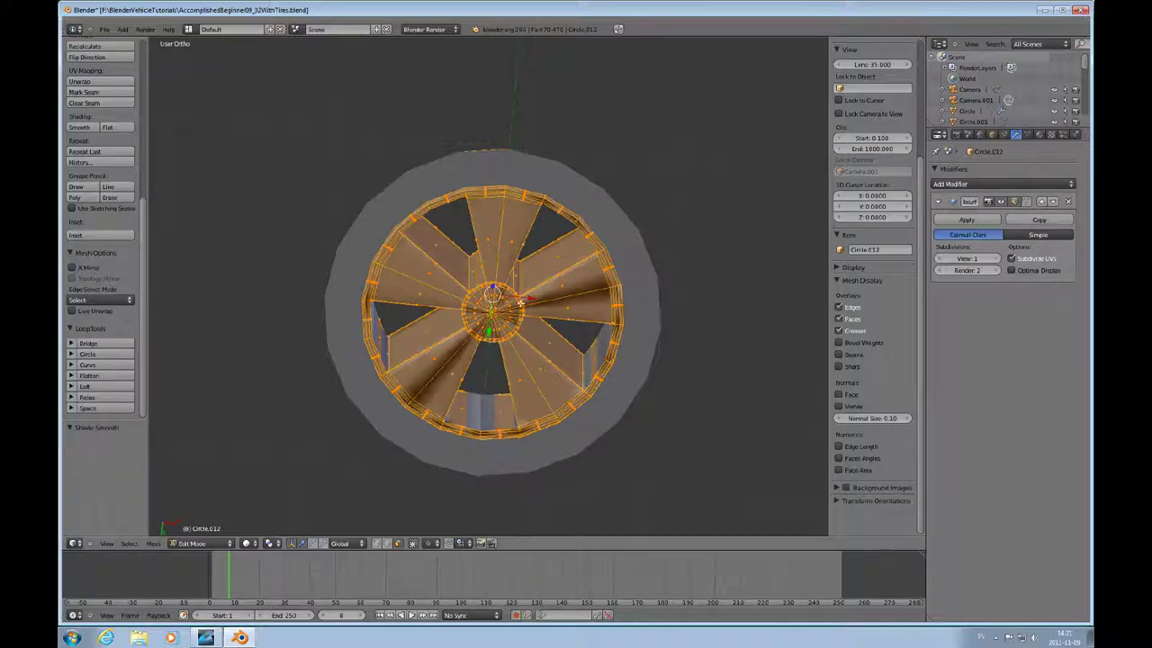
click(838, 395)
key(ctrl+n)
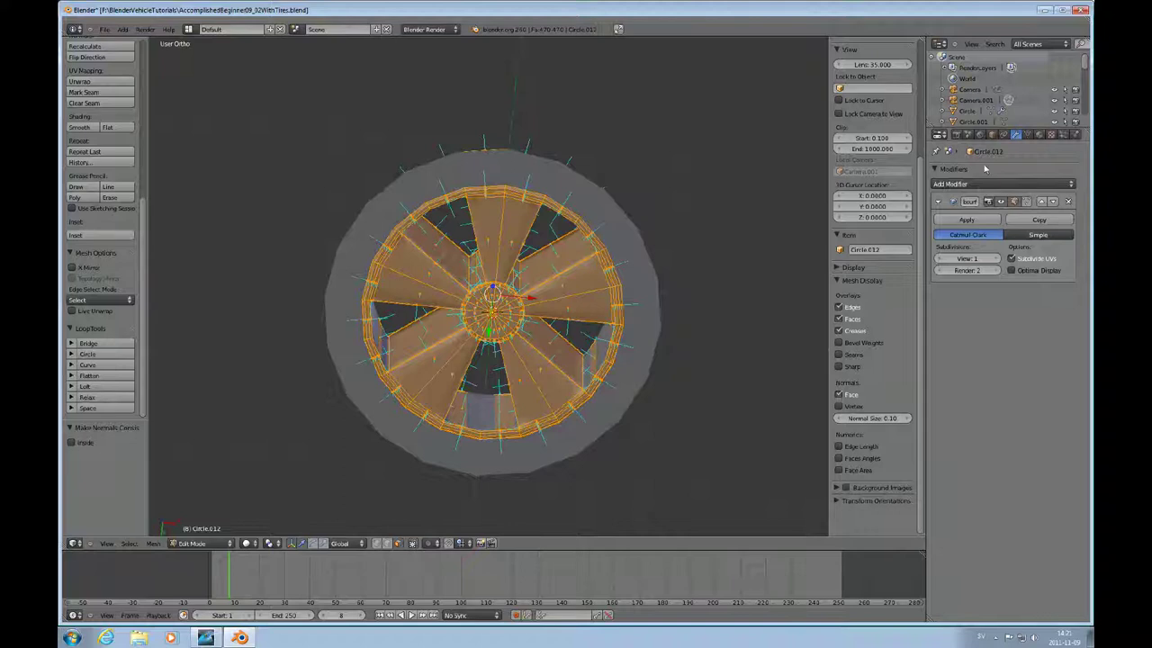
Add a new material slot to the wheel and assign Aluminium to the selected faces
click(1039, 134)
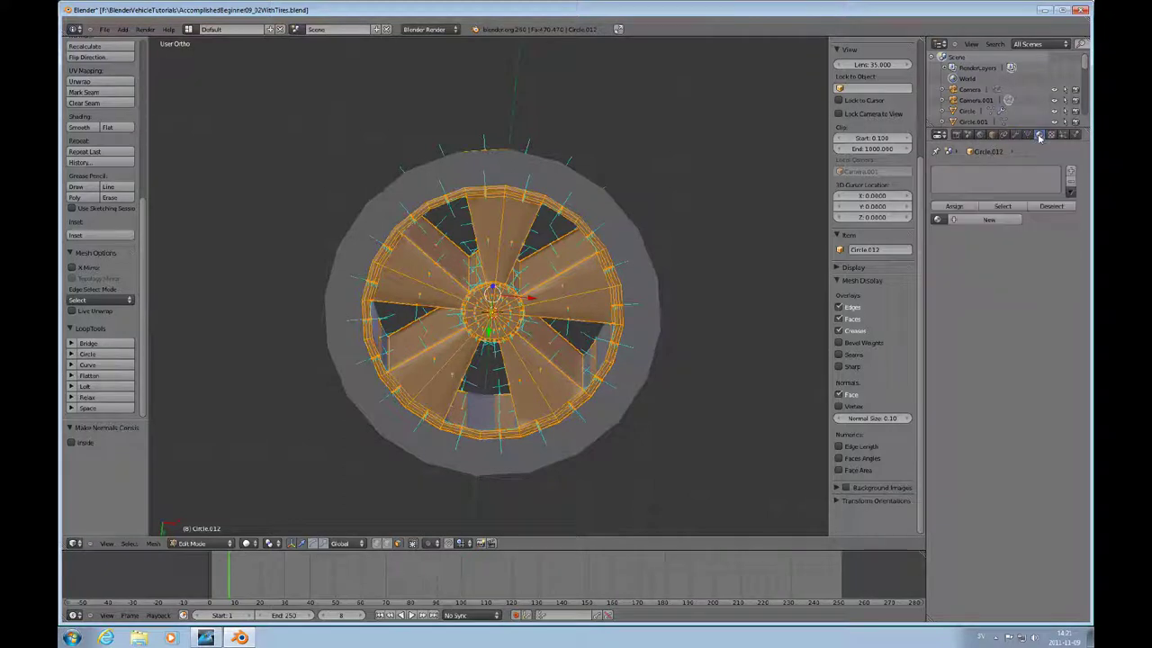
click(1071, 173)
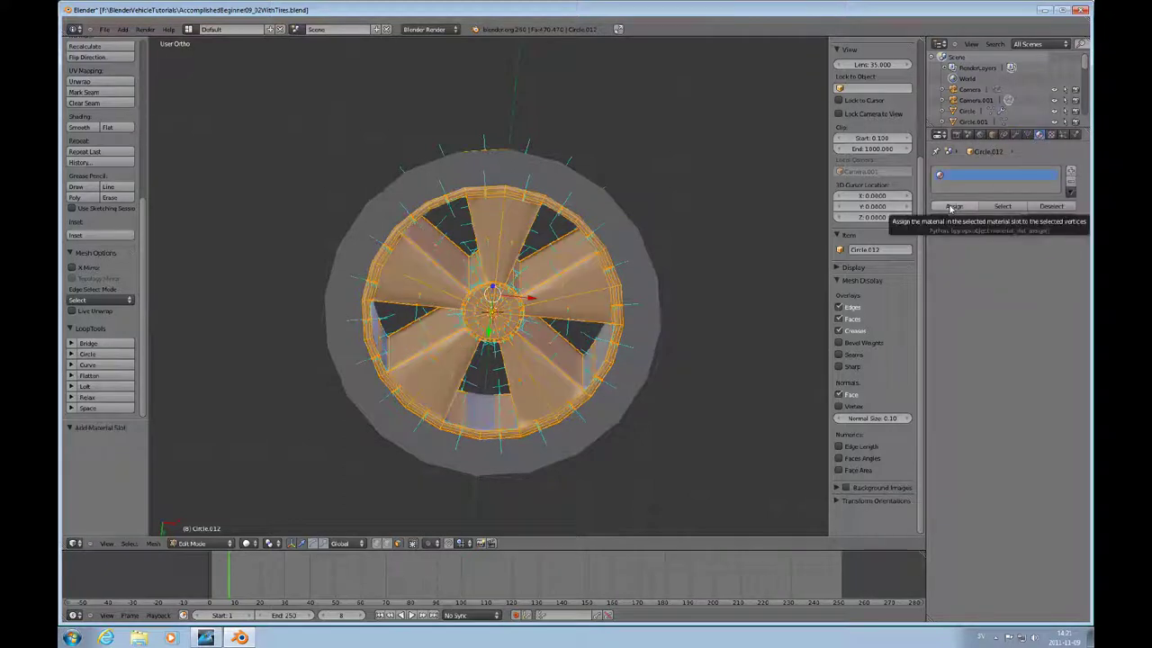
click(938, 220)
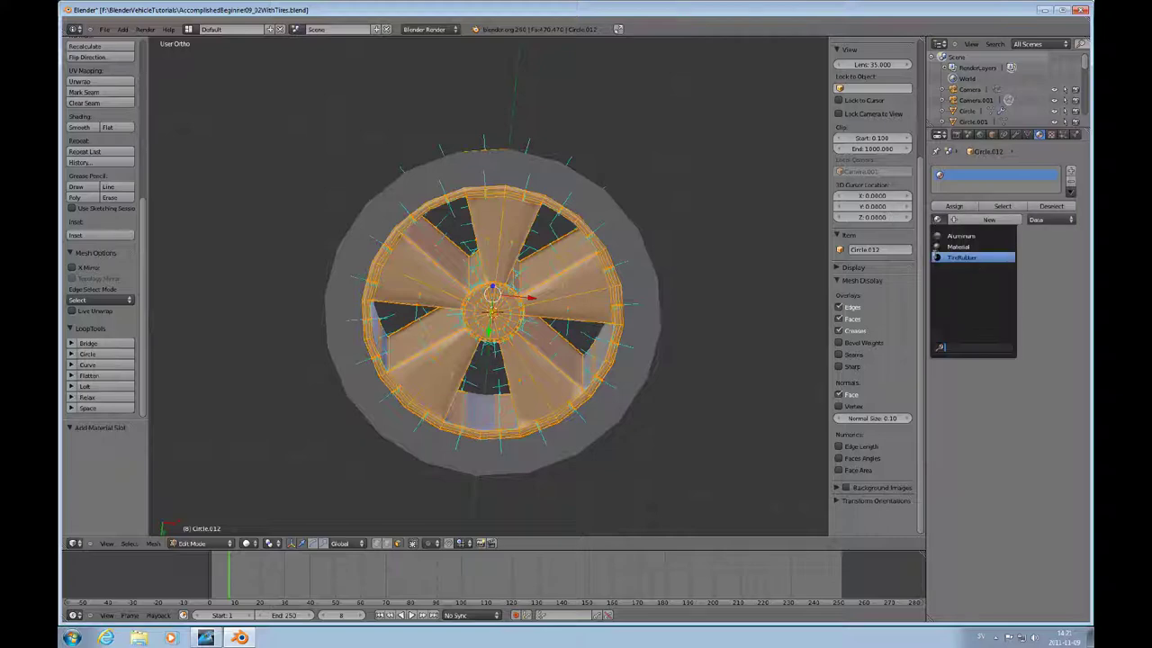
click(961, 236)
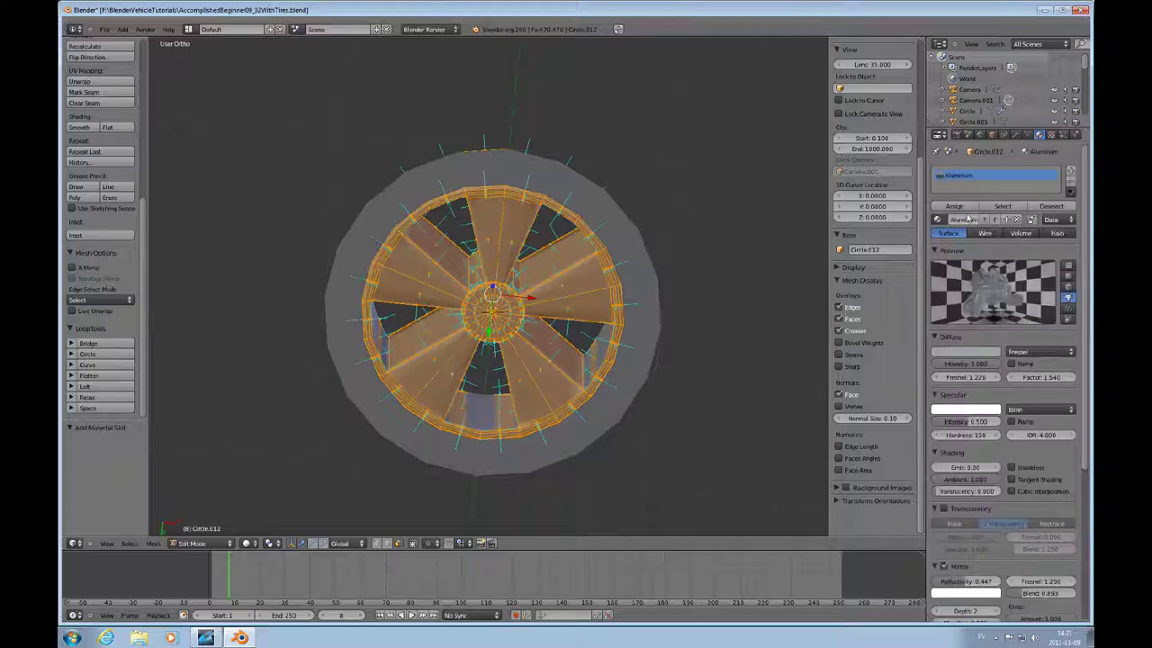
click(956, 206)
Check the Aluminium faces with Deselect and Select, then leave Edit Mode
click(1049, 206)
click(1003, 206)
click(1049, 206)
scroll(570, 308, up, 4)
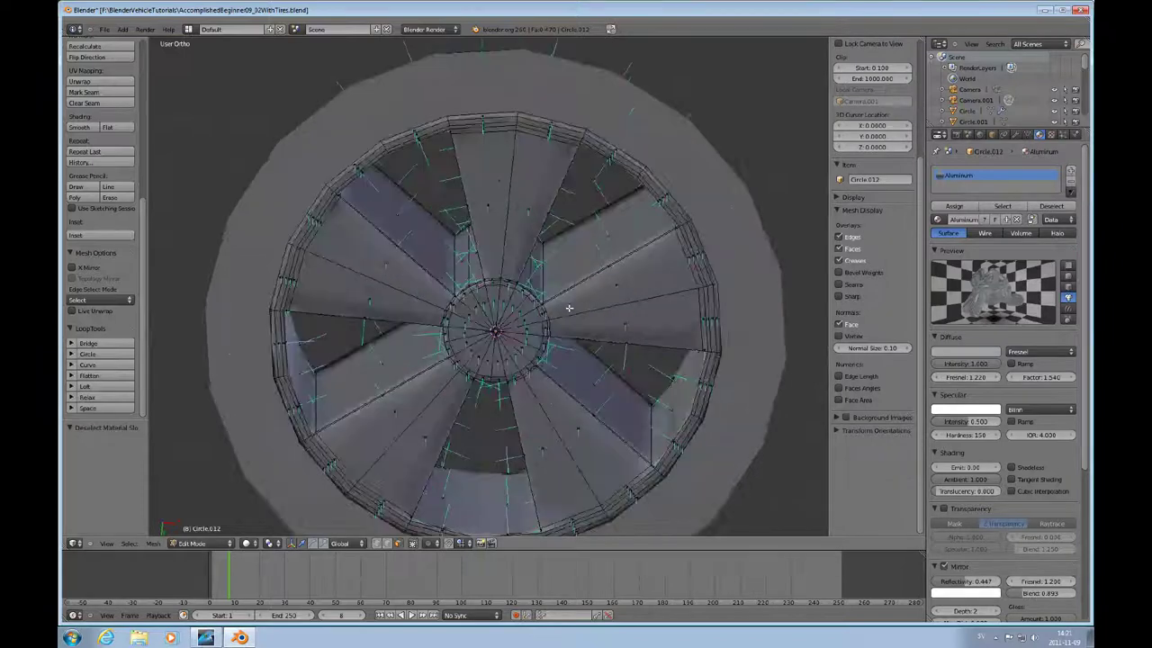
scroll(569, 308, down, 2)
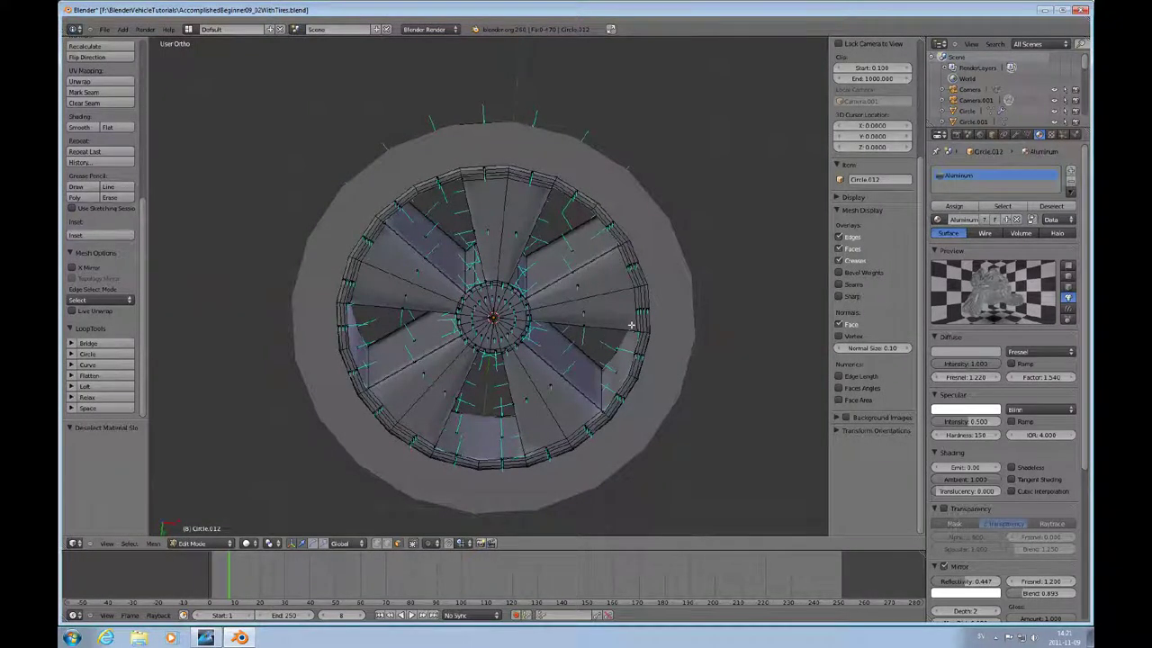
key(Tab)
Select the tyre ring Circle.013, show its face normals in Edit Mode, and recalculate them
right_click(666, 324)
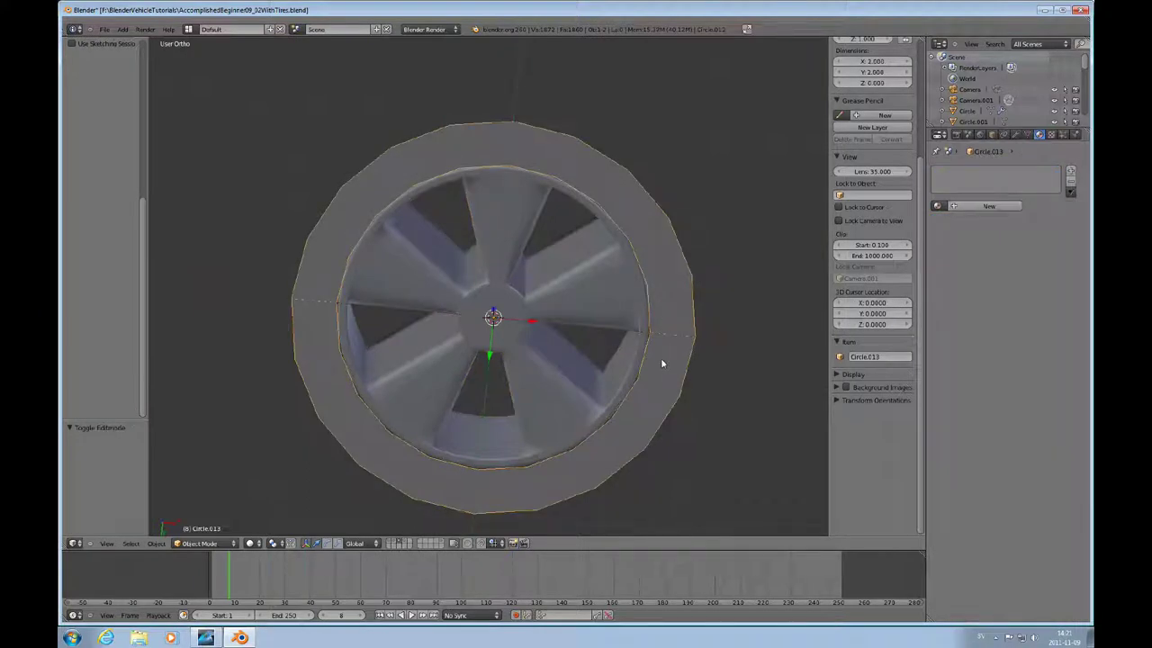
key(KP_1)
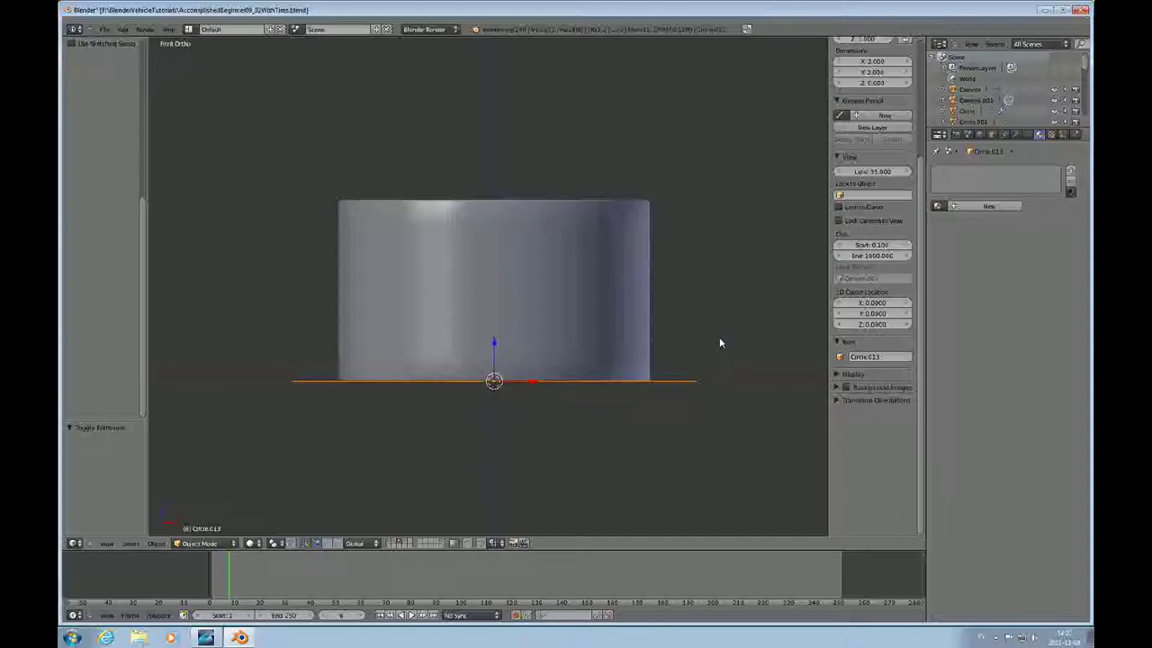
key(Tab)
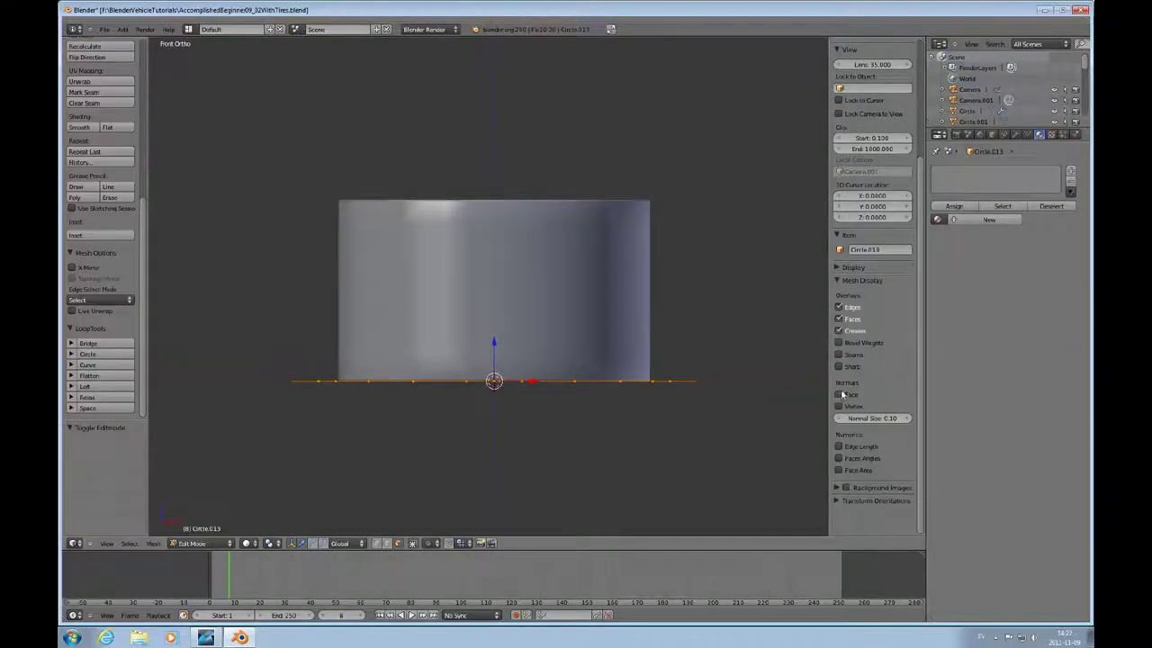
click(843, 394)
middle_drag(608, 393, 631, 389)
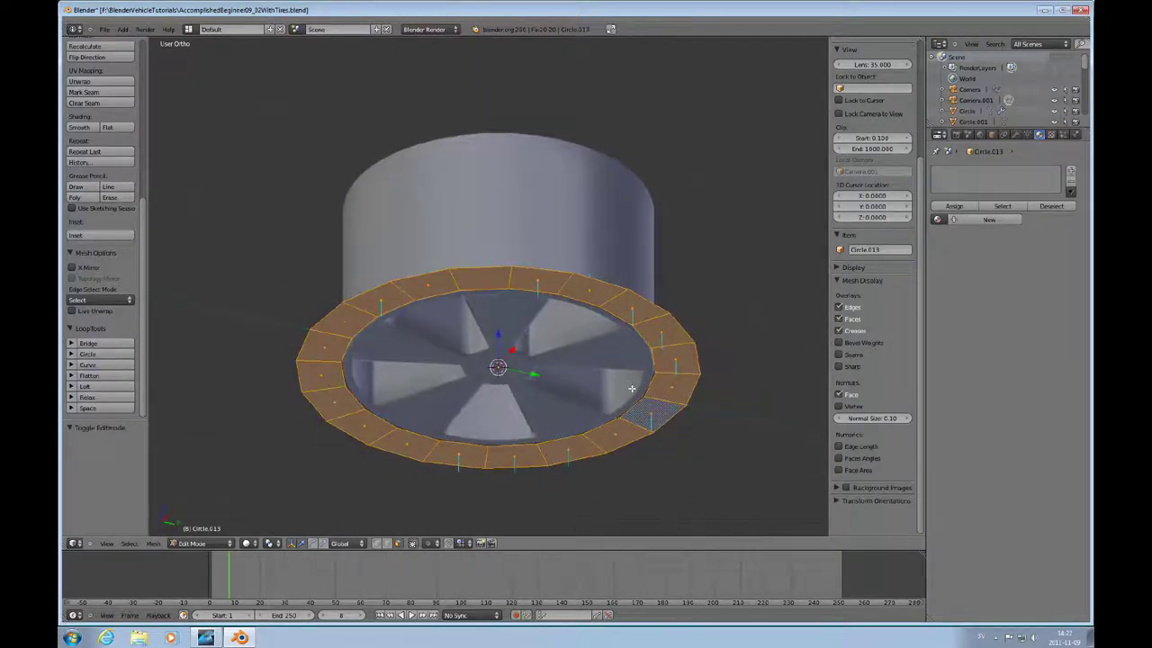
key(ctrl+n)
Flip the tyre ring's normals with Mesh > Normals > Flip Normals
click(153, 543)
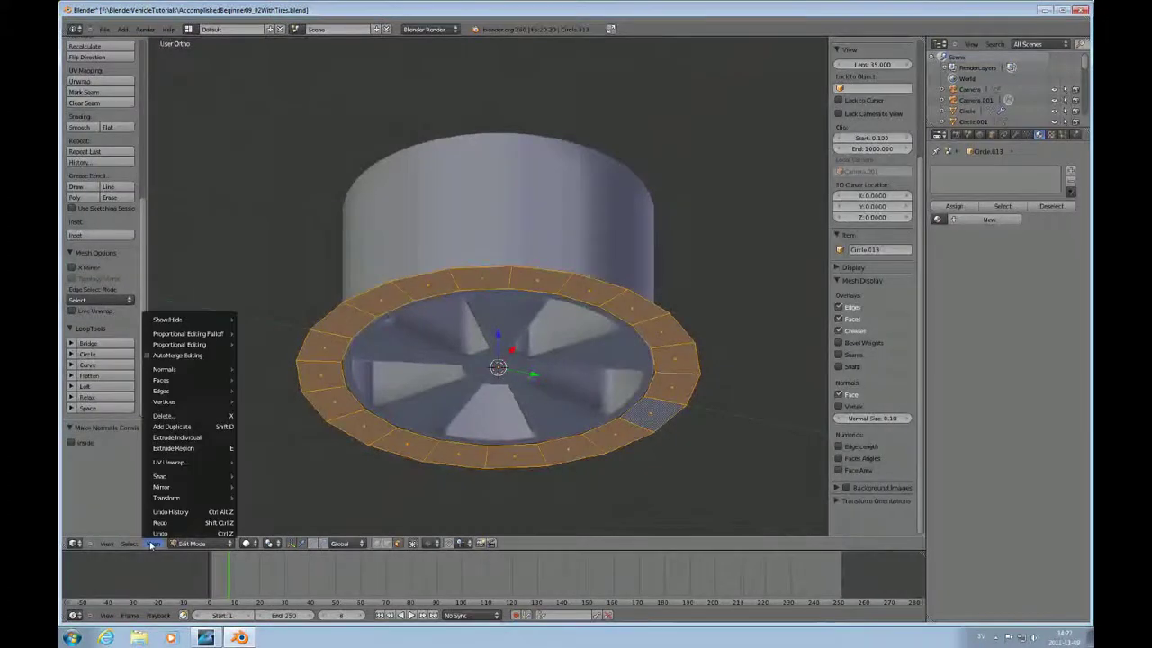
mouse_move(173, 371)
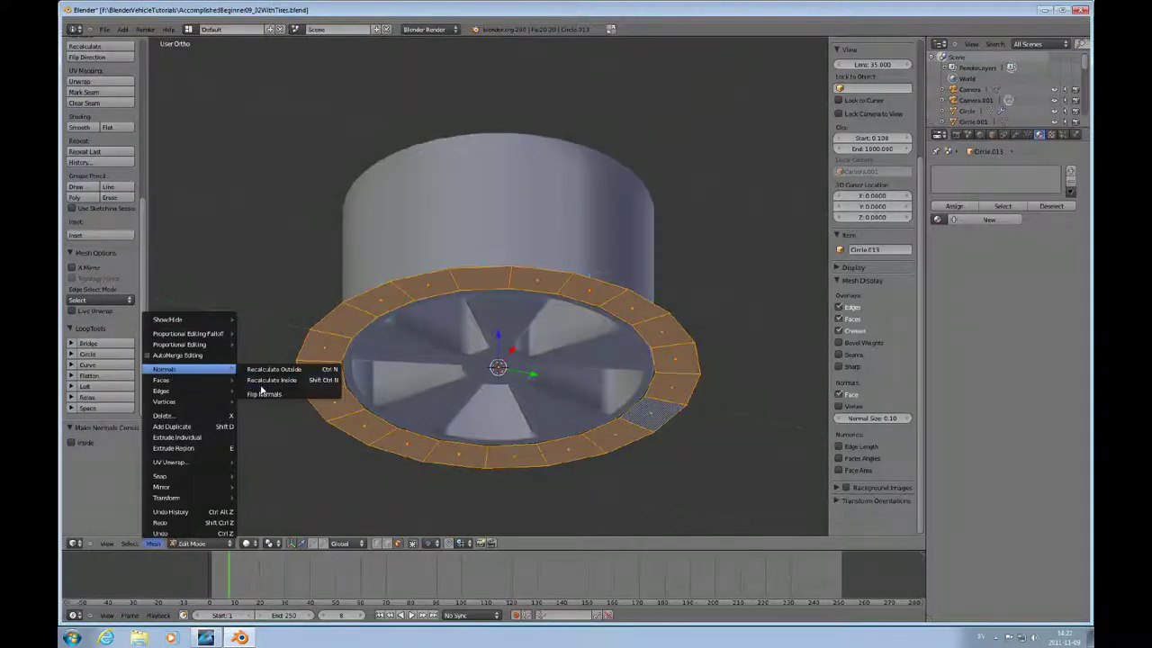
click(263, 393)
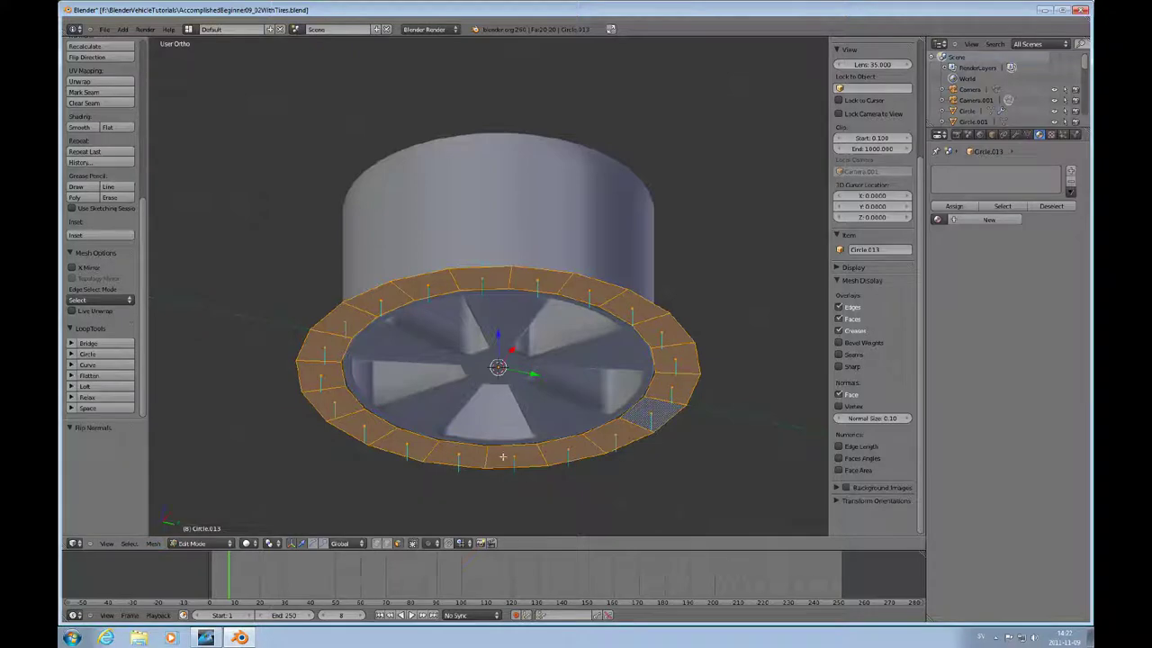
middle_drag(497, 469, 495, 332)
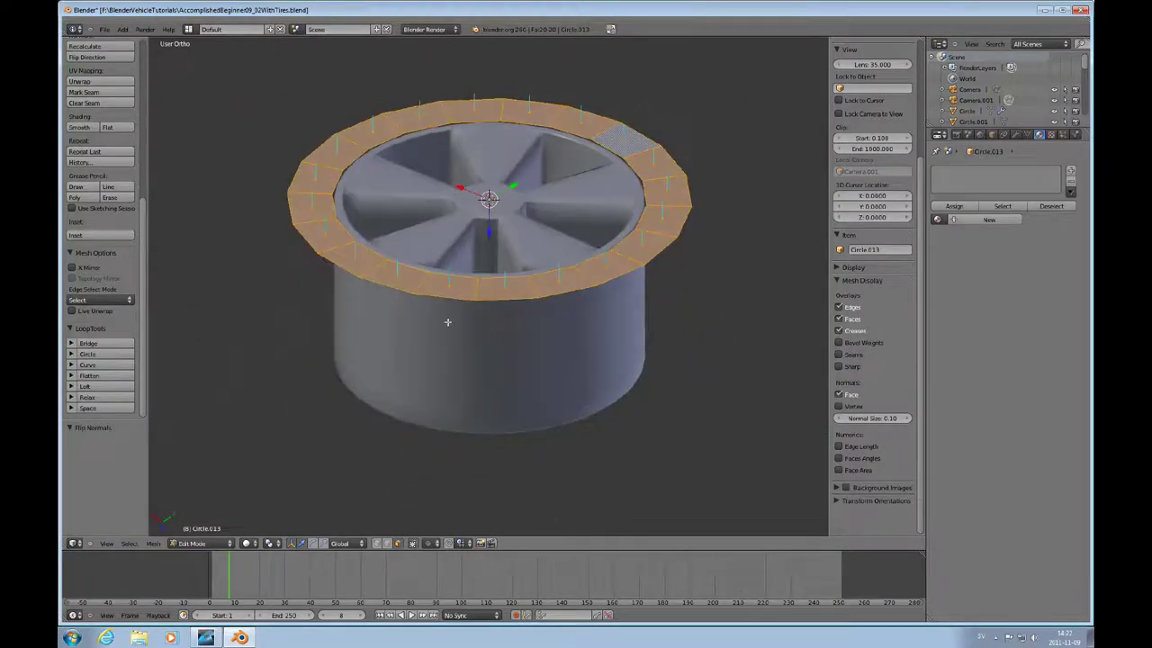
Extrude the tyre ring's outer edge loop and scale it outward to 1.056 as a flat flange
key(ctrl+Tab)
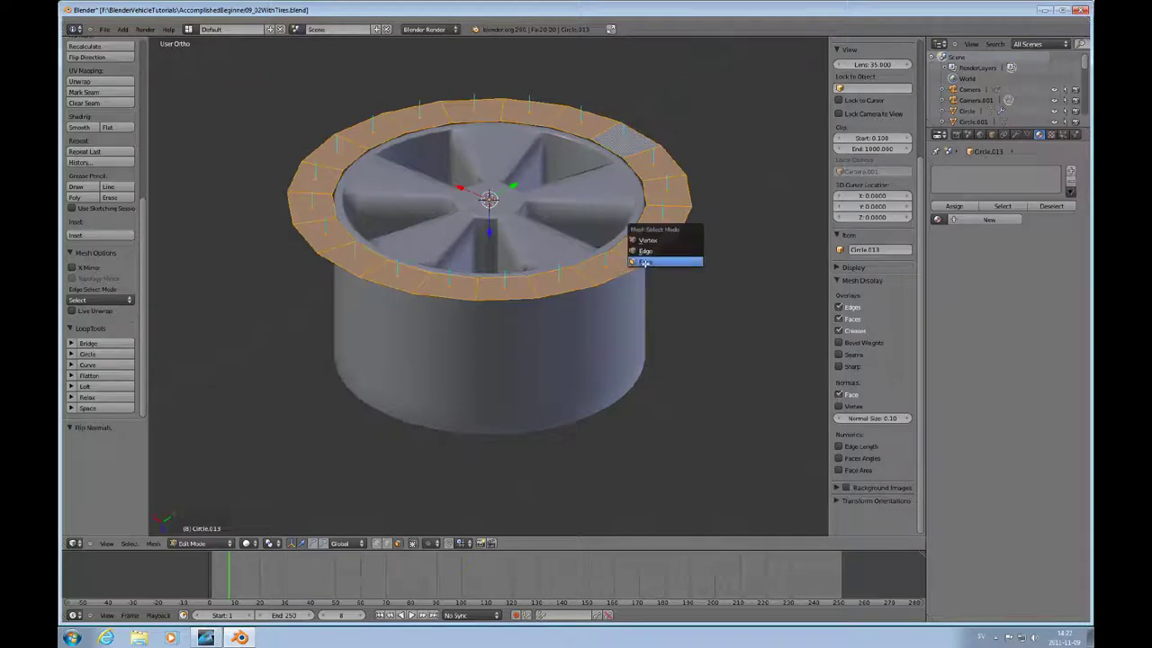
click(644, 251)
alt+right_click(656, 253)
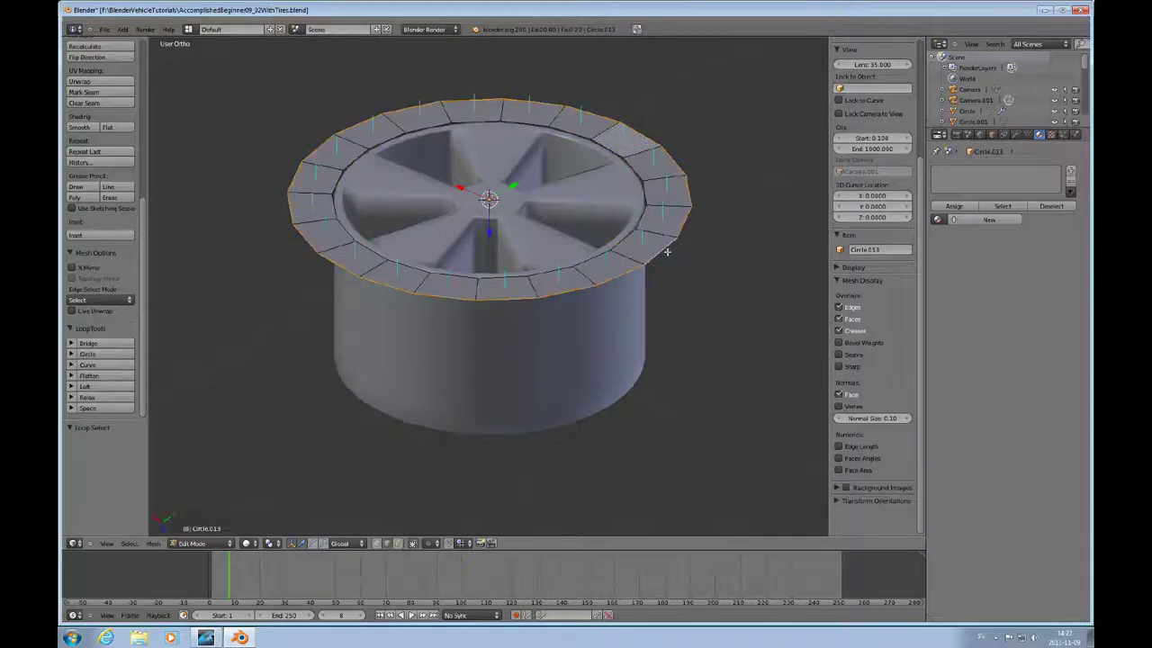
key(e)
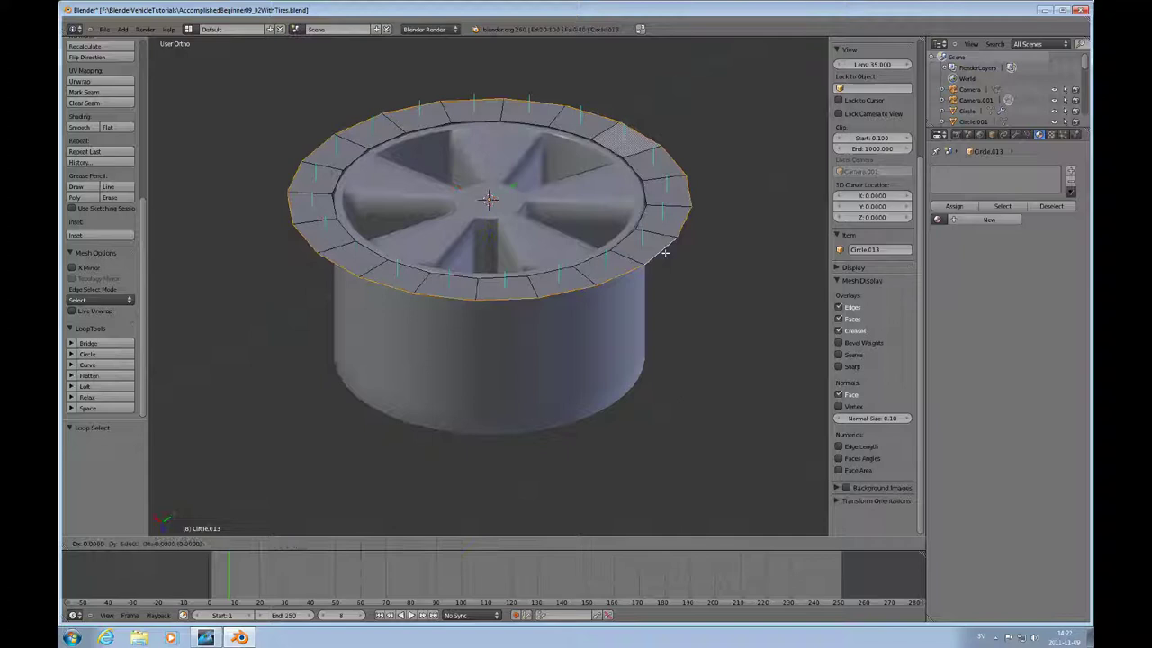
key(s)
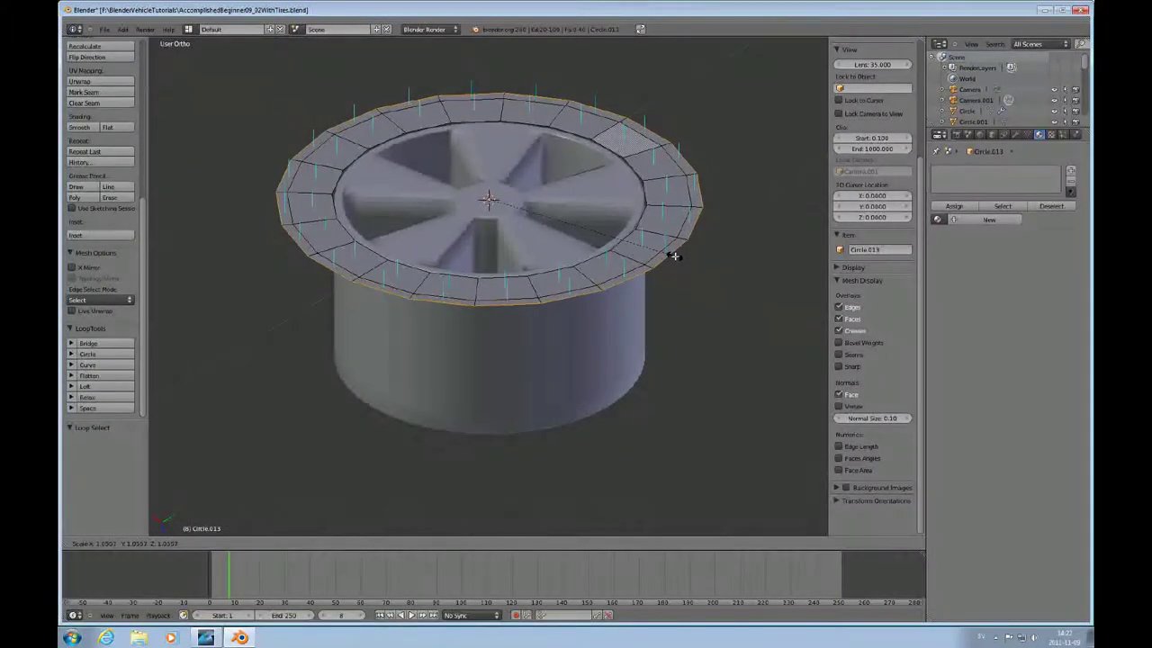
click(674, 256)
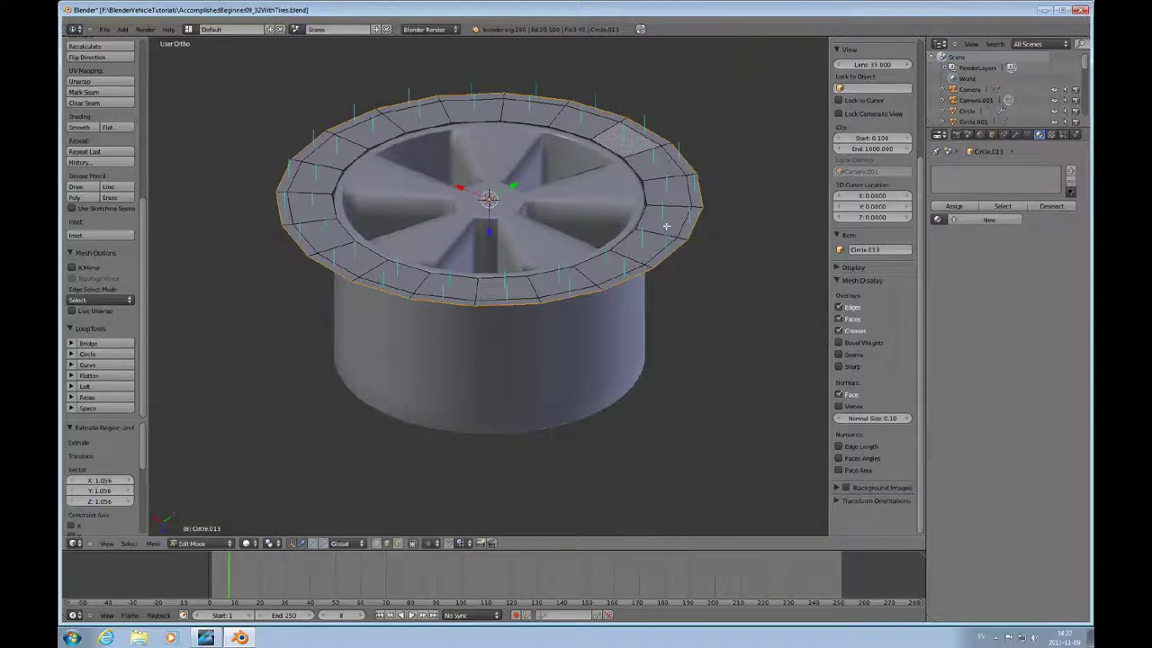
middle_drag(666, 226, 661, 200)
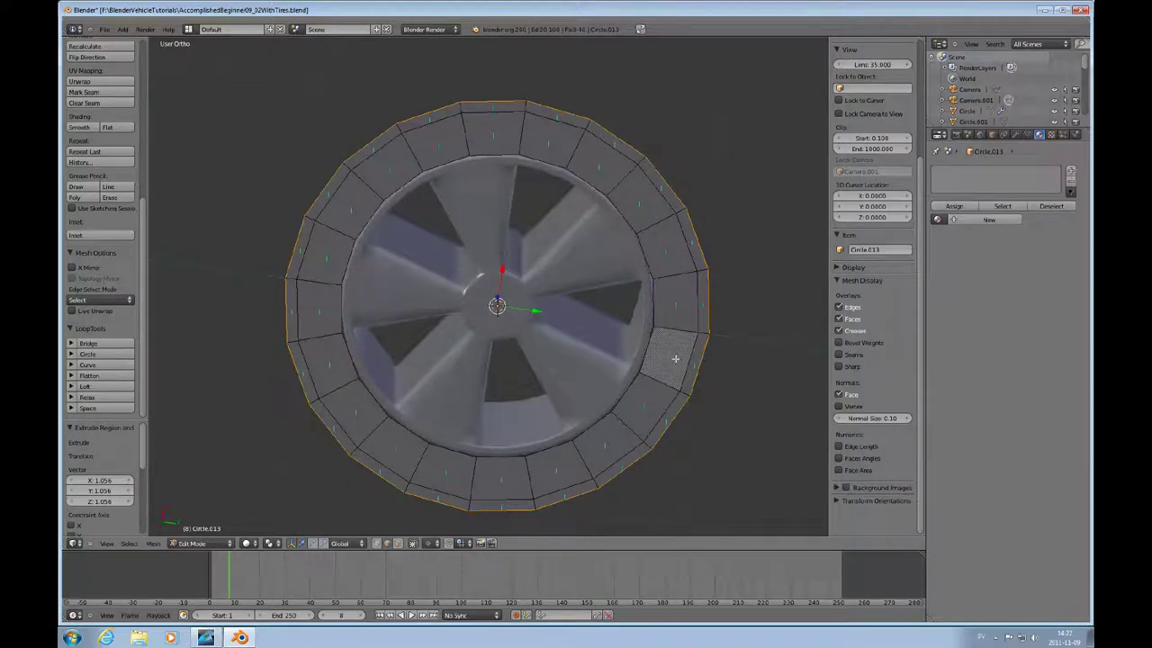
middle_drag(675, 358, 552, 243)
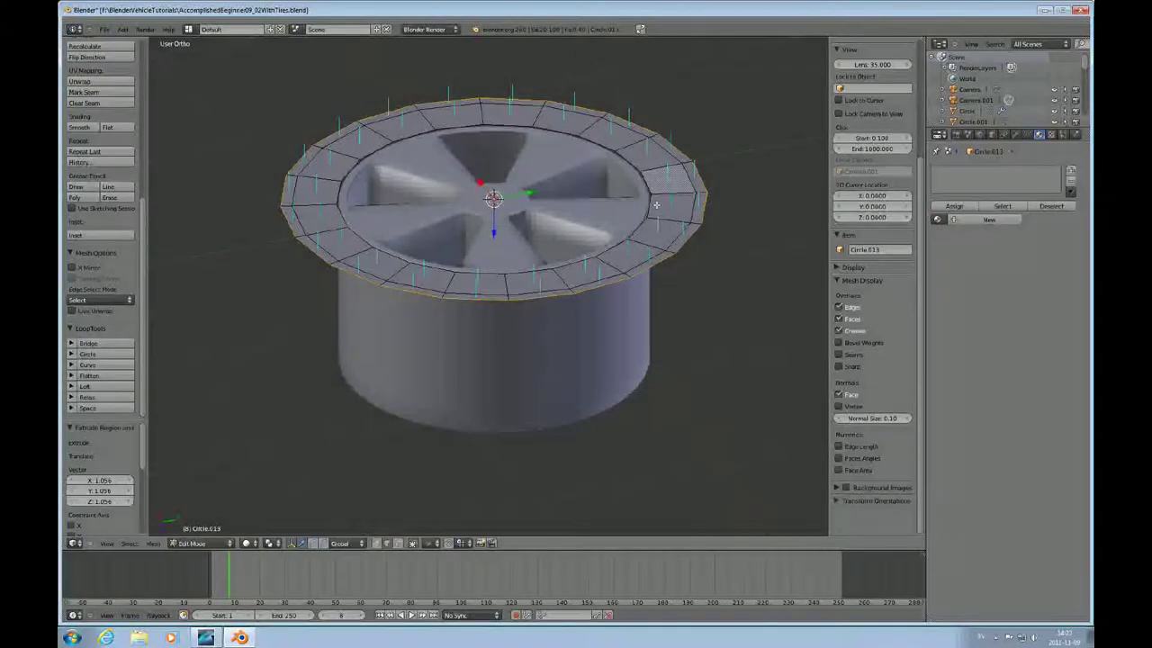
scroll(676, 198, up, 1)
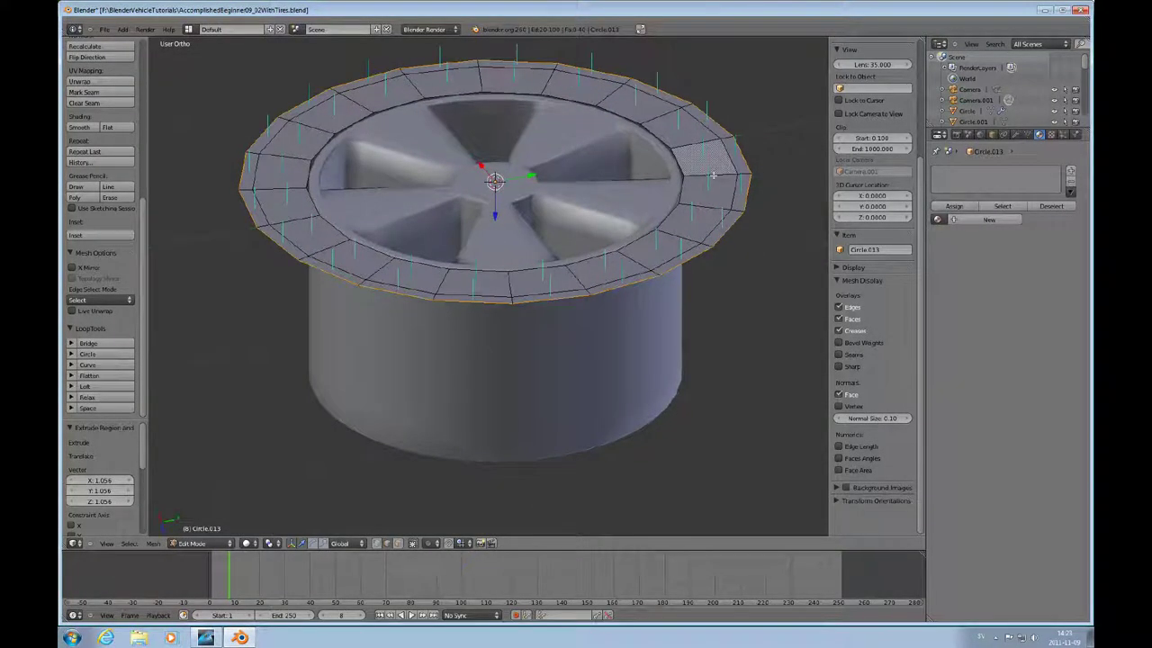
Select the ring of radial edges across the flat rim in edge mode
key(ctrl+Tab)
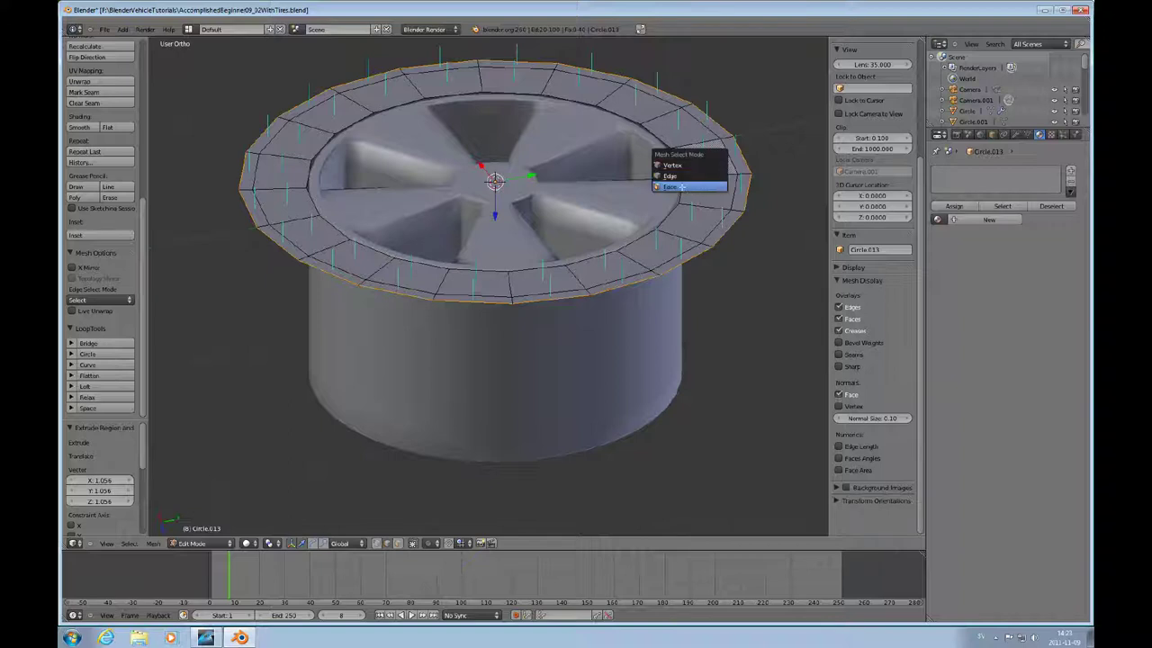
click(700, 189)
alt+right_click(698, 200)
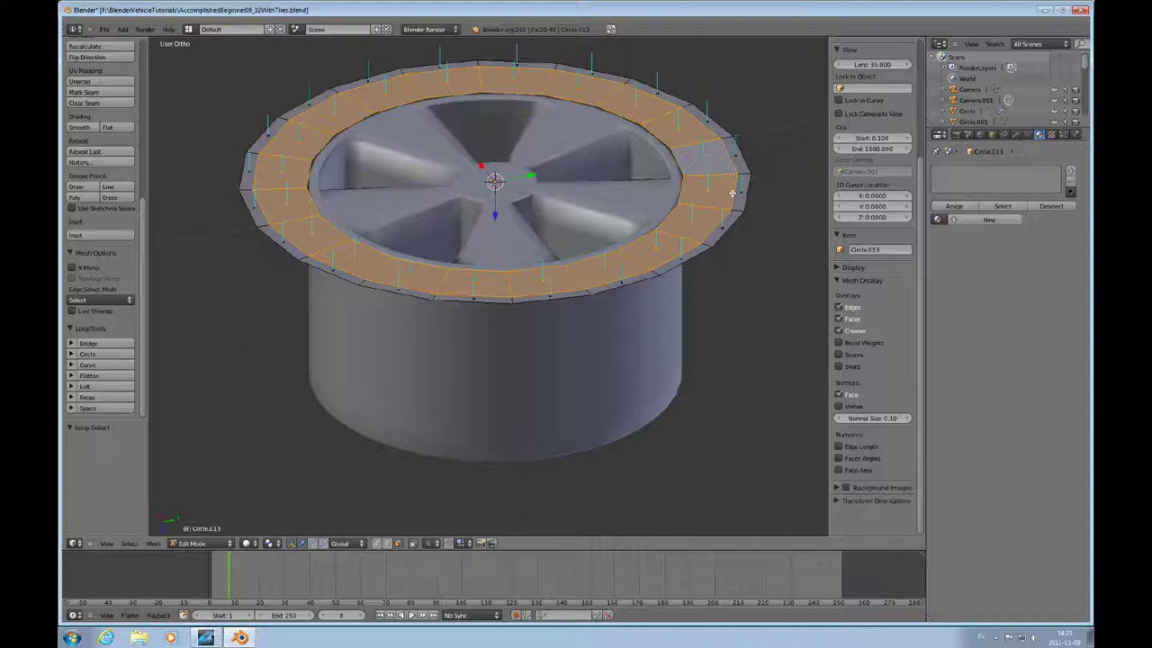
key(ctrl+Tab)
click(698, 191)
alt+right_click(721, 191)
ctrl+alt+right_click(682, 191)
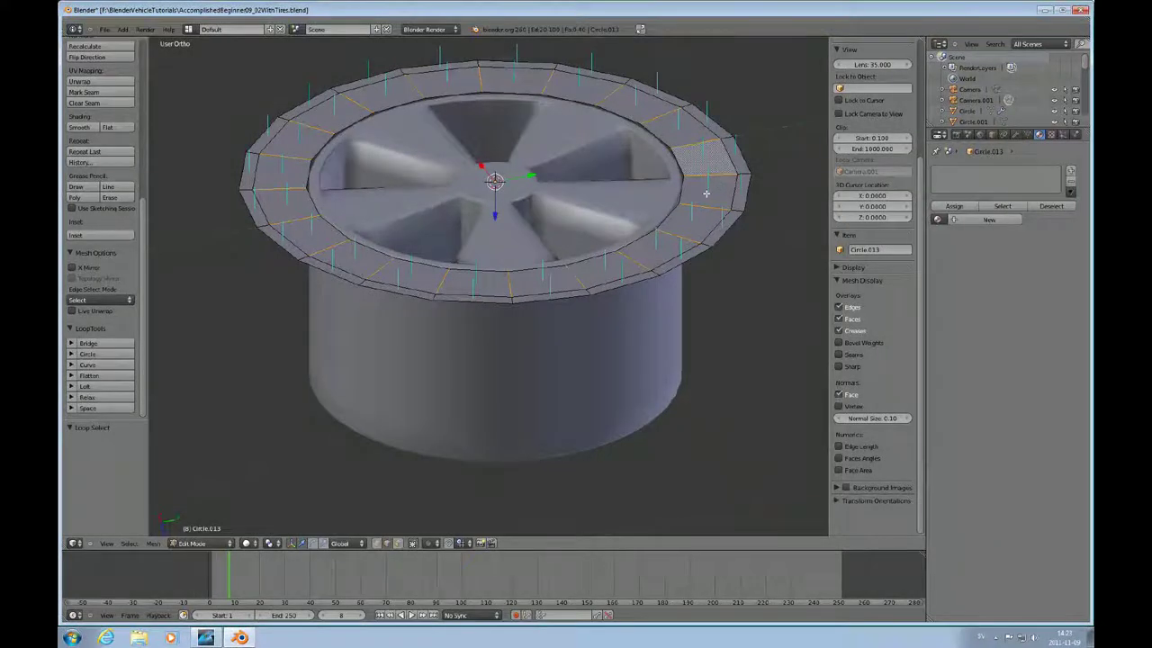
Subdivide the radial edges with 3 cuts and begin setting the smoothness
key(w)
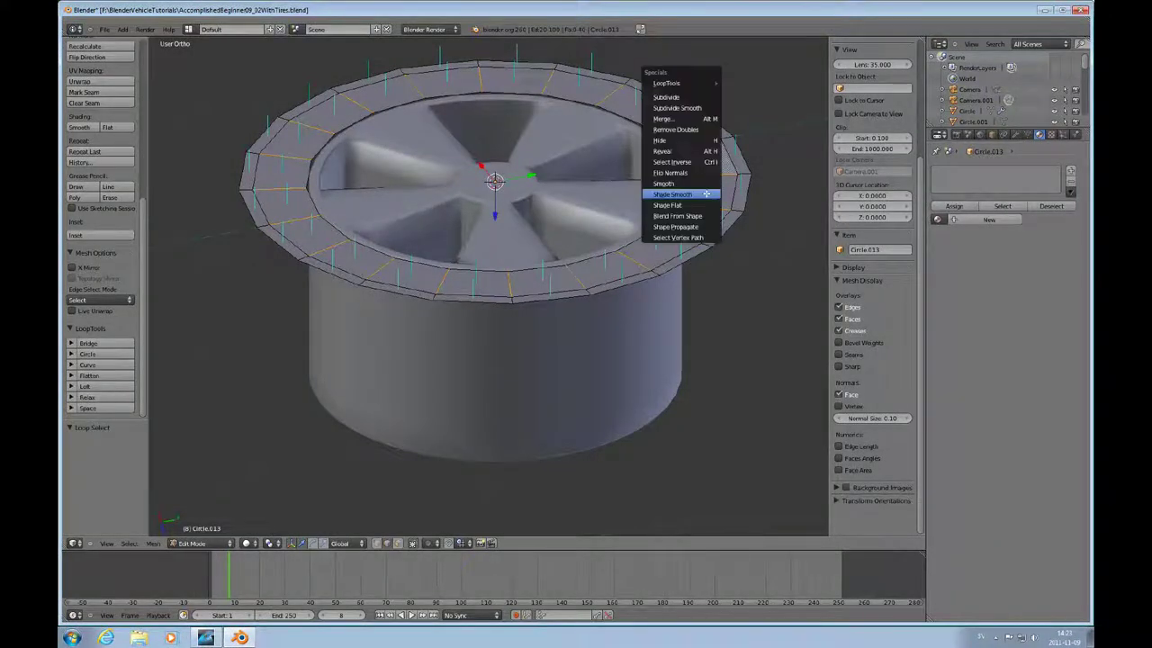
click(682, 97)
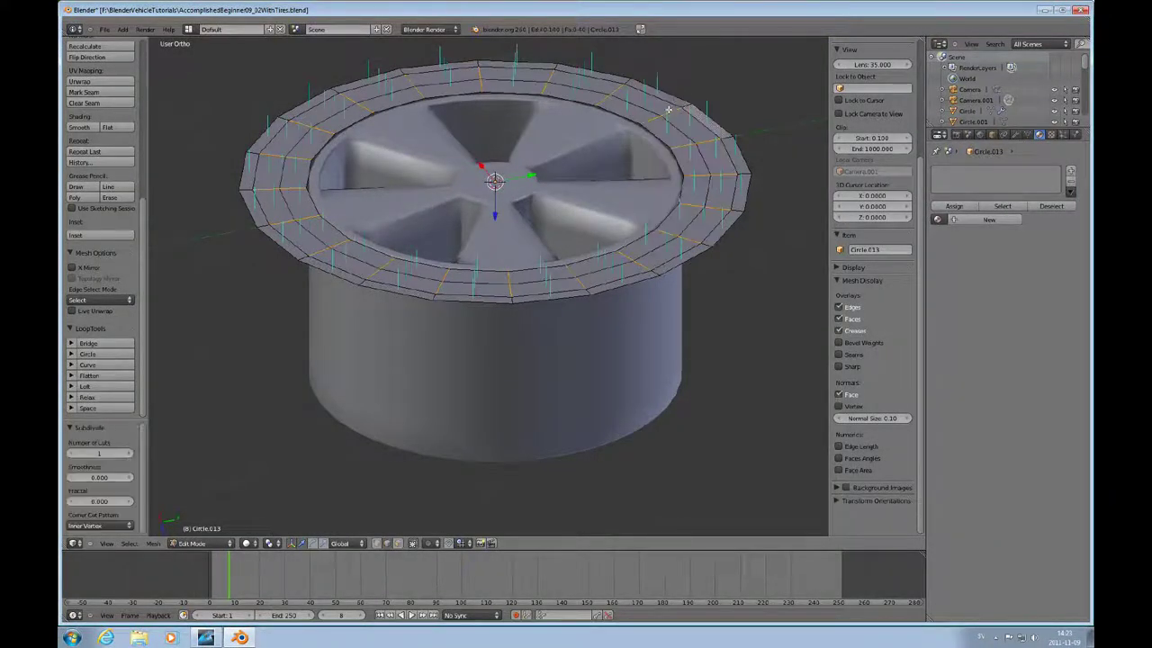
click(128, 458)
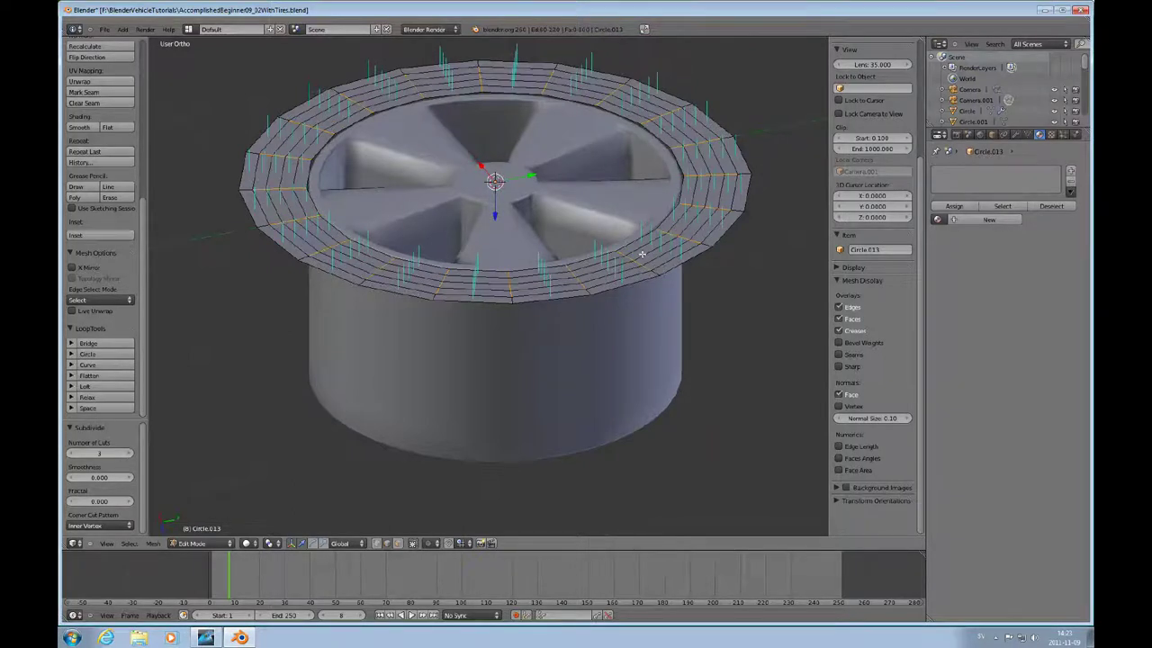
click(113, 477)
Enter smoothness 1, then undo the subdivision and deselect everything
text(1)
key(Return)
key(ctrl+z)
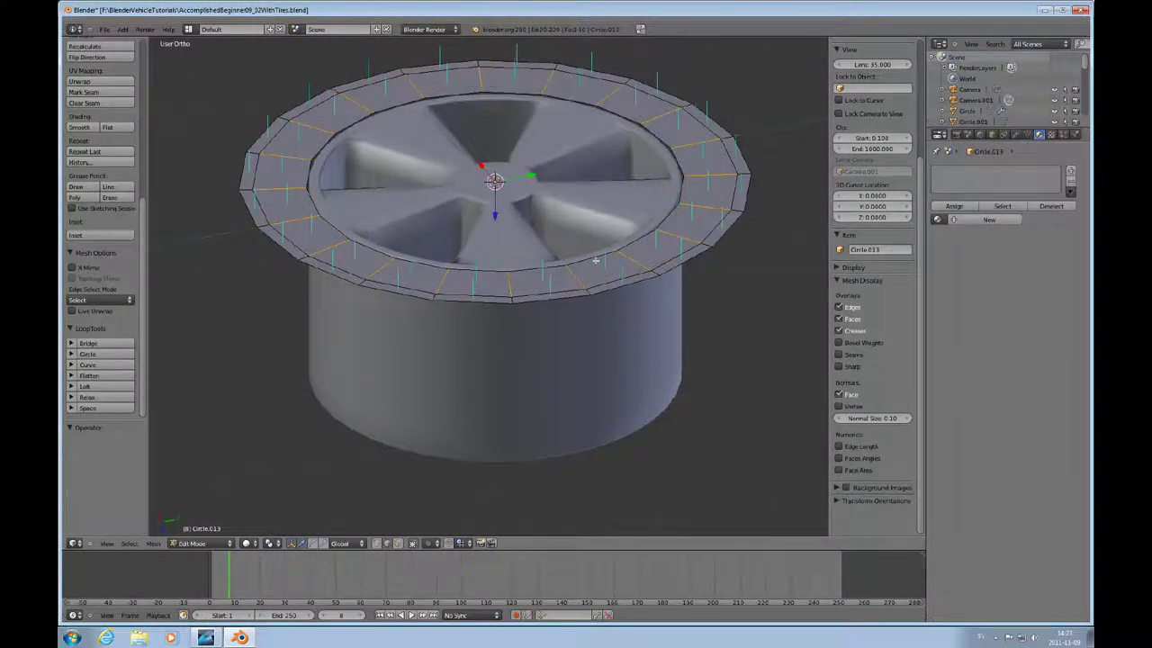
alt+shift+click(681, 211)
key(a)
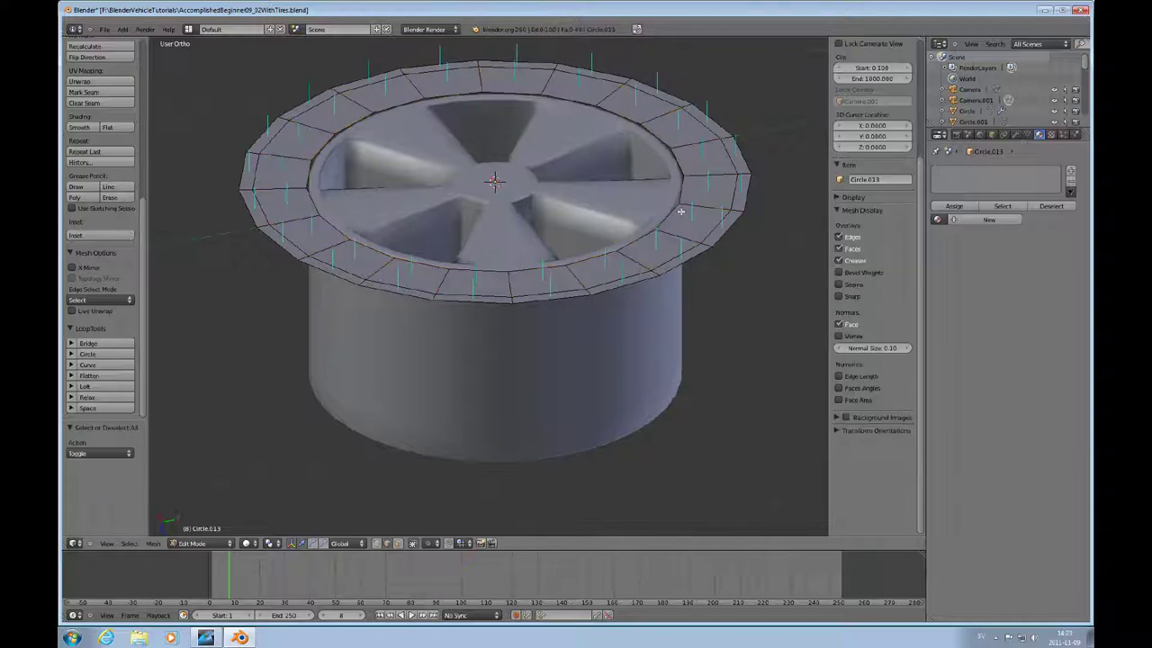
Return the wheel from Weight Paint to Object Mode and re-enter Edit Mode
key(Tab)
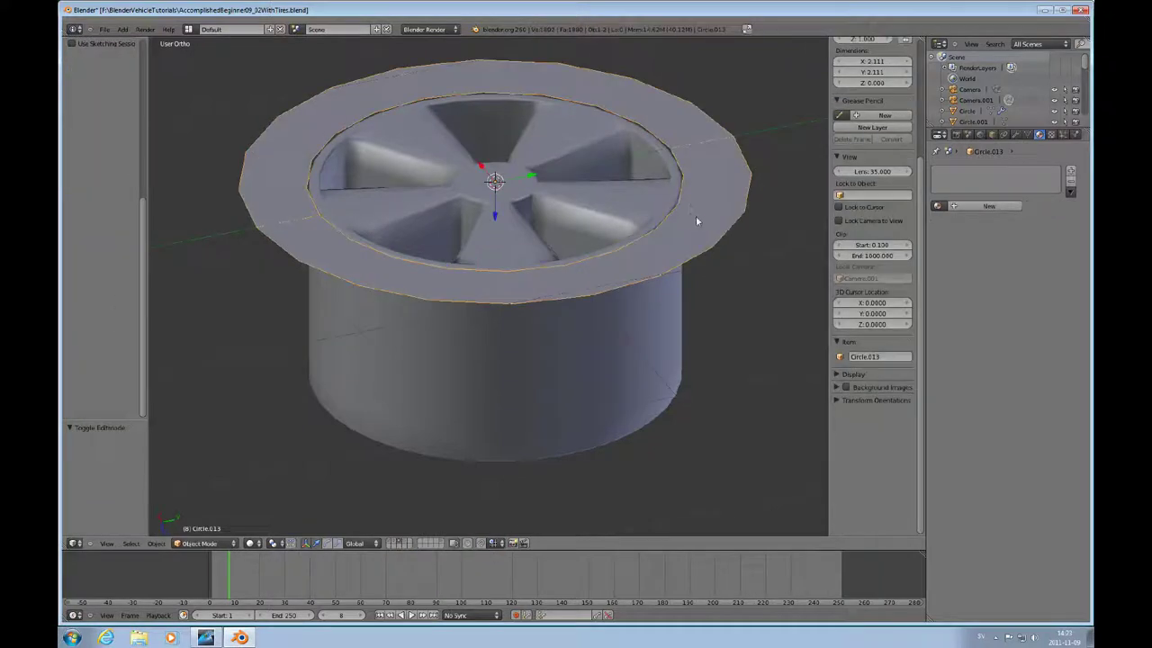
key(ctrl+Tab)
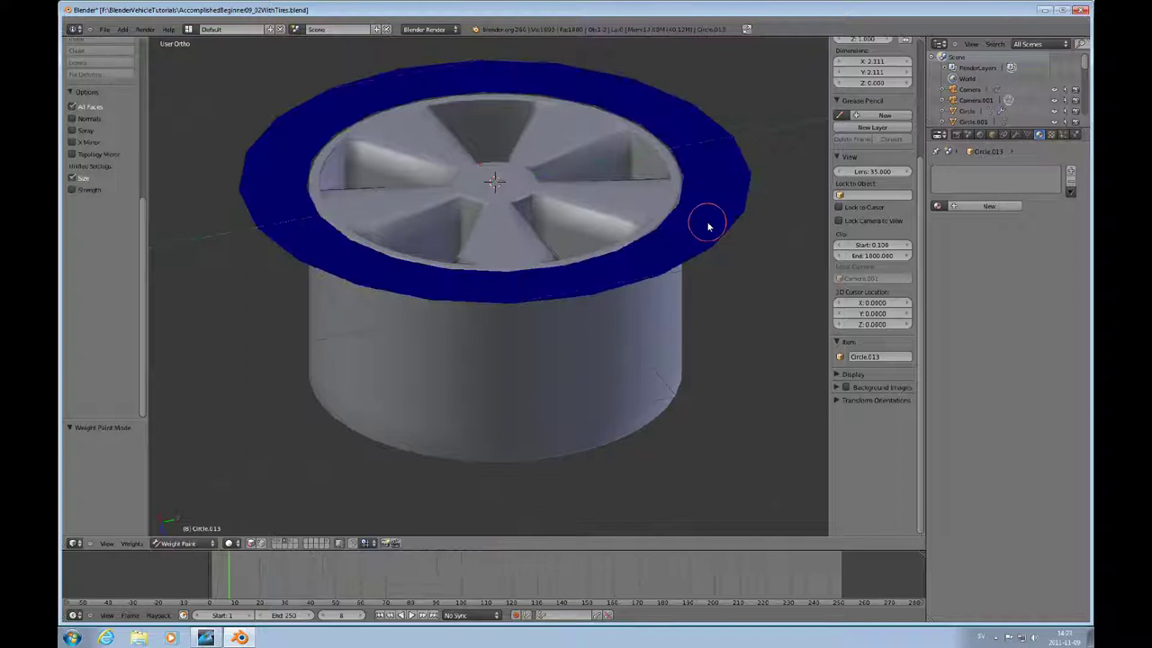
click(184, 543)
click(216, 500)
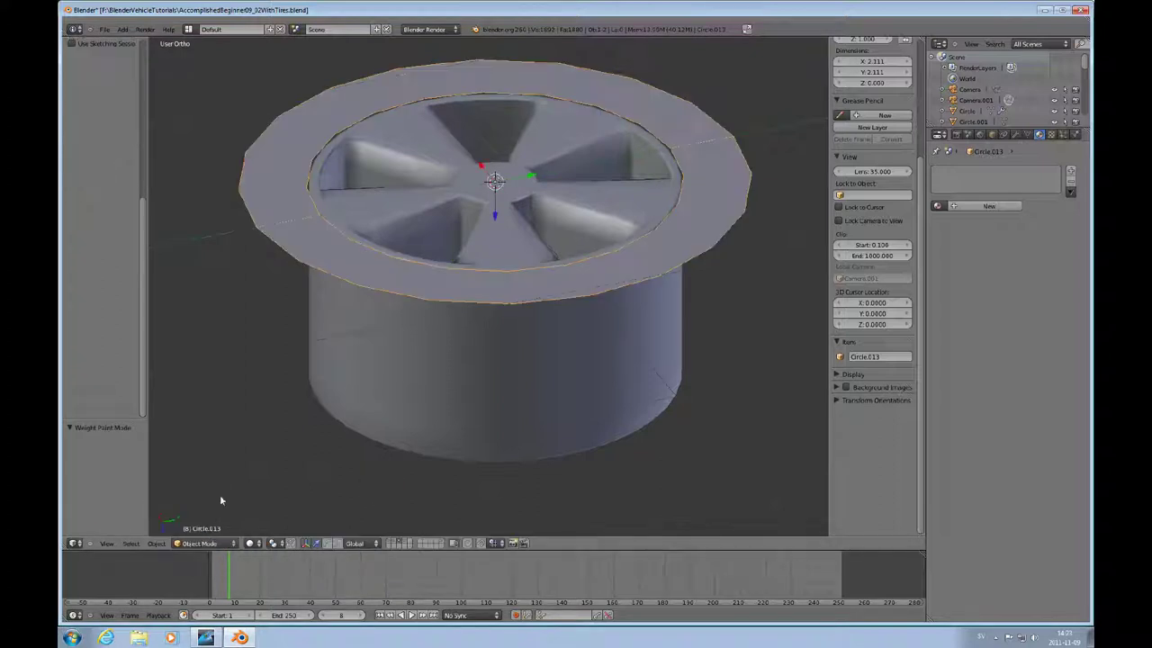
key(Tab)
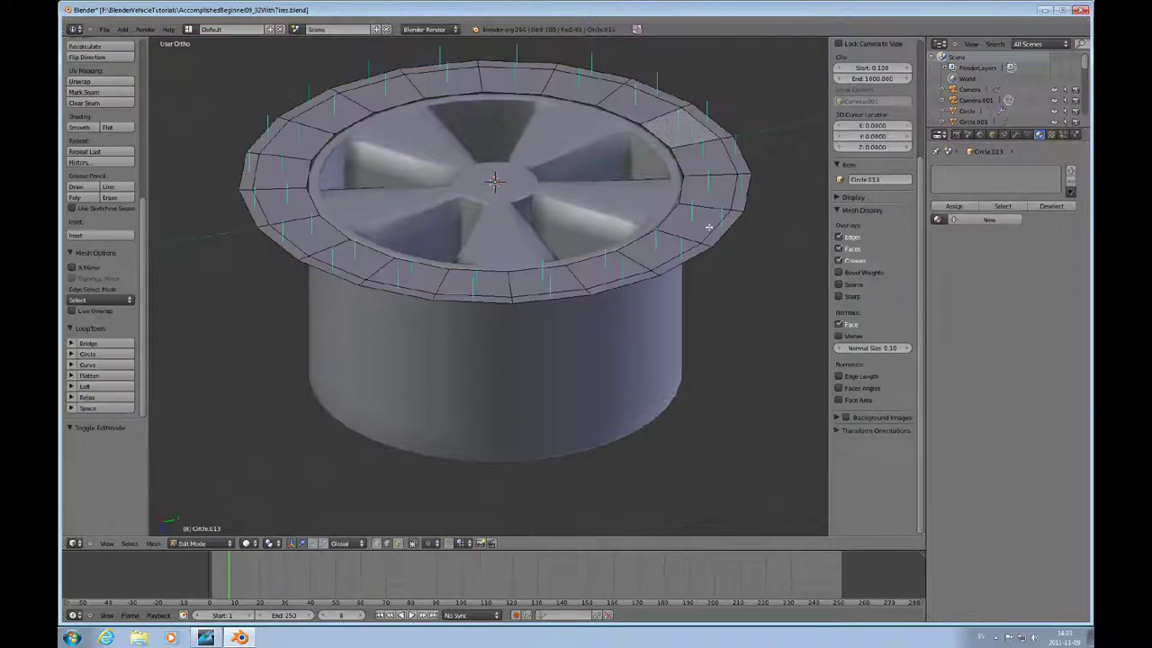
Select all the wheel's faces in face mode and switch to the front view
key(a)
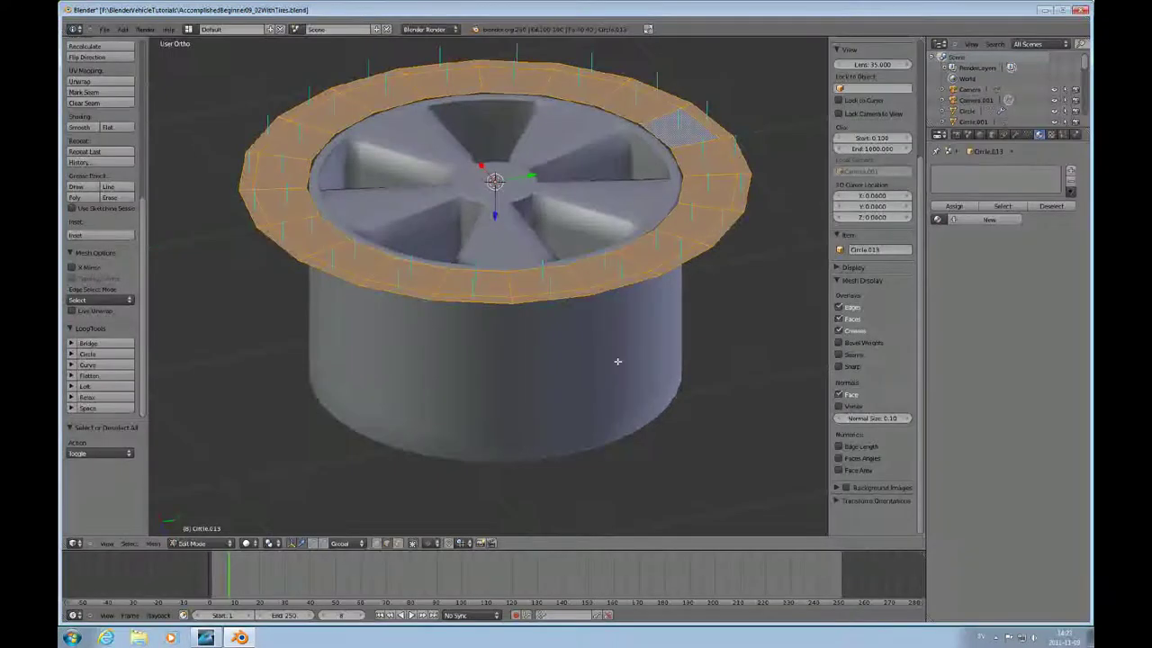
key(ctrl+Tab)
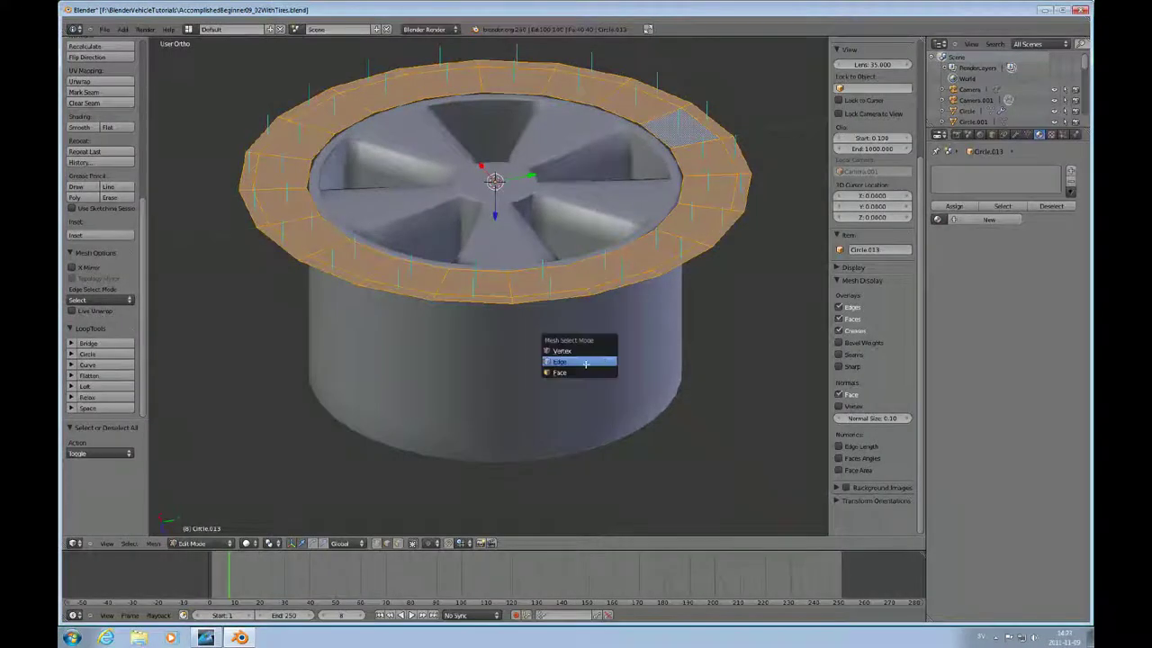
click(585, 373)
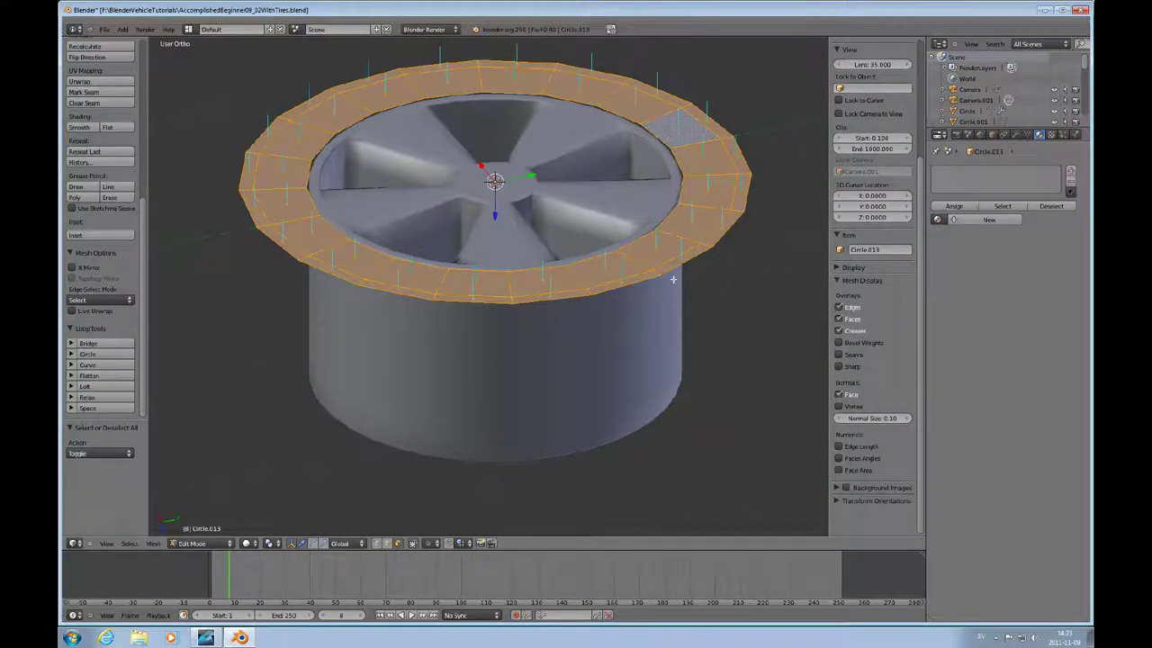
key(KP_7)
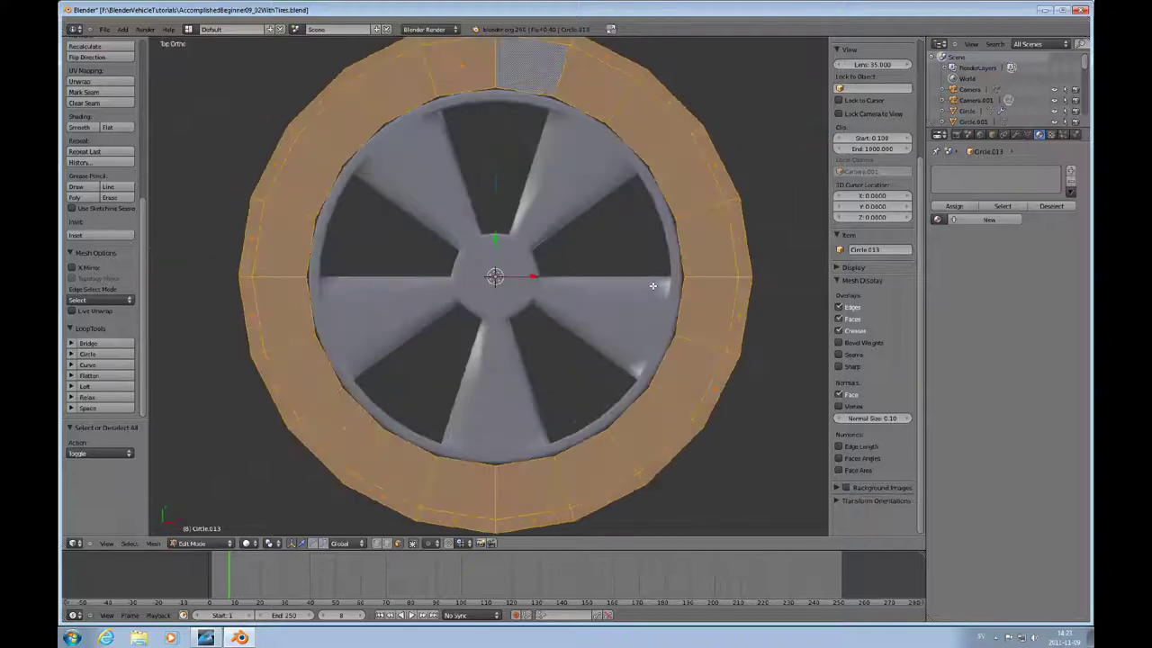
key(KP_1)
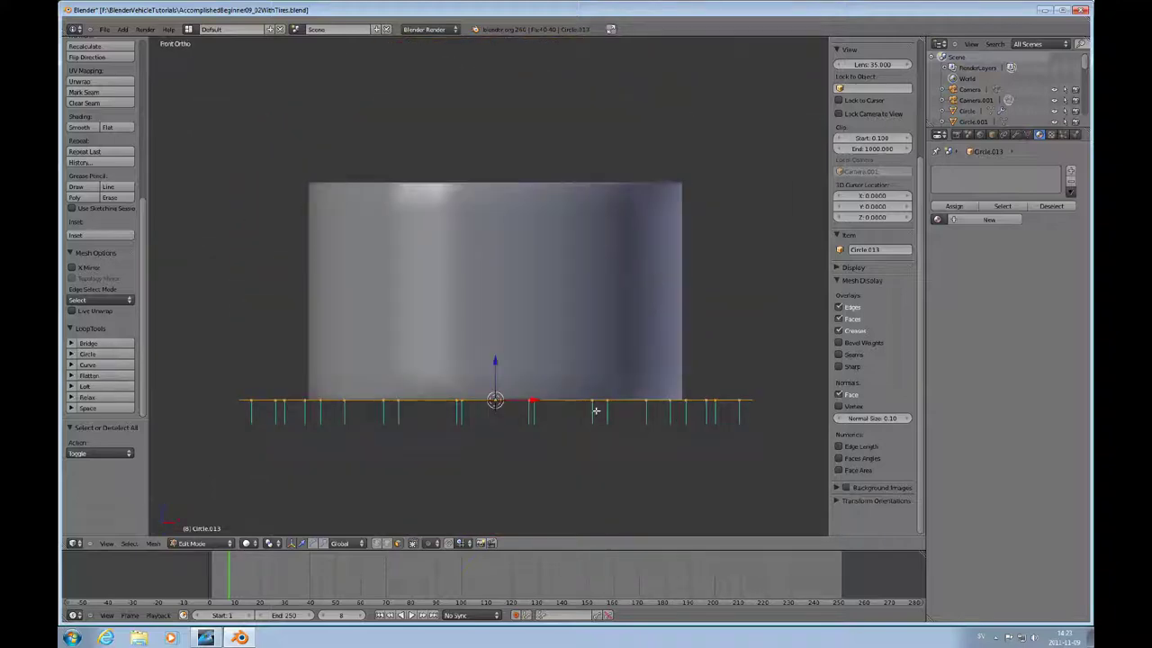
Extrude the faces upward along Z into a band about 0.857 high plus a 0.024 layer
key(e)
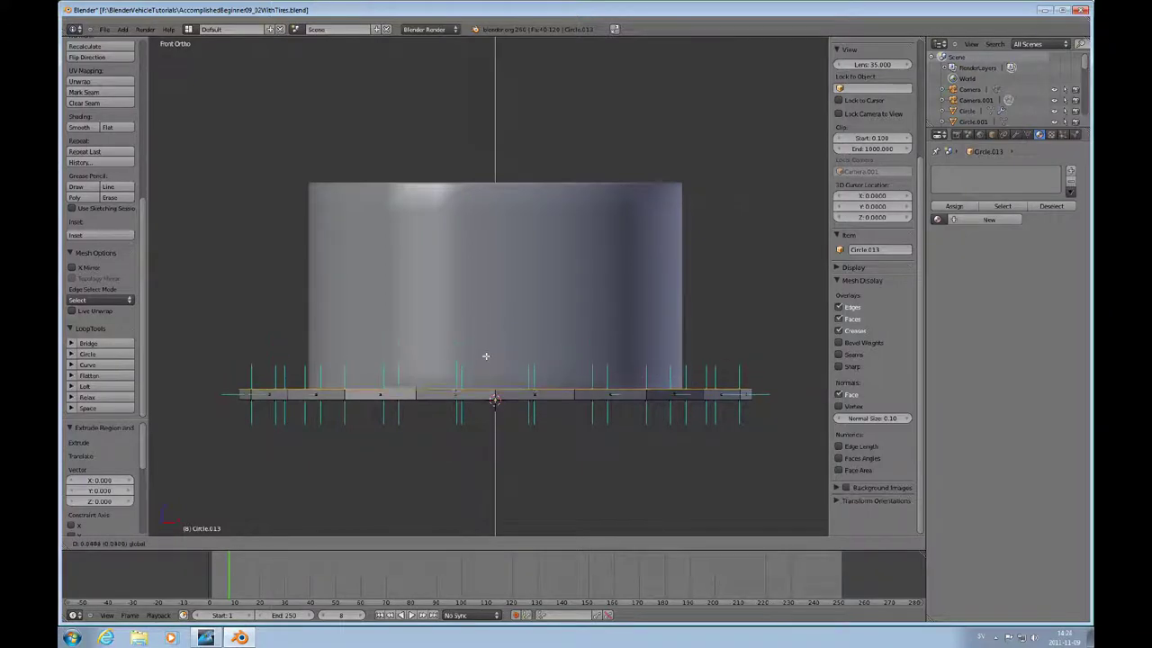
click(483, 360)
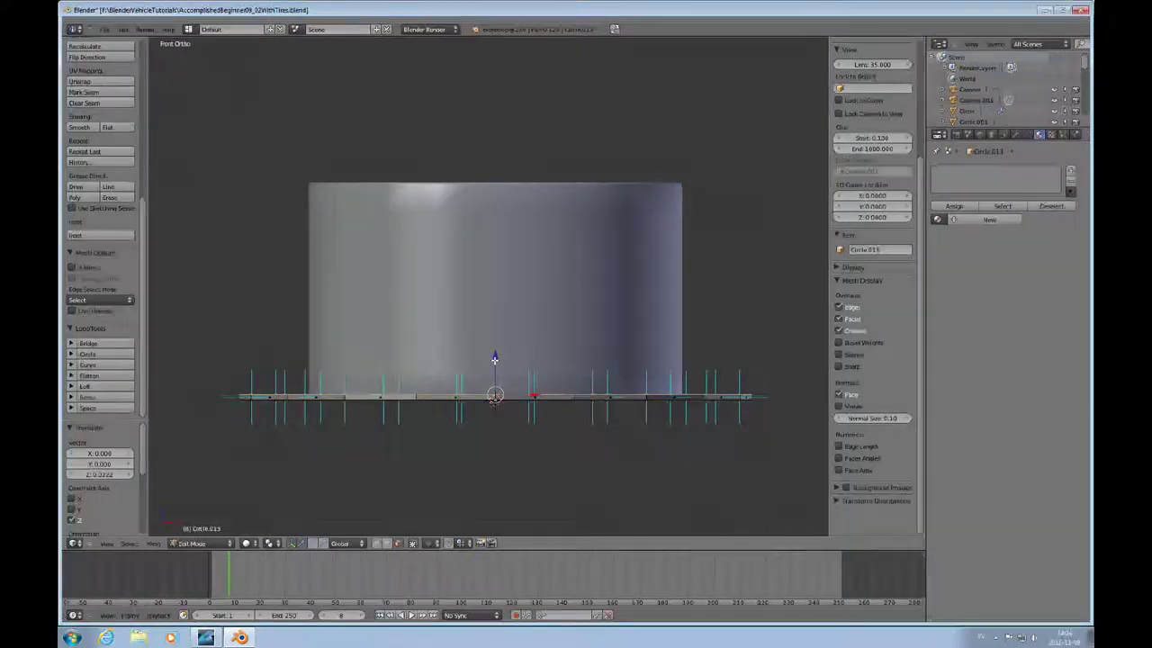
key(e)
key(z)
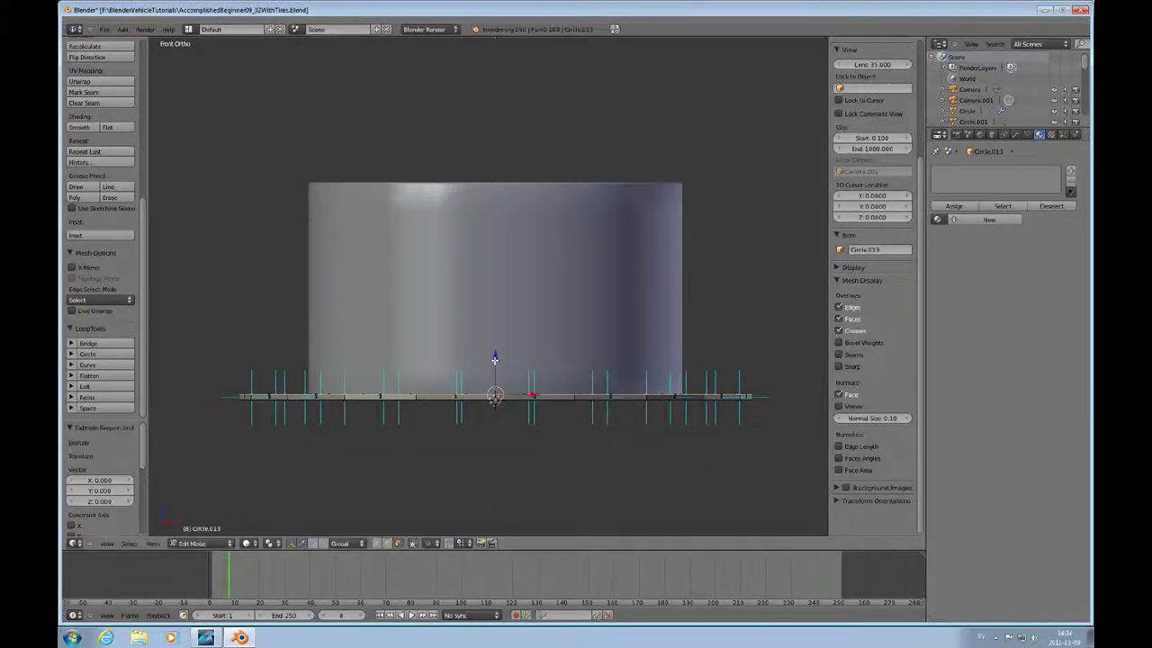
click(526, 152)
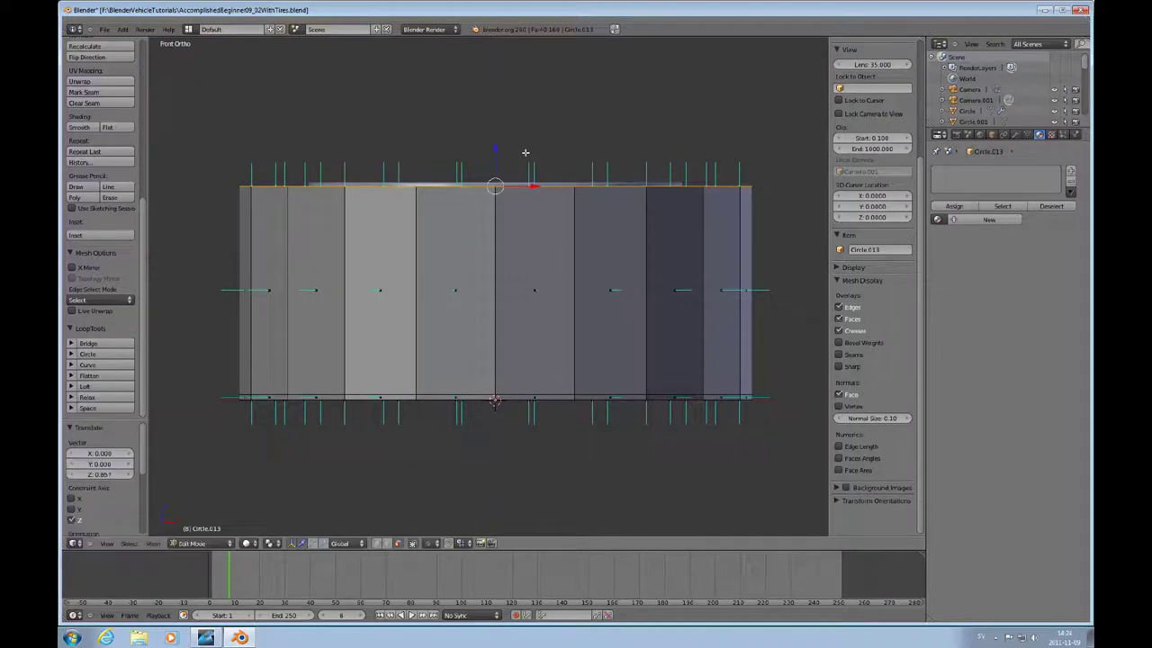
key(e)
key(z)
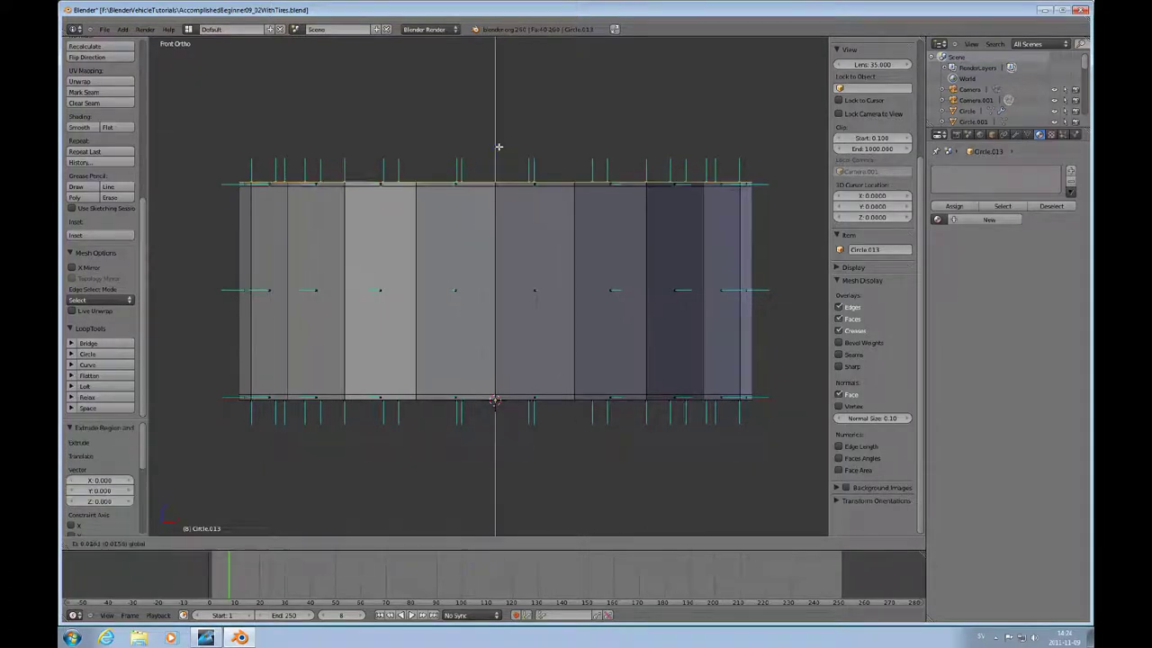
click(498, 146)
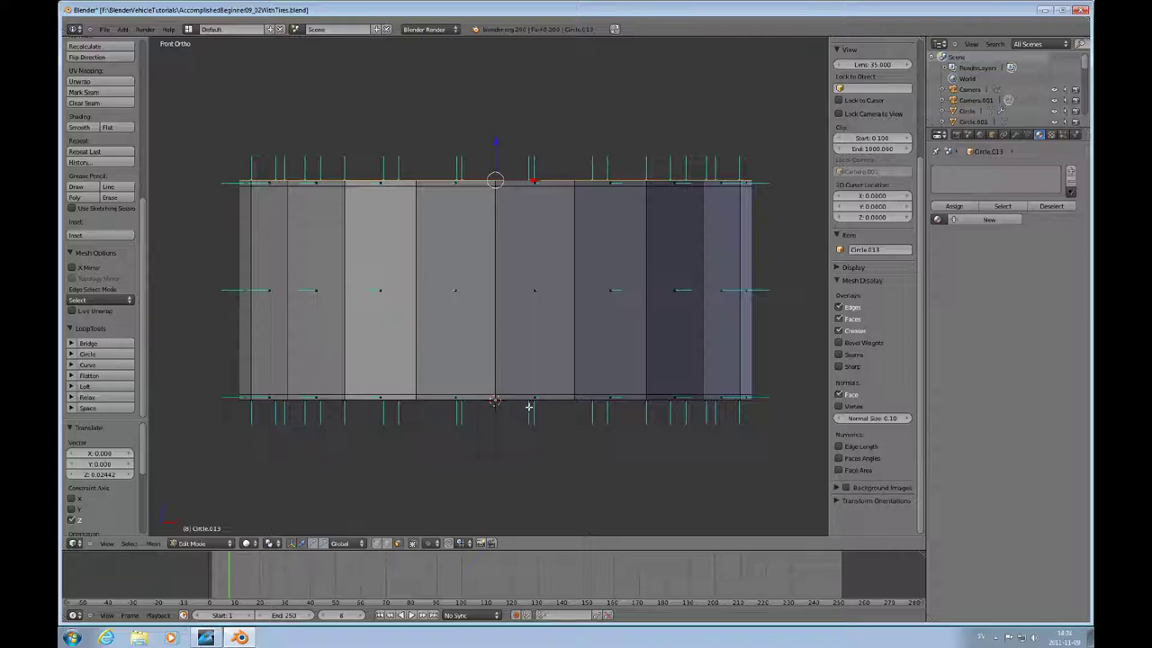
middle_drag(529, 407, 701, 335)
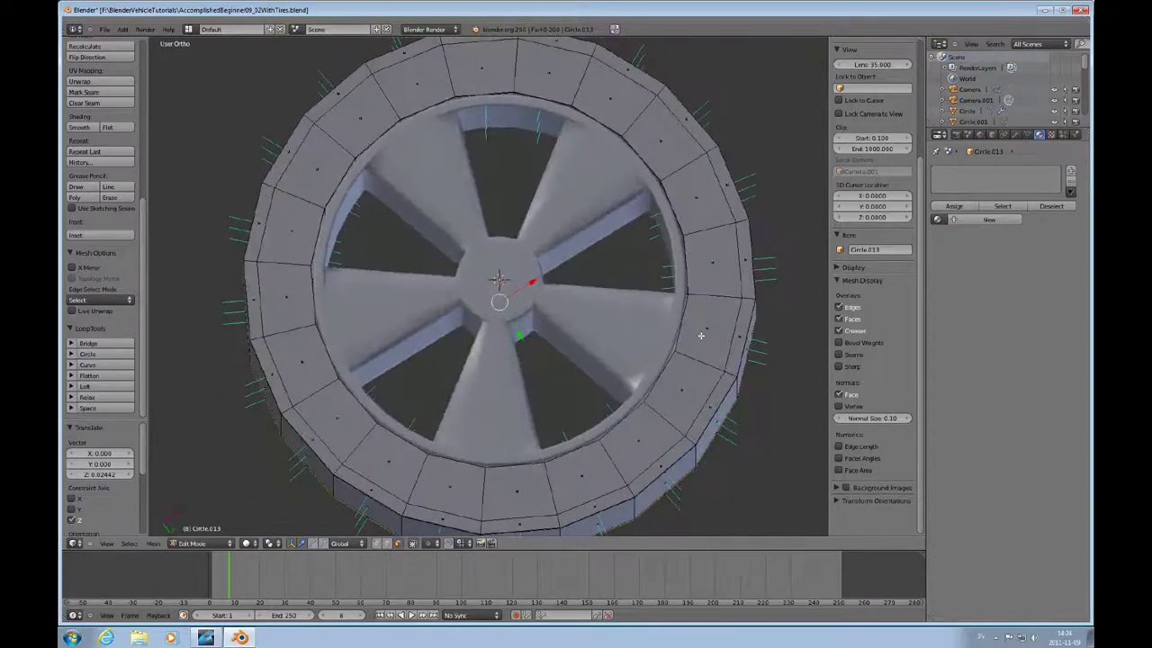
Select the ring of radial edges around the tyre's inner rim in edge mode
key(ctrl+Tab)
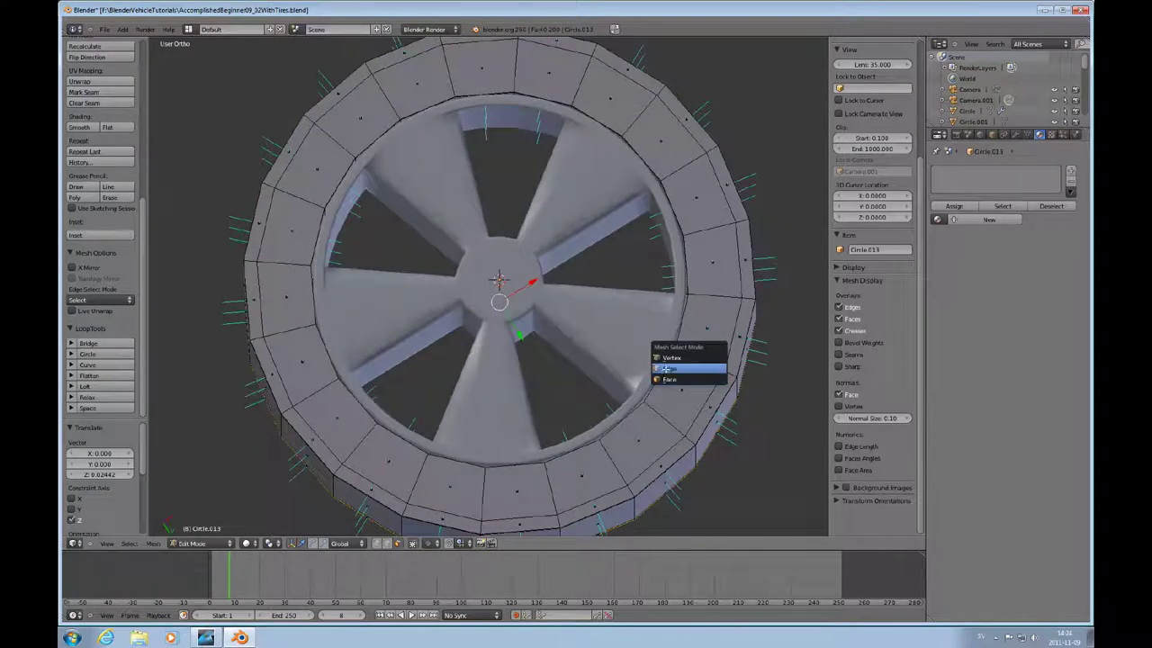
click(666, 379)
alt+right_click(690, 362)
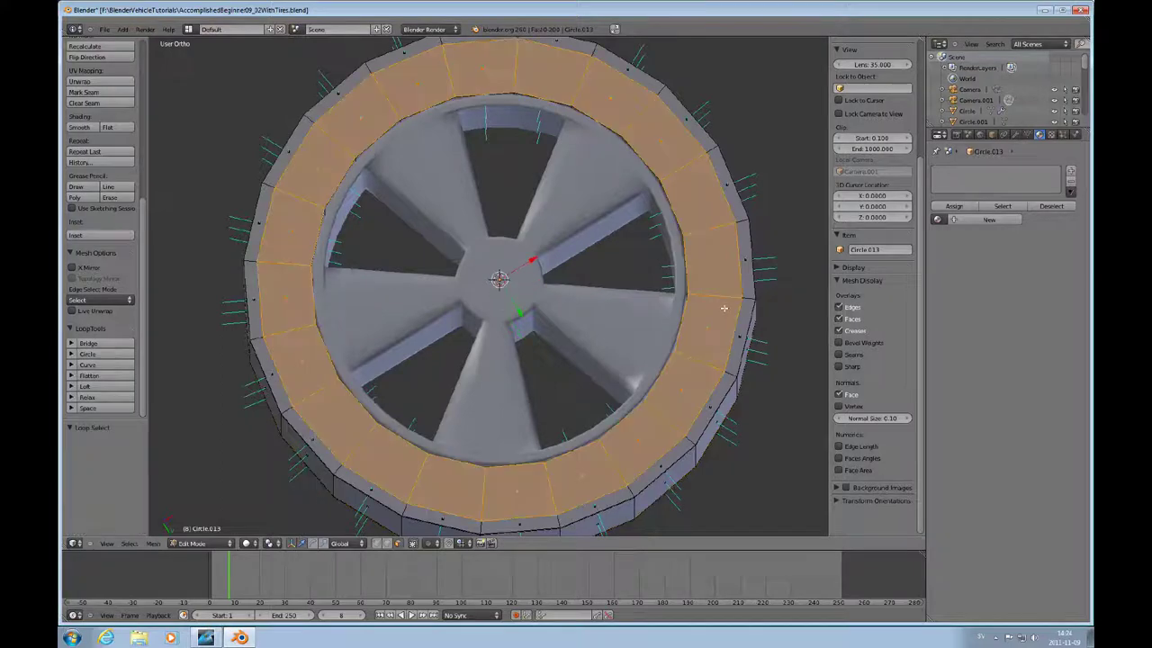
middle_drag(723, 309, 632, 348)
middle_drag(684, 245, 657, 319)
key(ctrl+Tab)
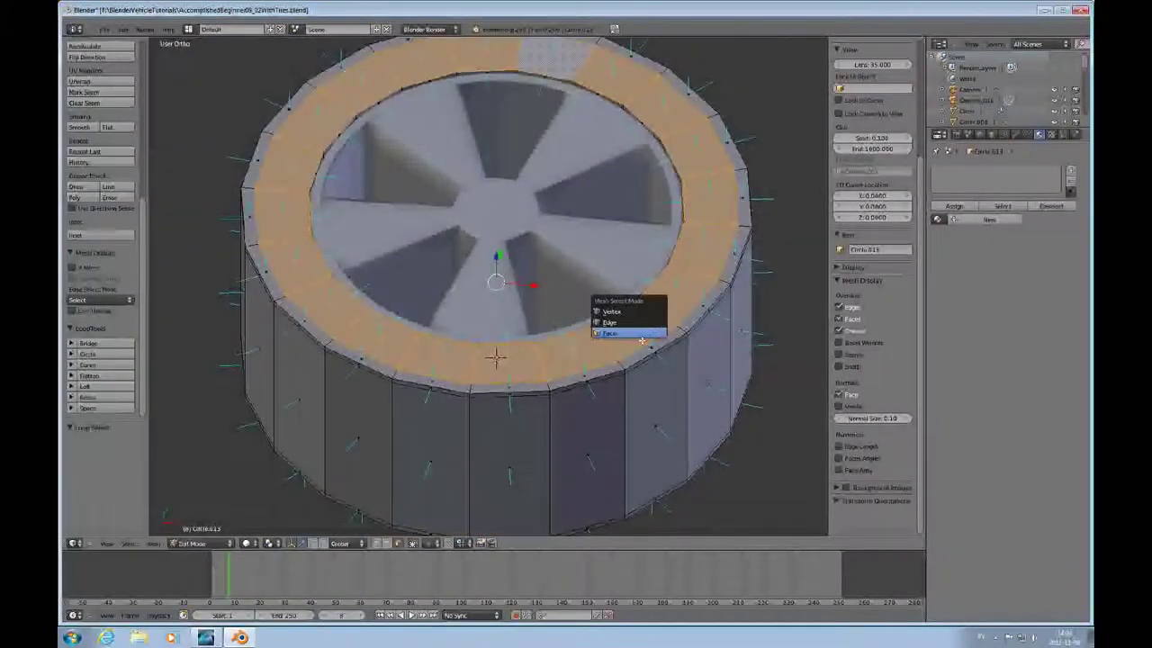
click(648, 329)
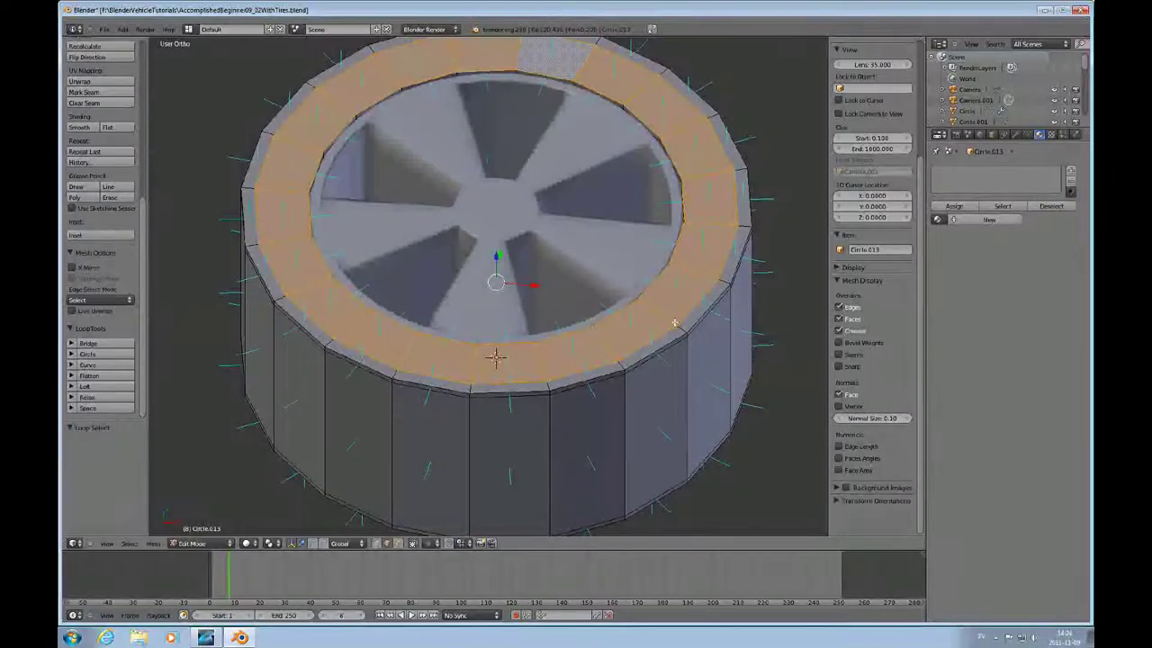
key(ctrl+Tab)
click(686, 316)
ctrl+alt+right_click(647, 289)
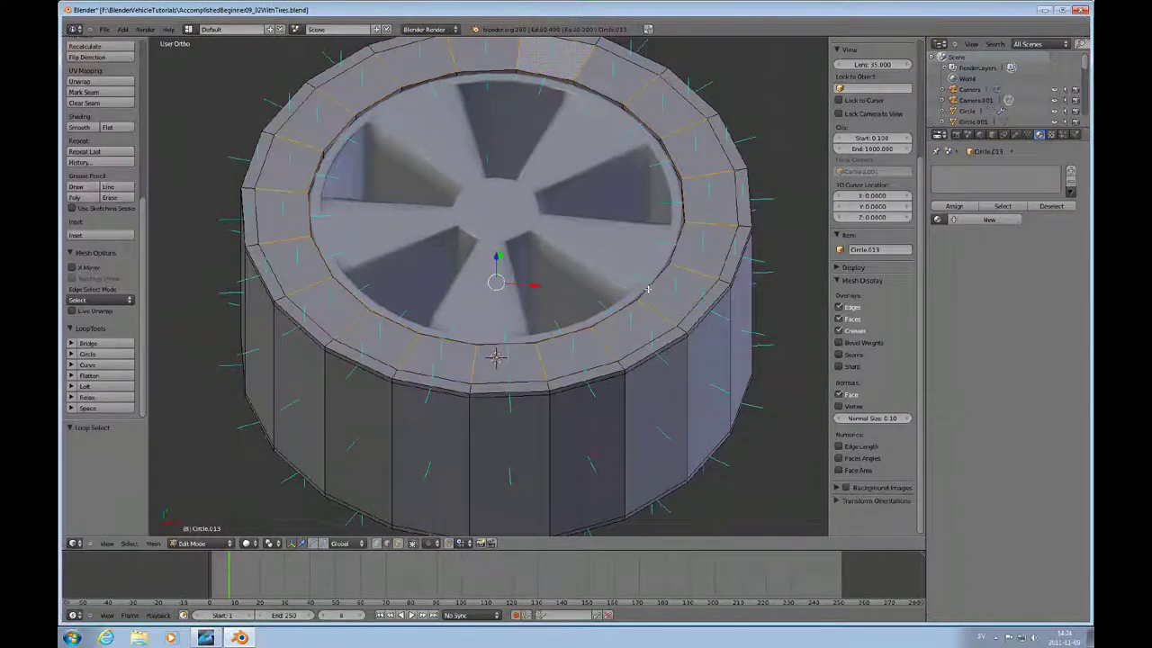
middle_drag(650, 359, 596, 263)
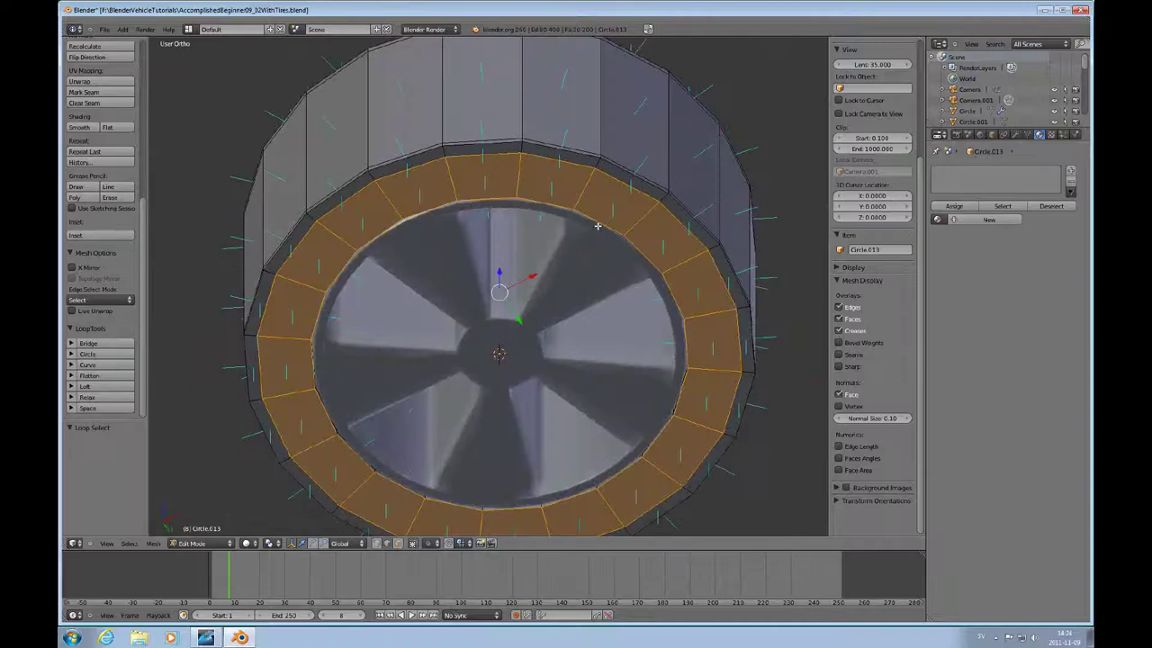
key(ctrl+Tab)
ctrl+alt+right_click(631, 211)
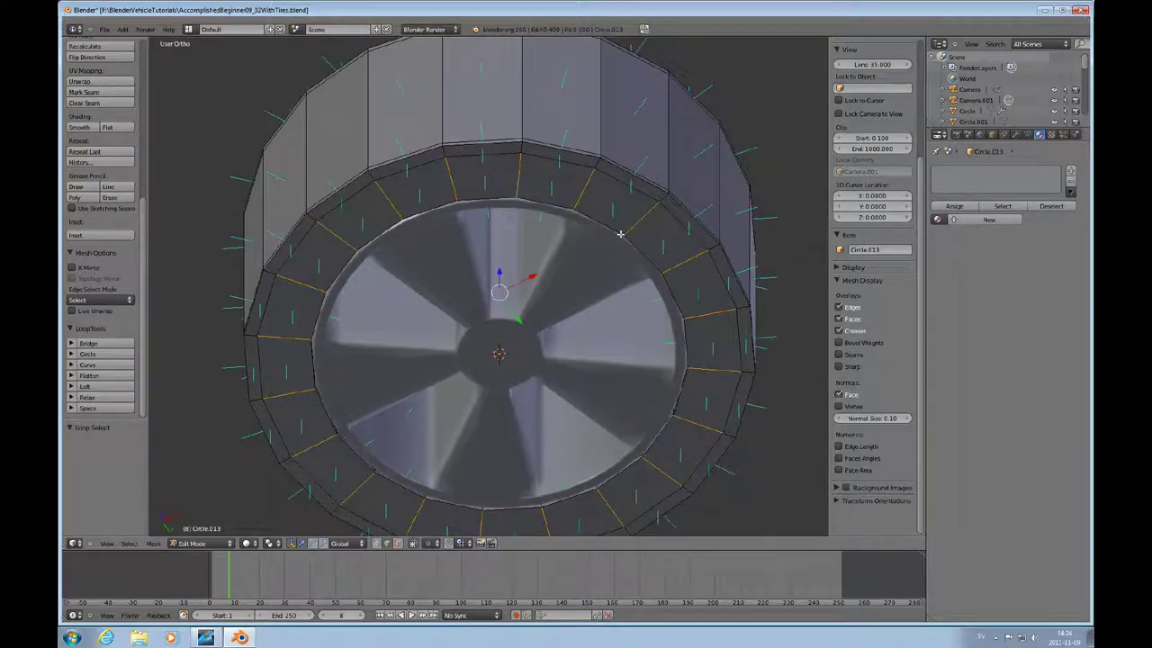
Subdivide the radial edges with 3 cuts and smoothness 2.000
key(w)
click(620, 234)
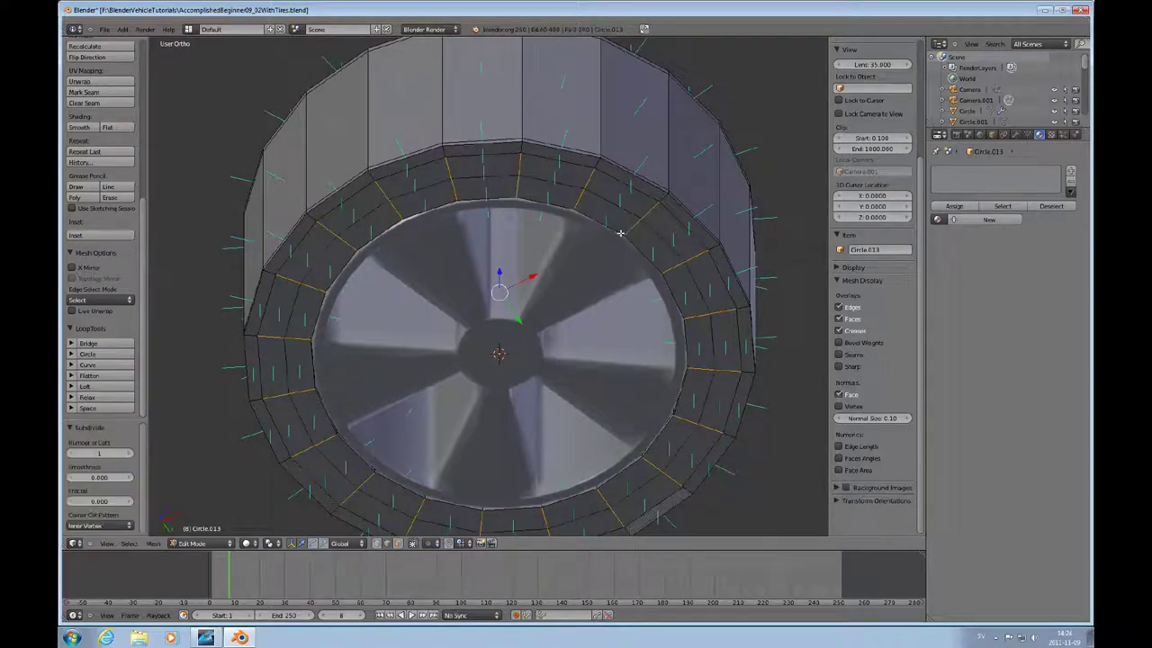
click(127, 454)
click(127, 453)
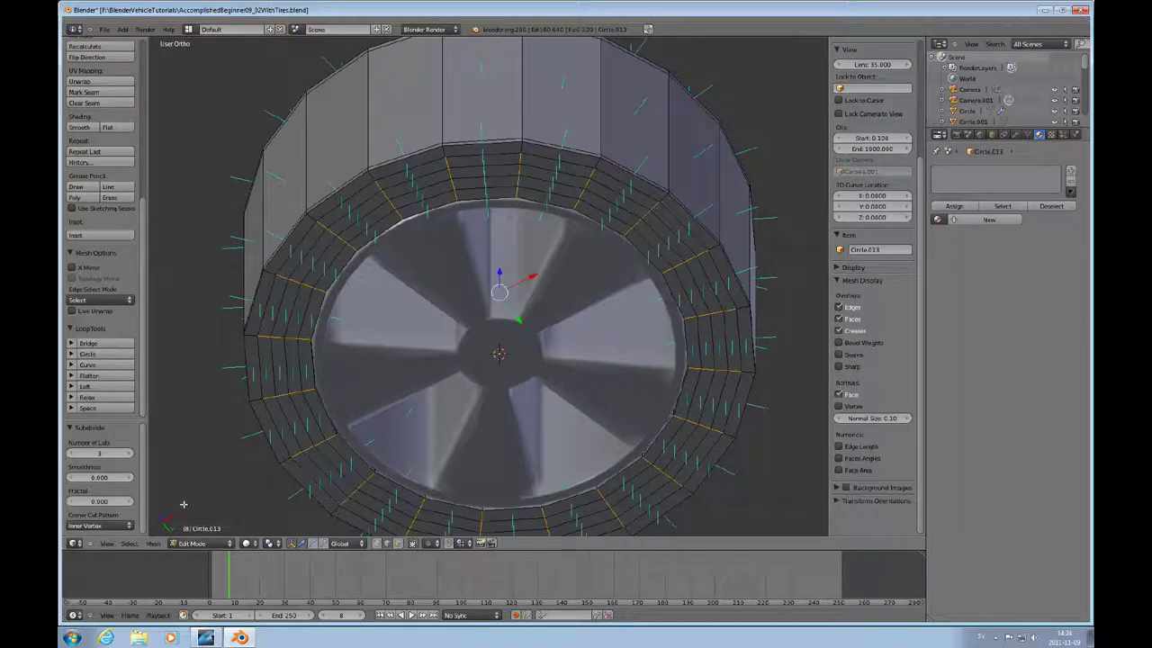
click(108, 477)
text(1)
key(Return)
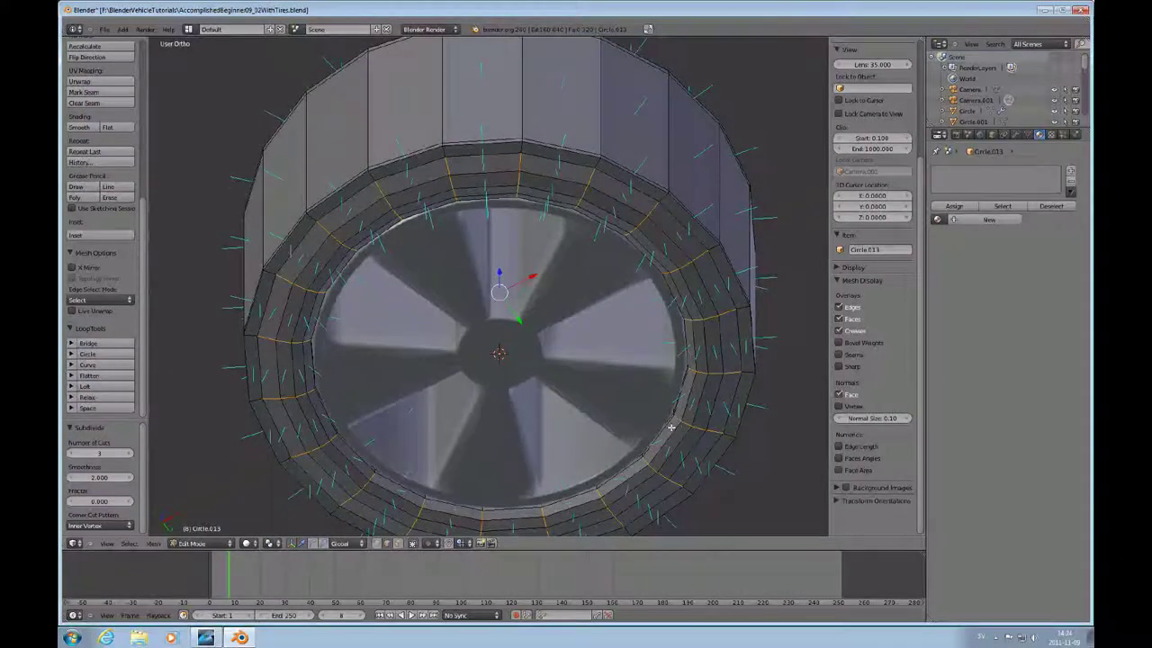
middle_drag(671, 427, 670, 306)
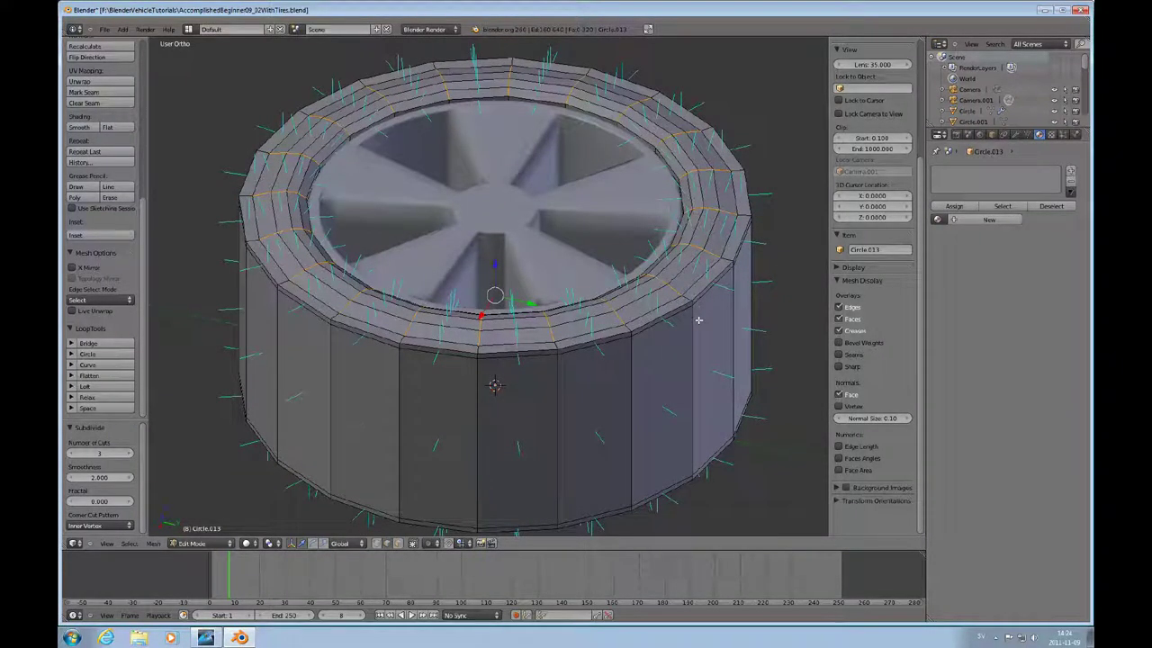
Deselect everything and bring the wheel to an oblique side view
key(a)
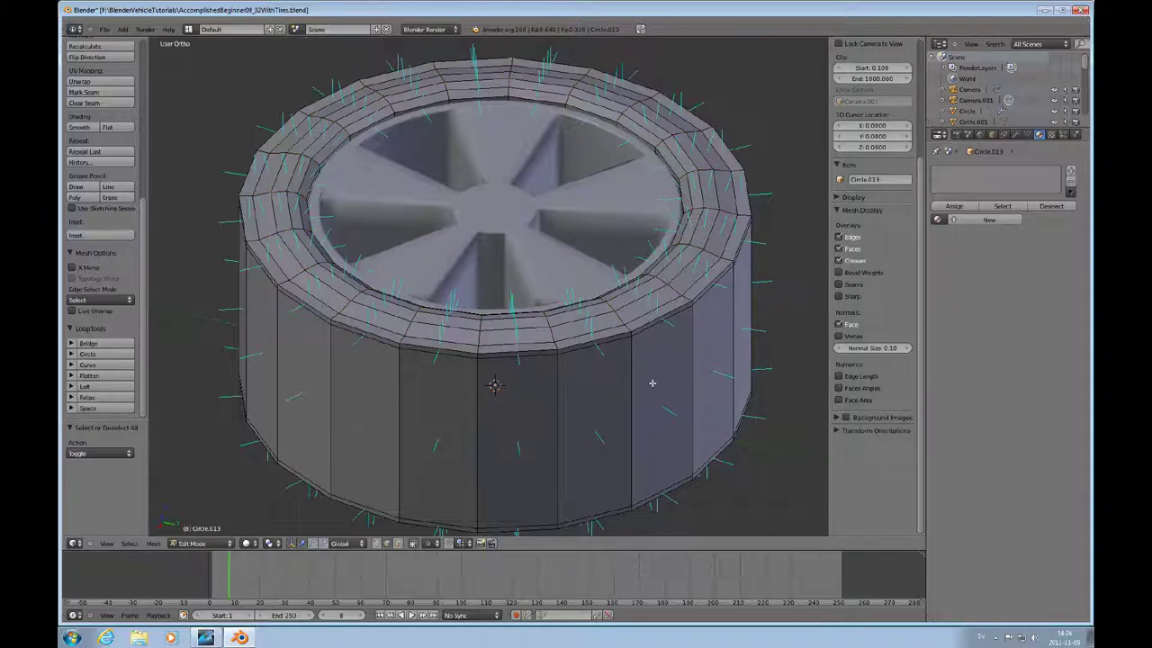
middle_drag(647, 380, 564, 251)
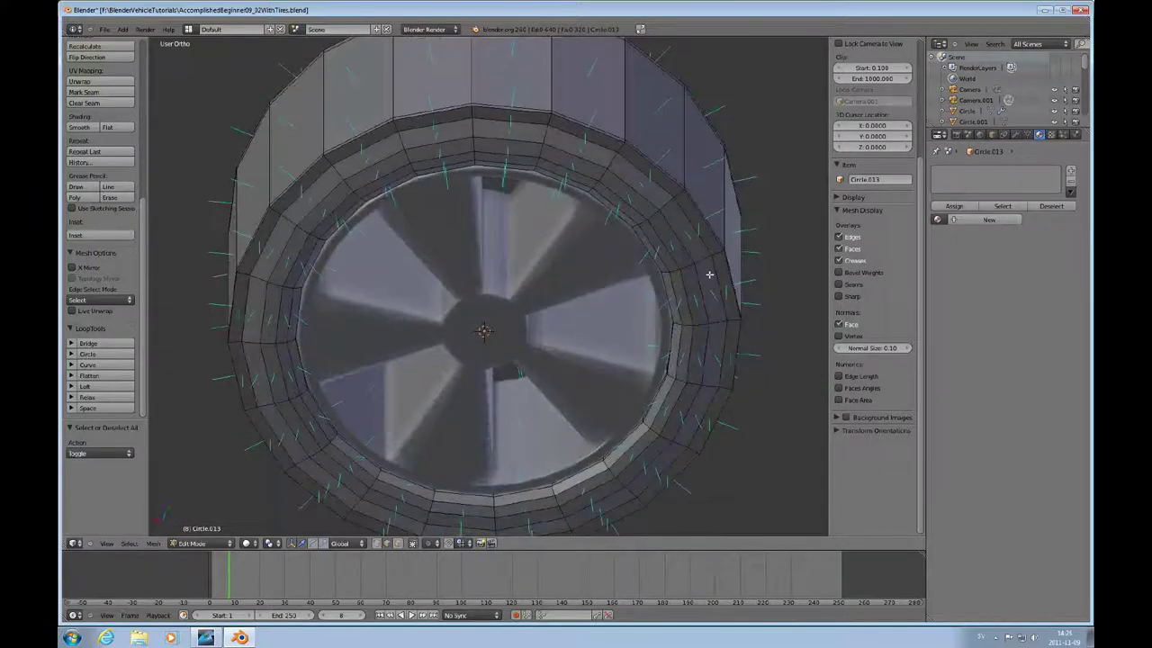
middle_drag(710, 274, 614, 301)
scroll(614, 301, up, 2)
scroll(616, 301, up, 3)
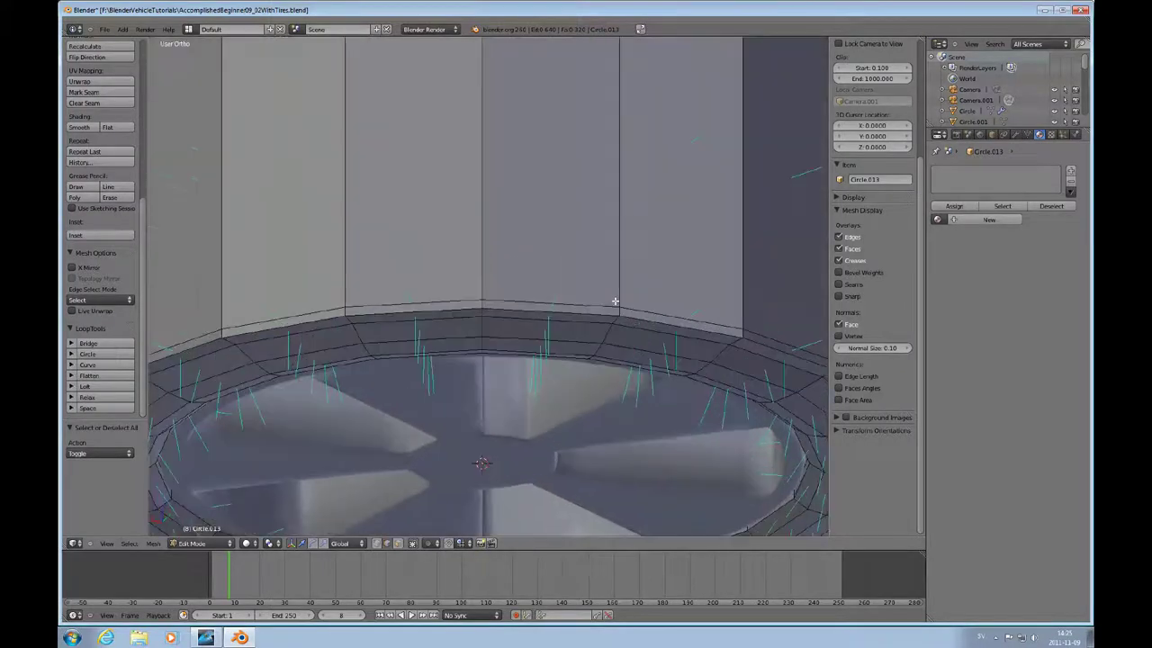
scroll(639, 293, down, 4)
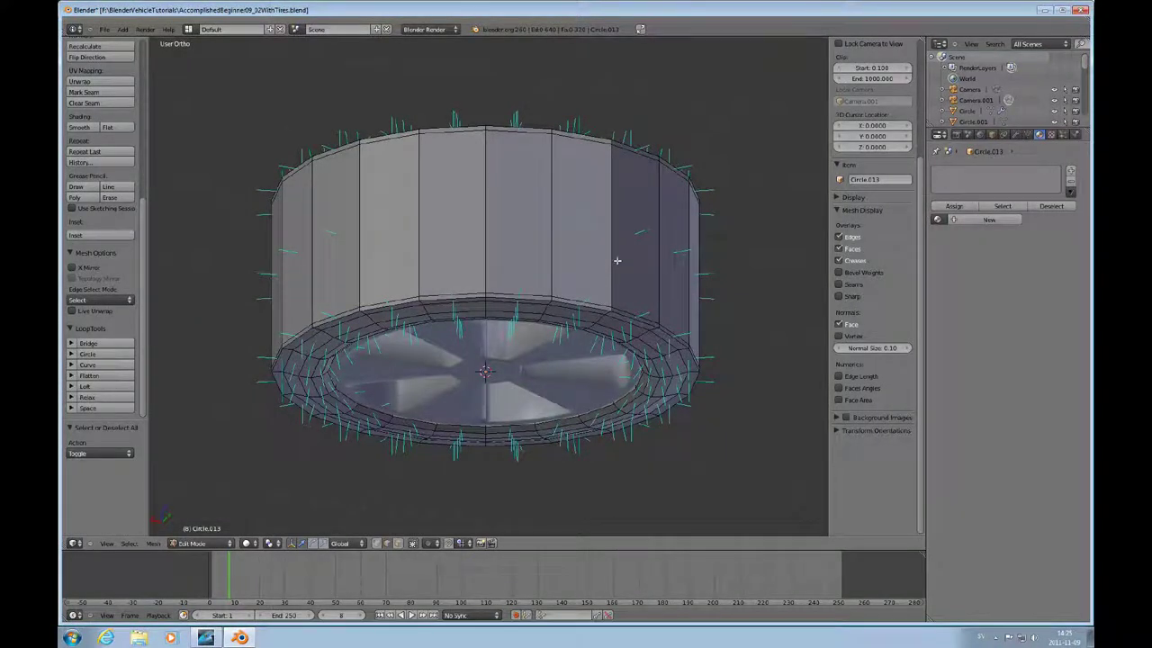
Add a horizontal loop cut around the tyre's side wall
key(ctrl+r)
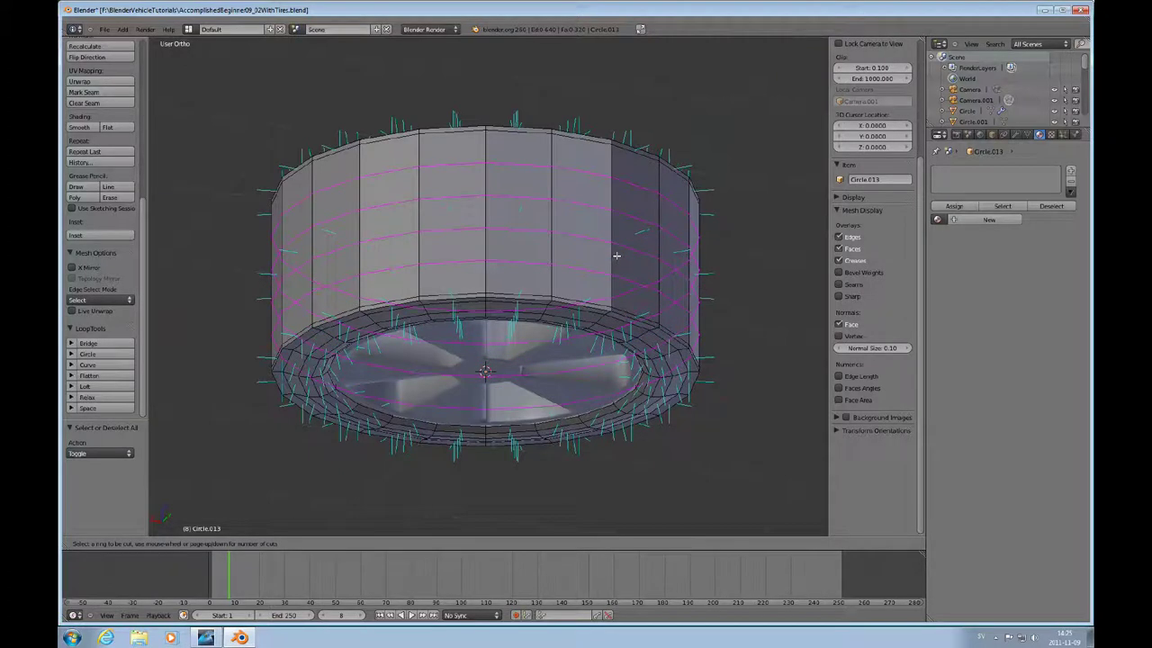
scroll(617, 256, up, 3)
click(552, 264)
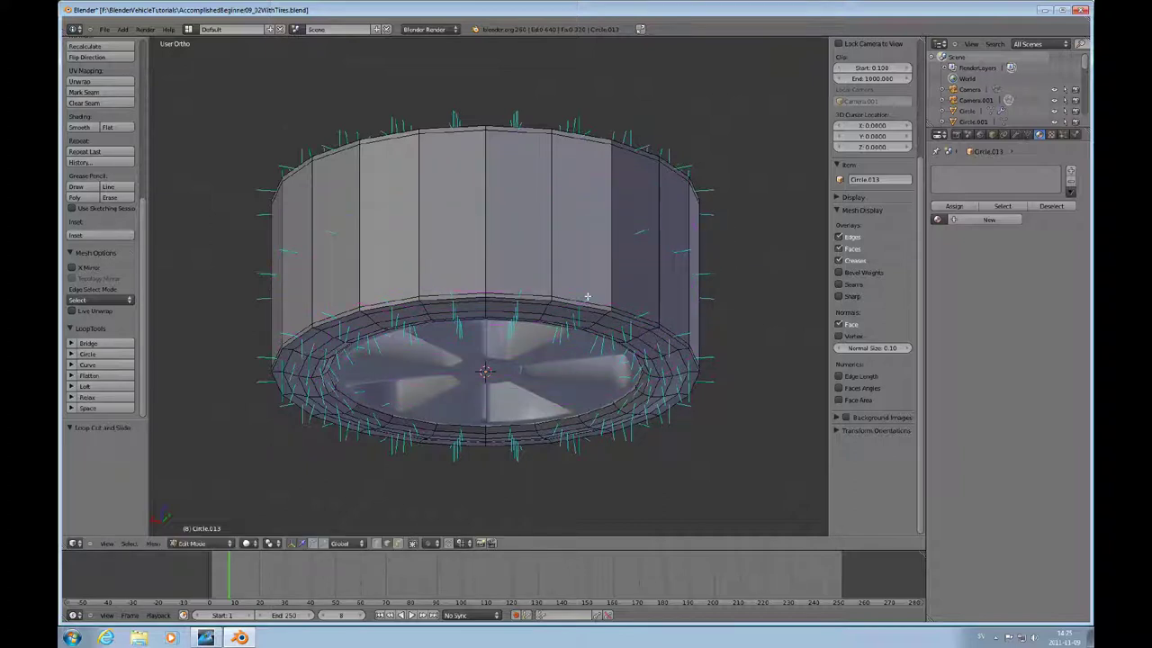
Select the tyre wall's vertical edges, dropping the top and bottom rim loops
key(ctrl+Tab)
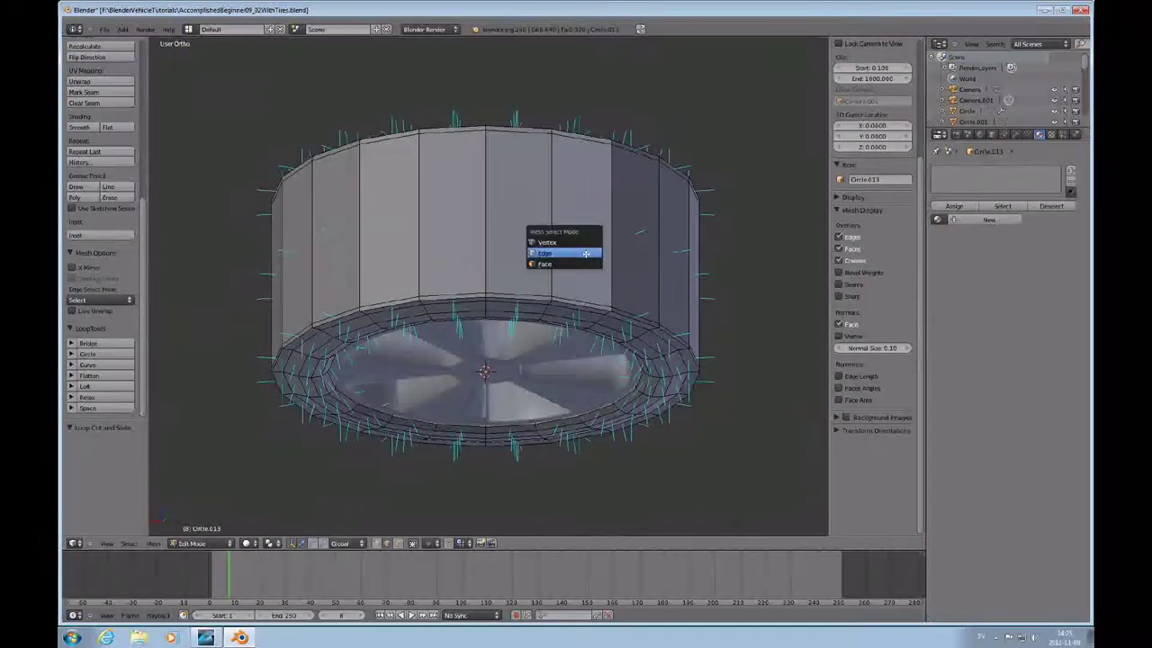
click(565, 252)
ctrl+alt+click(549, 240)
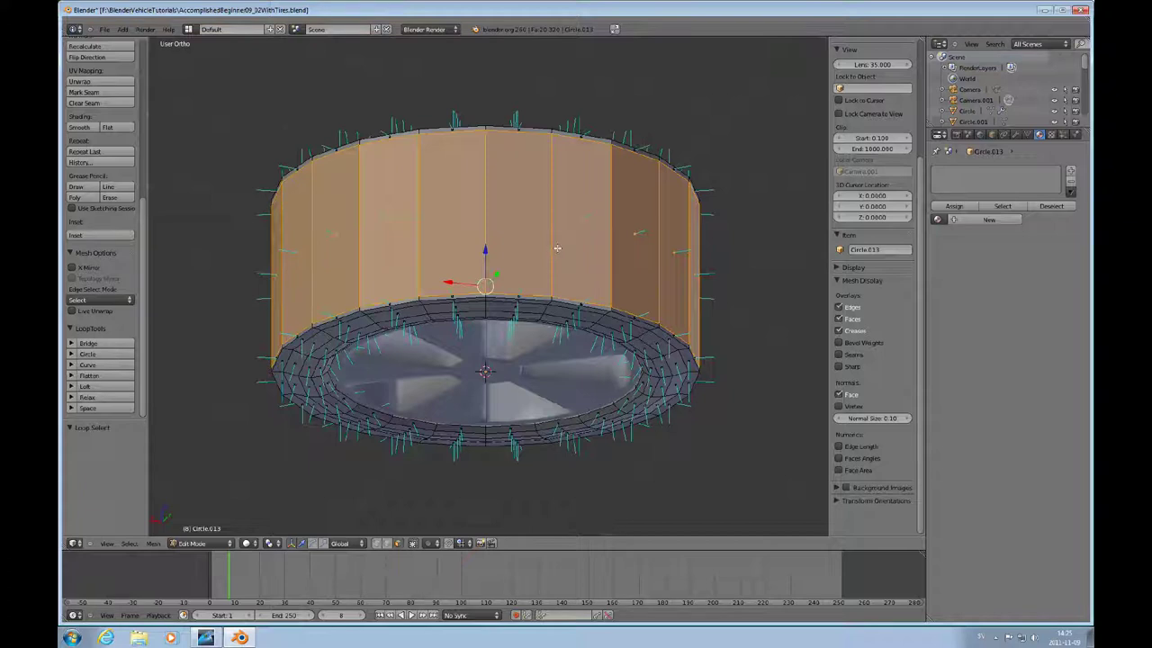
key(ctrl+Tab)
click(520, 250)
alt+shift+right_click(526, 297)
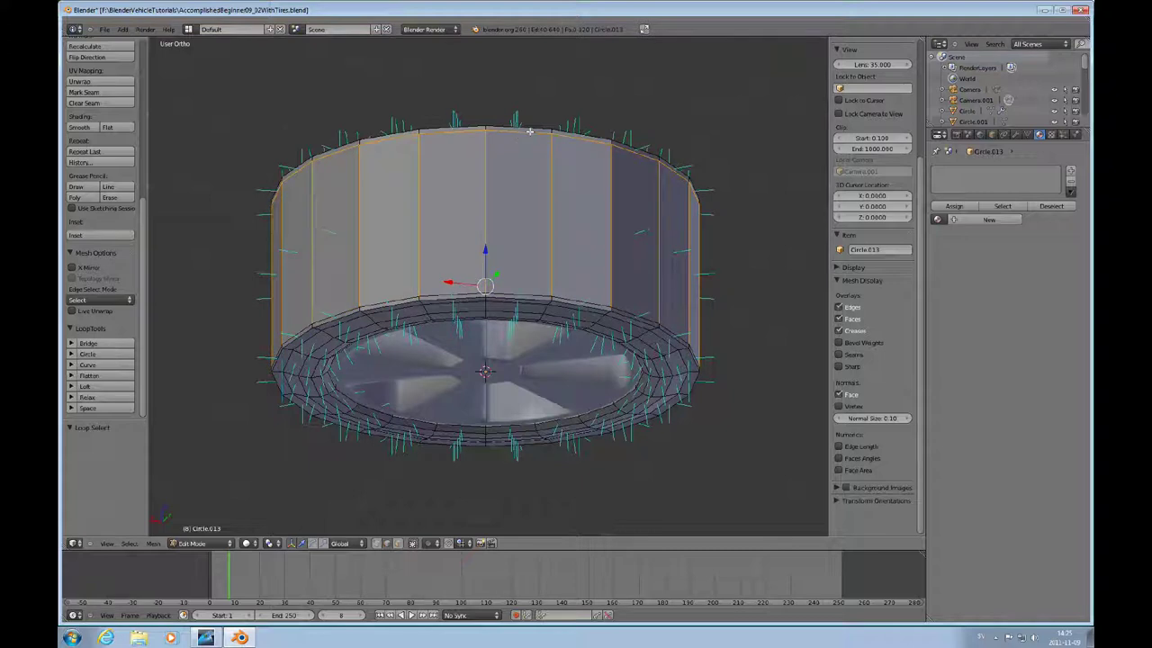
alt+shift+right_click(529, 130)
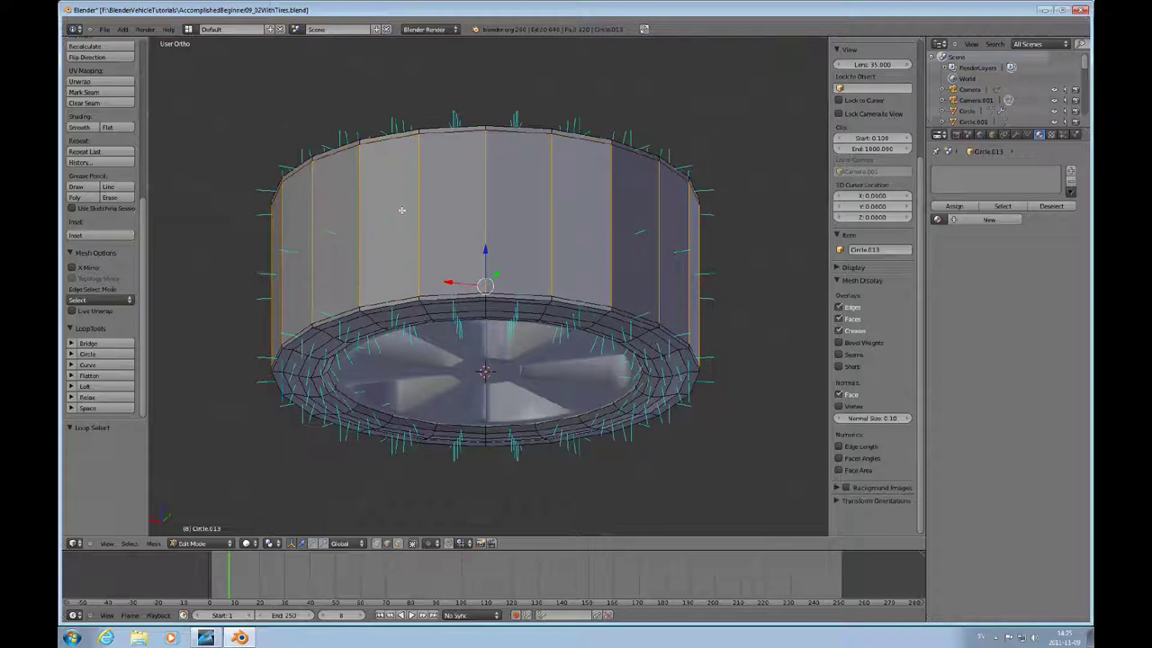
Subdivide the vertical wall edges with 5 cuts
key(w)
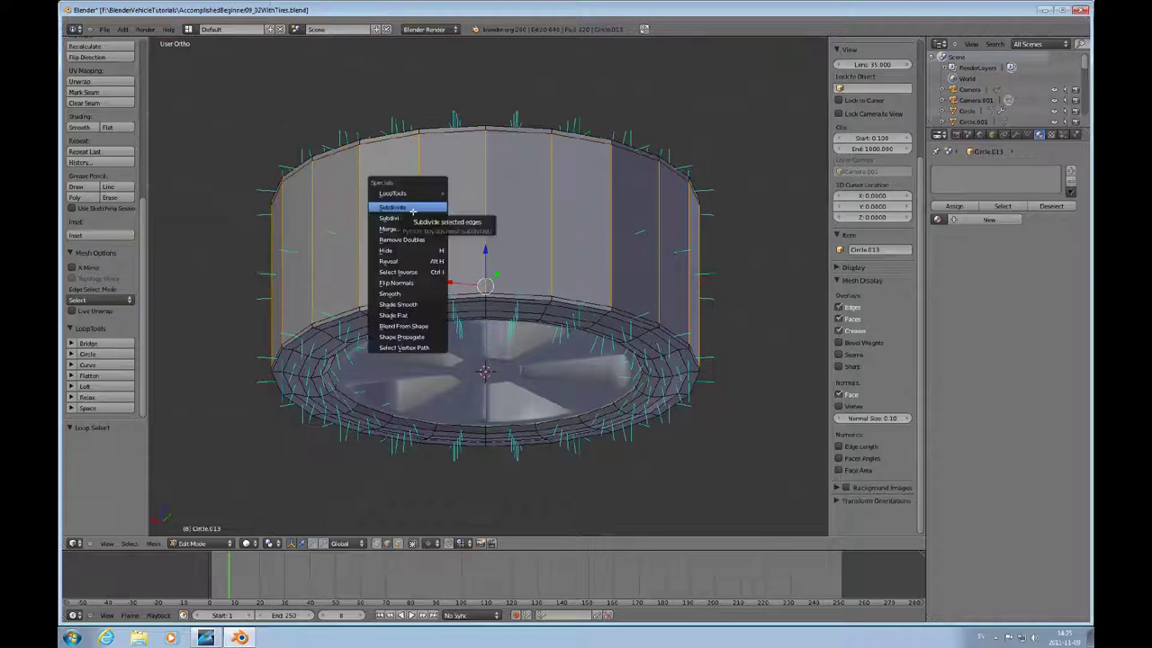
click(413, 209)
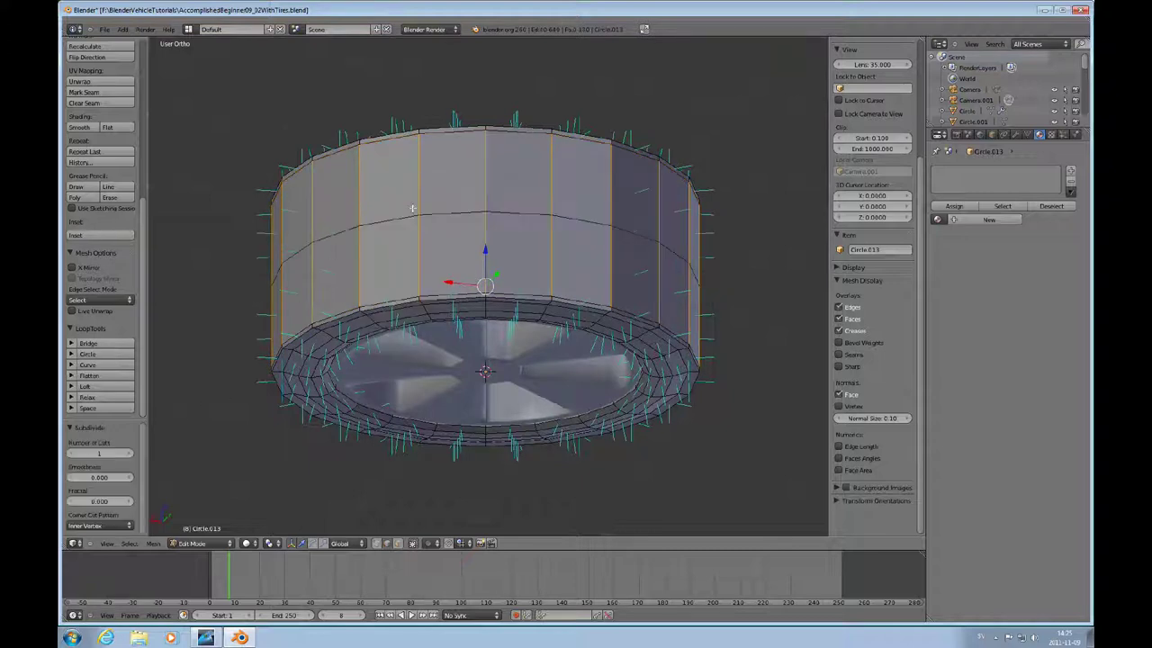
click(130, 452)
click(130, 453)
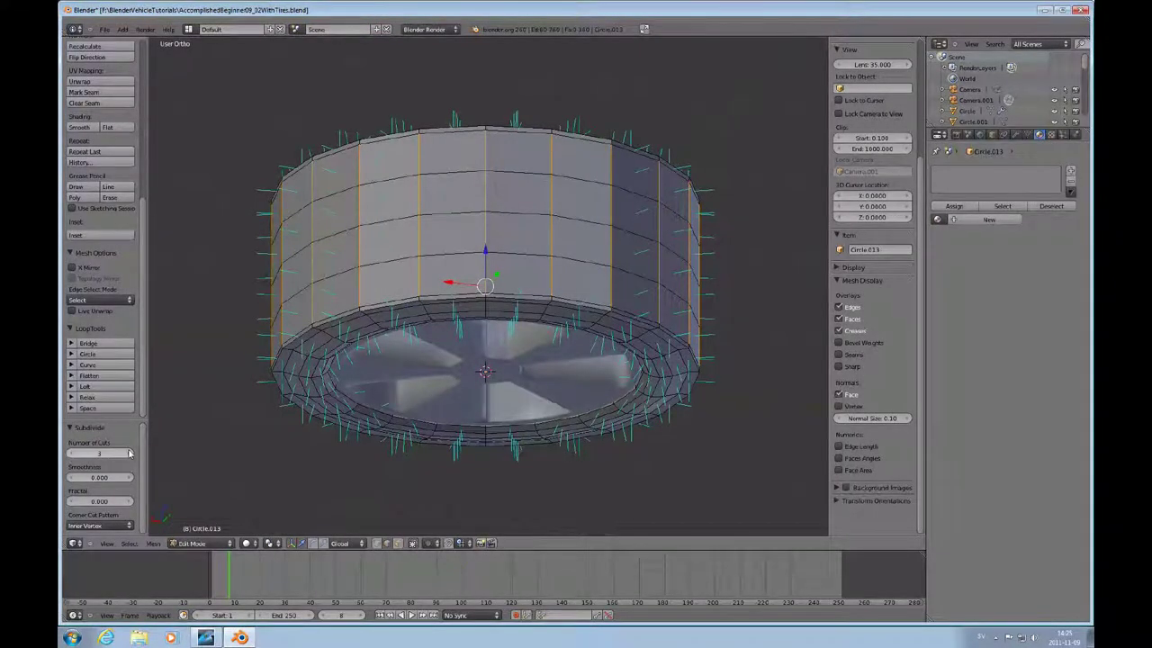
click(129, 453)
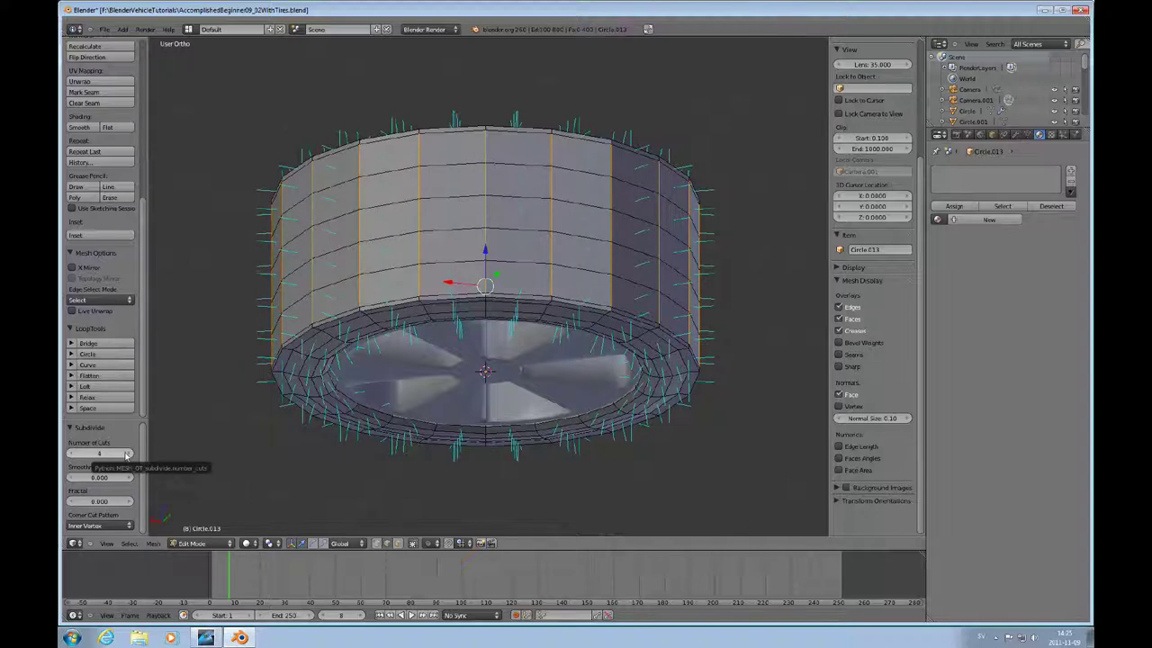
click(127, 455)
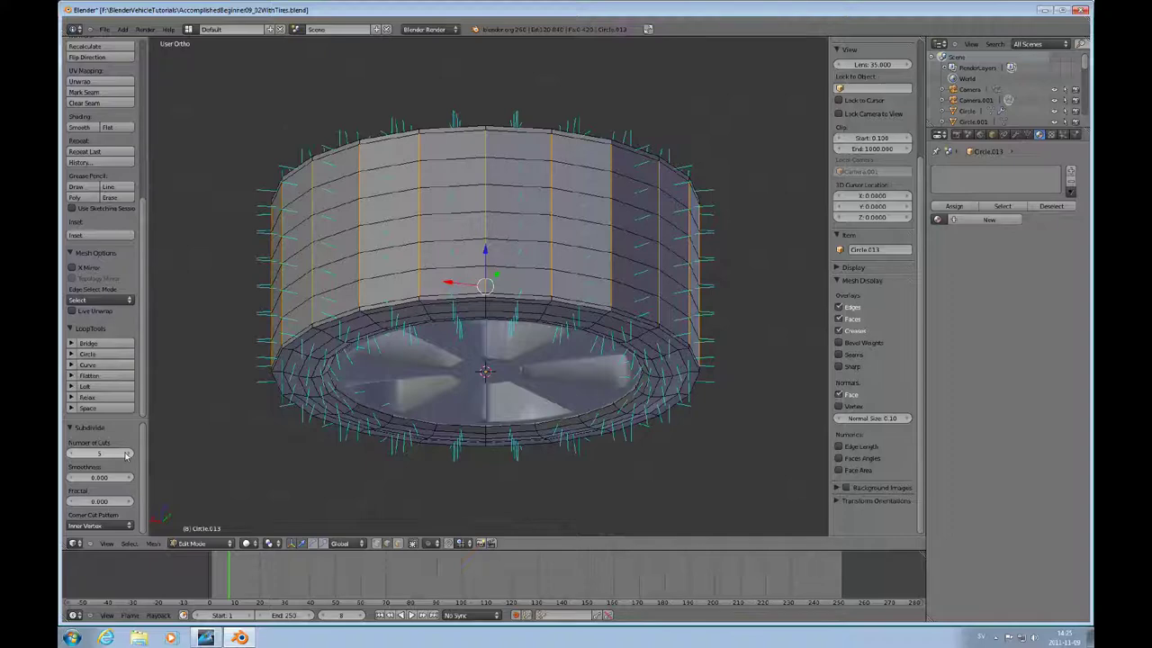
click(127, 455)
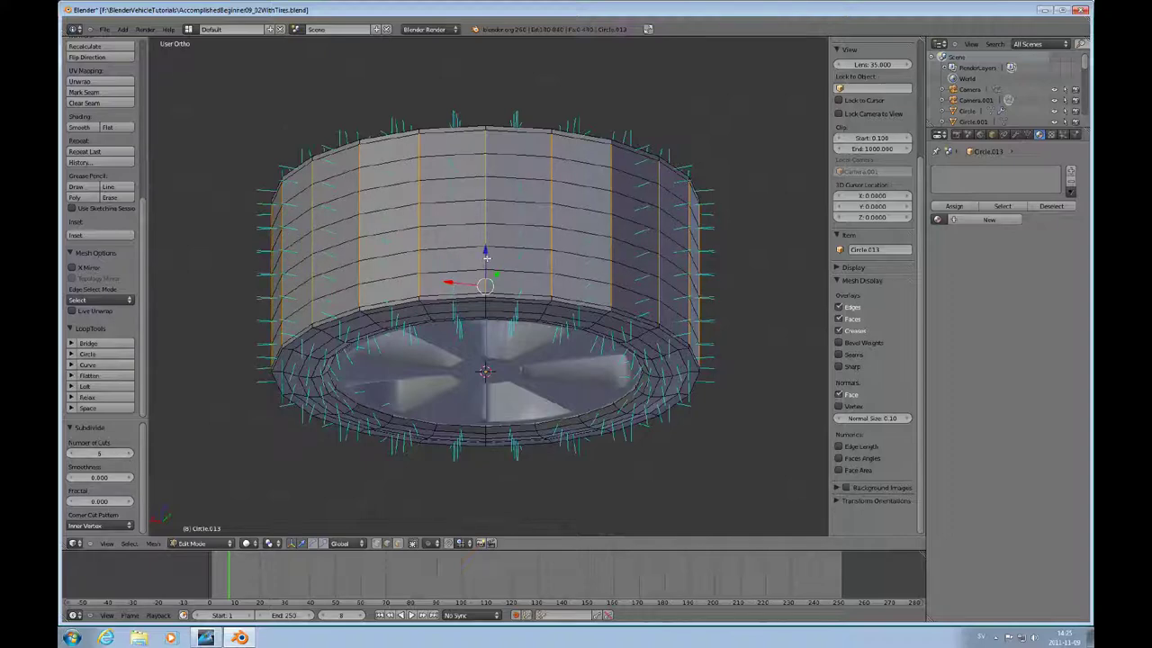
key(ctrl+Tab)
Lower one edge loop around the tyre wall slightly along Z
click(463, 276)
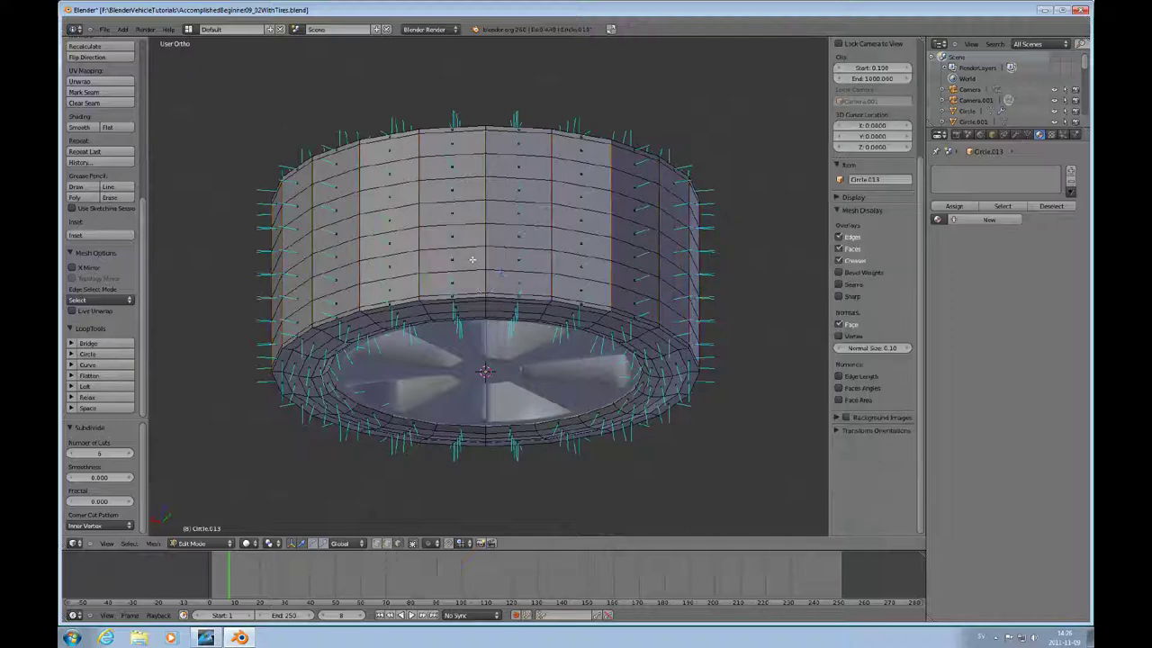
alt+right_click(482, 253)
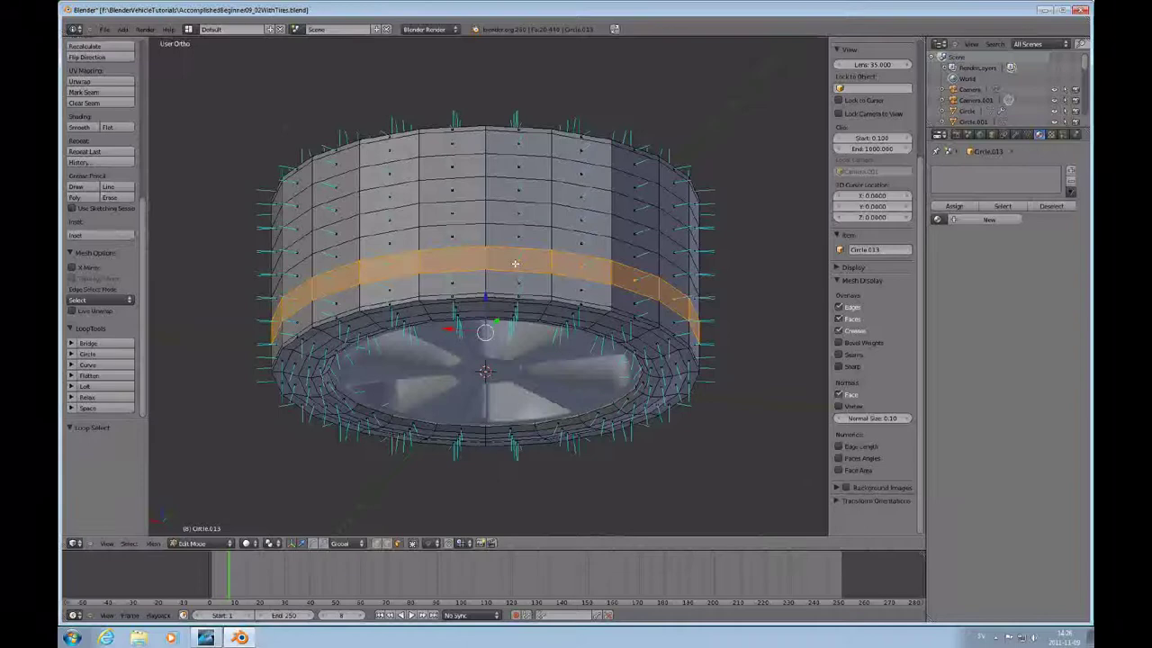
key(ctrl+Tab)
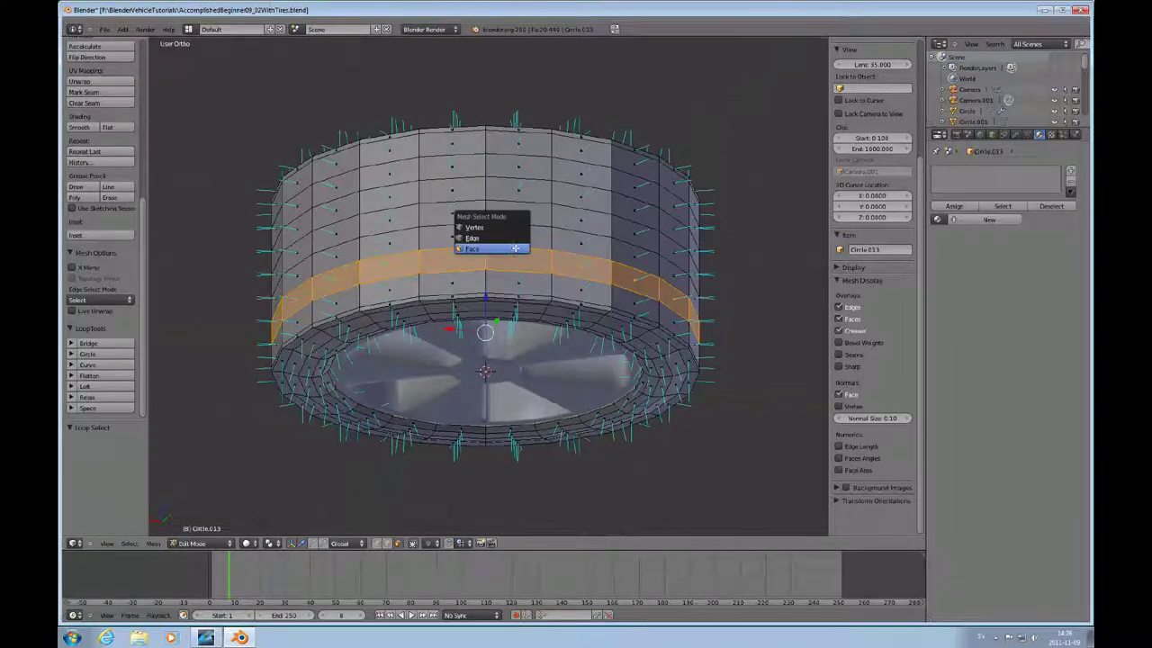
key(Up)
key(Return)
alt+right_click(509, 246)
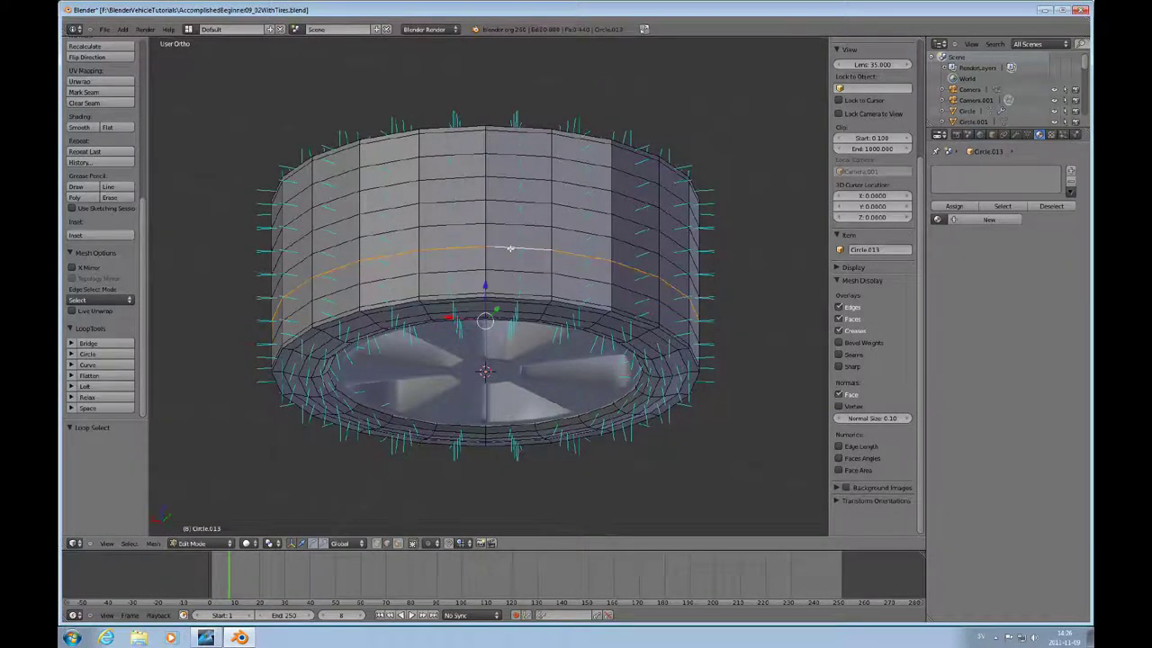
key(g)
key(z)
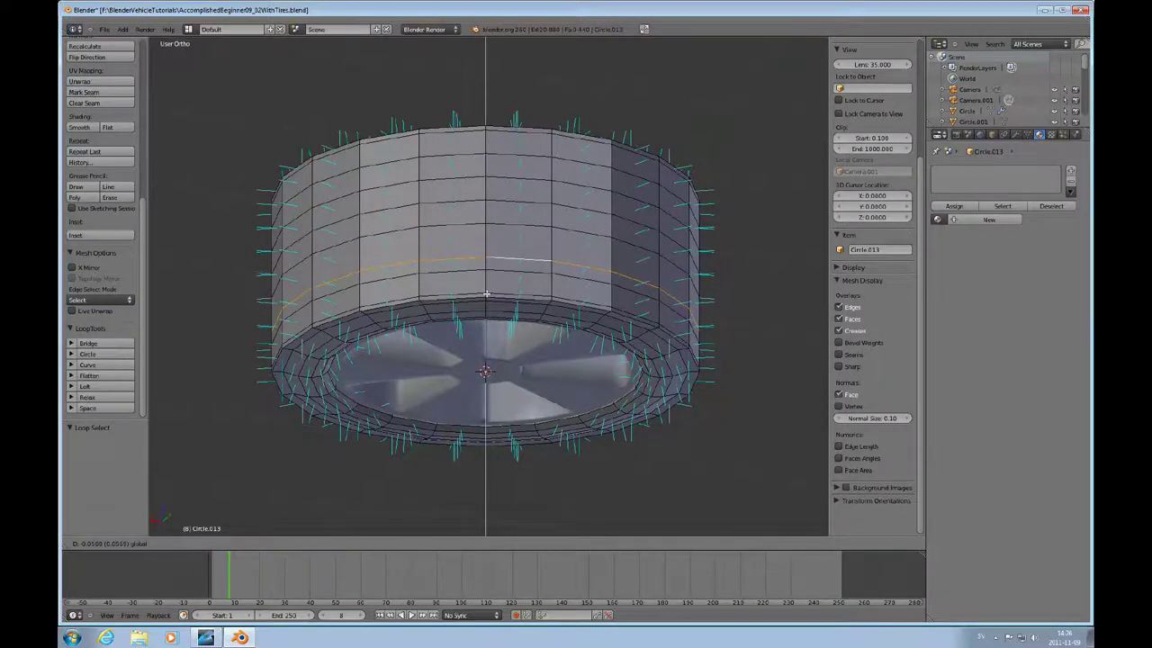
click(486, 293)
Lower two more upper edge loops of the tyre wall along Z
alt+right_click(501, 199)
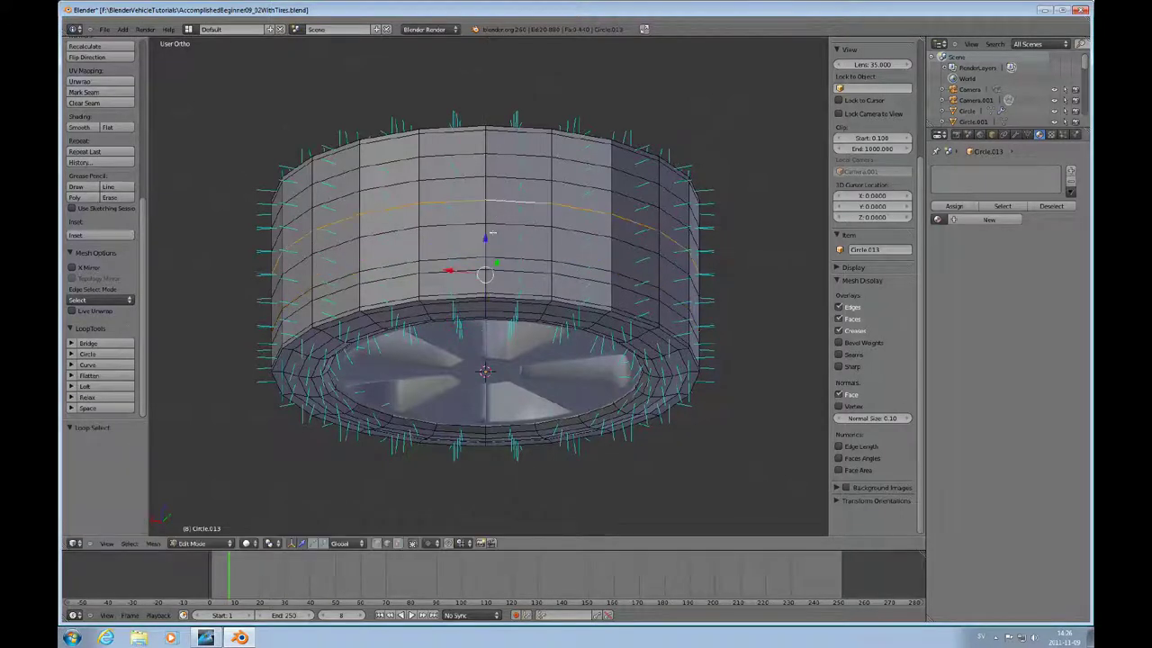
key(g)
key(z)
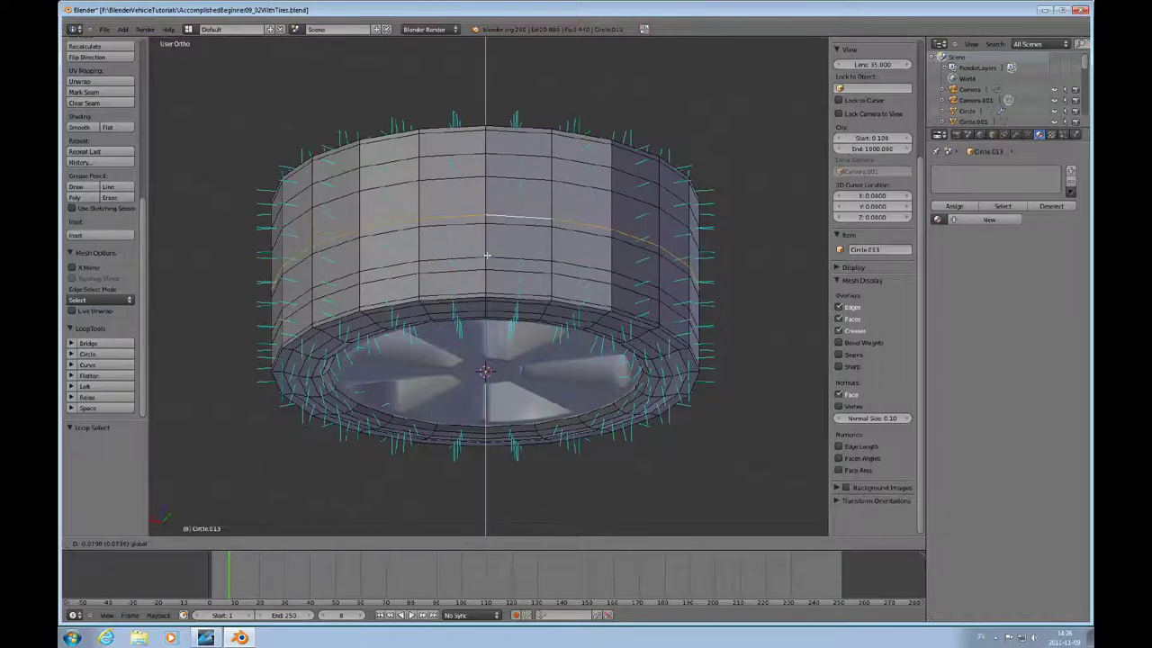
click(485, 256)
alt+right_click(507, 153)
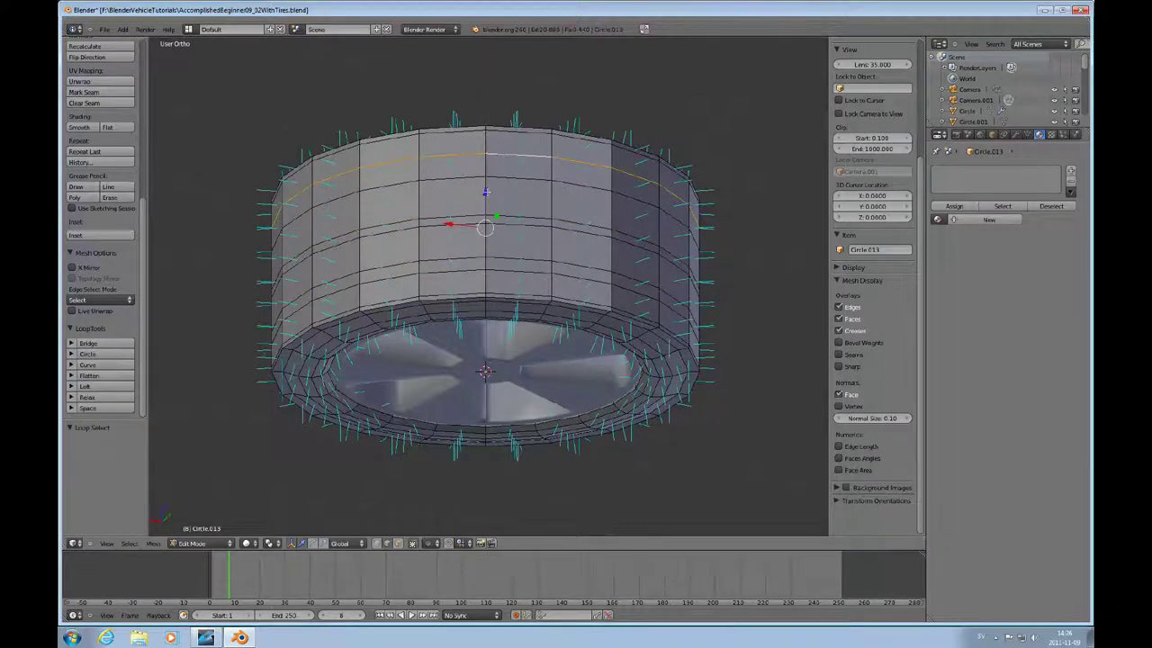
key(g)
key(z)
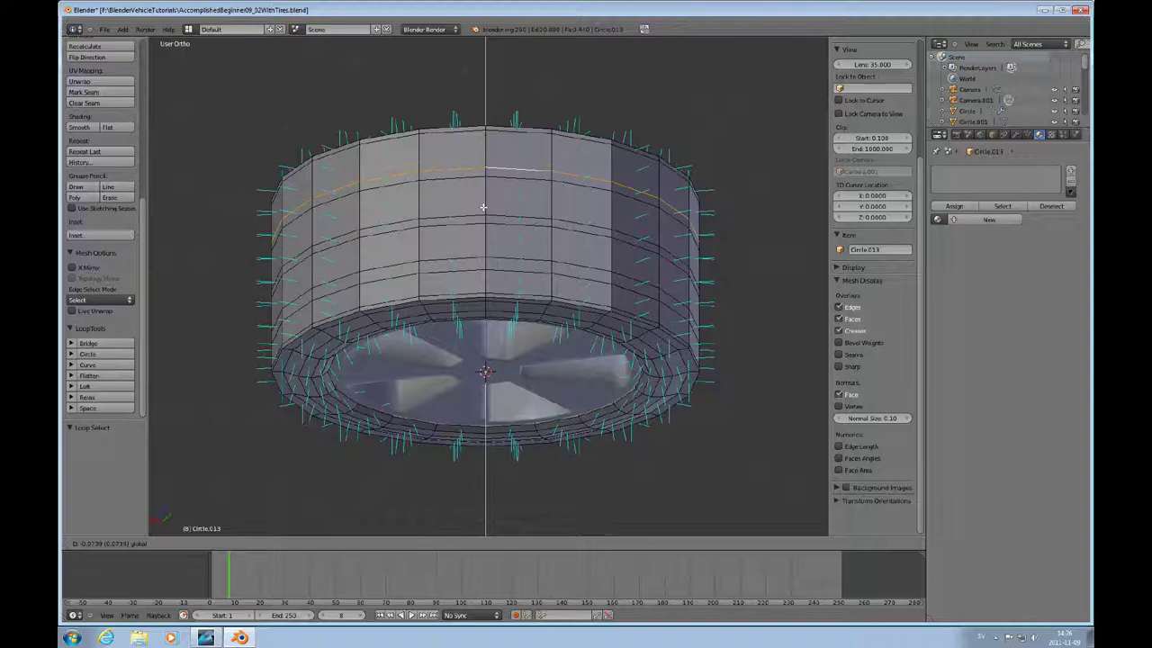
click(483, 207)
Select three rings of side faces around the tread for grooving
middle_drag(500, 243, 532, 172)
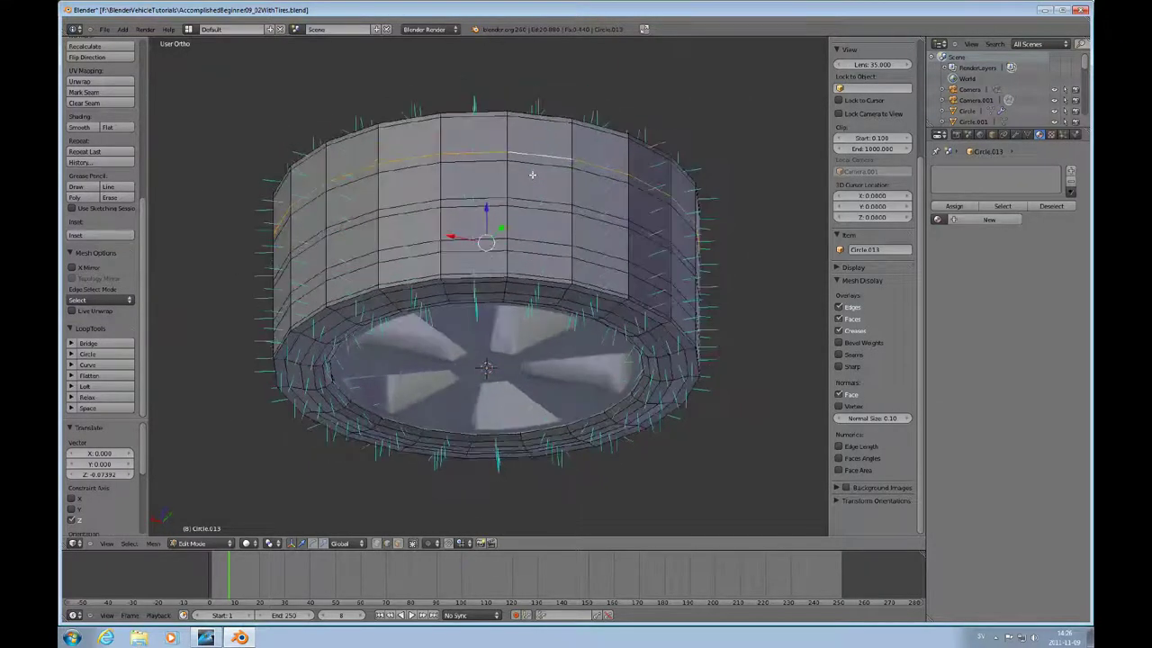
key(ctrl+Tab)
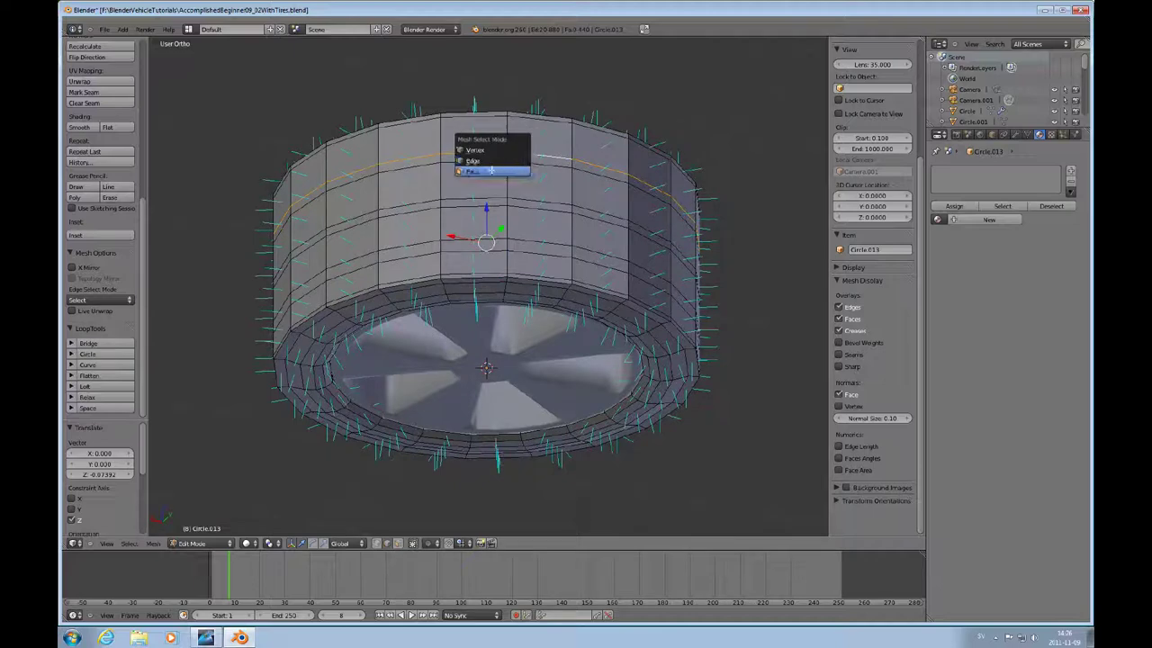
click(504, 168)
alt+right_click(506, 159)
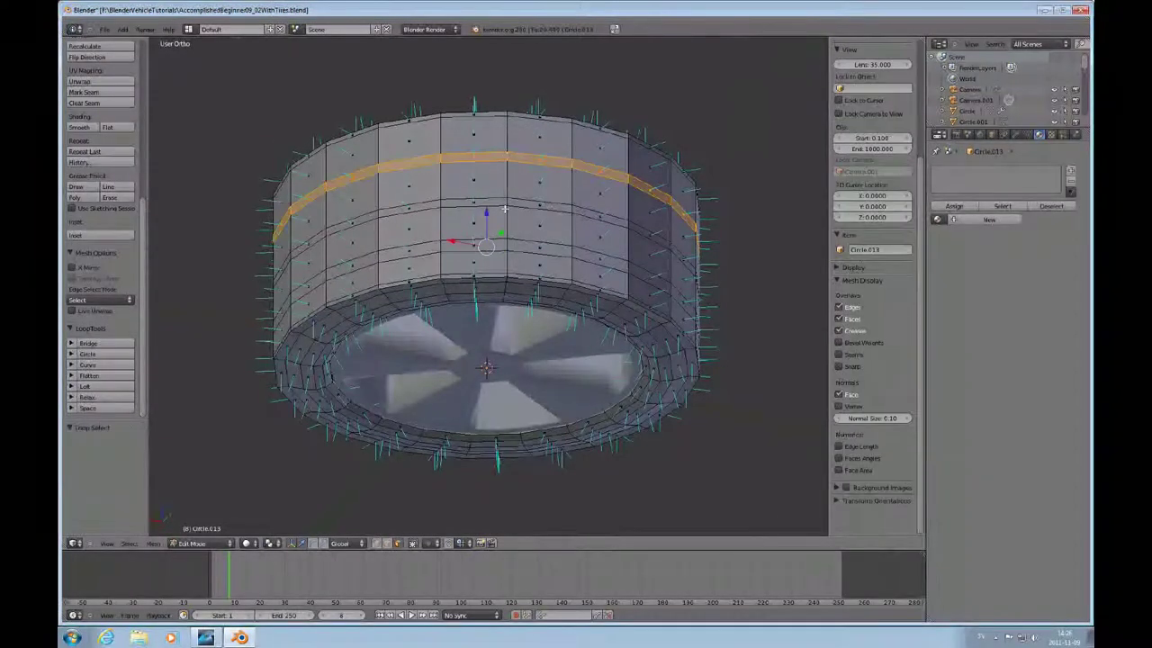
alt+shift+right_click(508, 202)
alt+shift+right_click(504, 243)
middle_drag(506, 241, 542, 124)
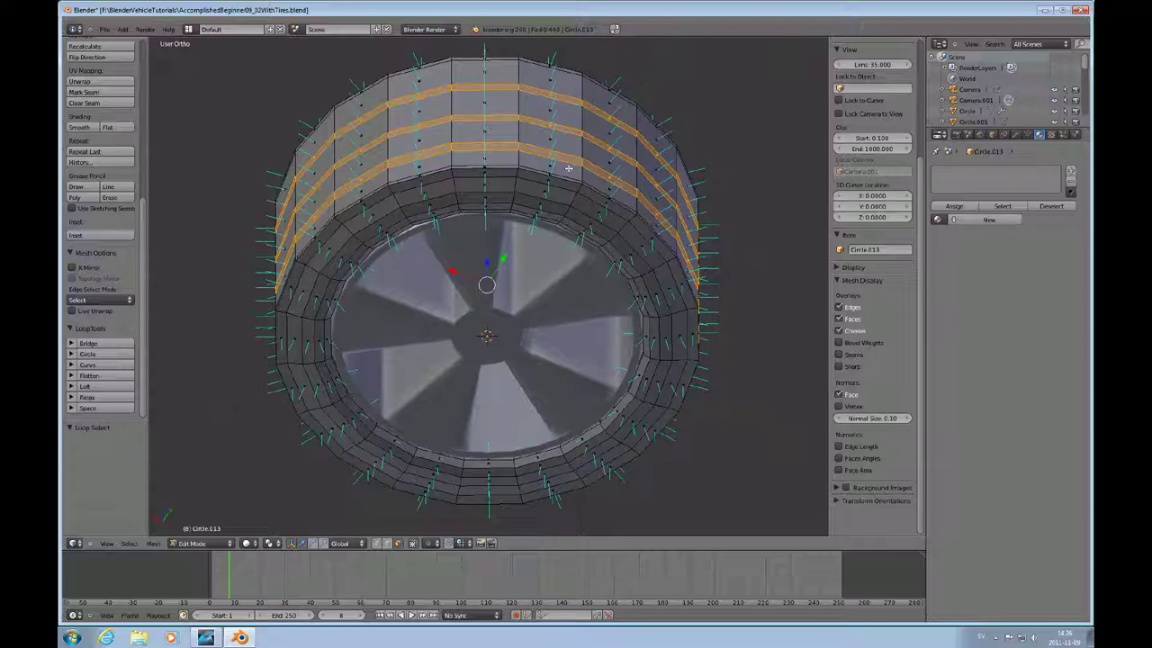
Extrude the selected tread rings and scale them inward, then undo that scale
key(e)
key(s)
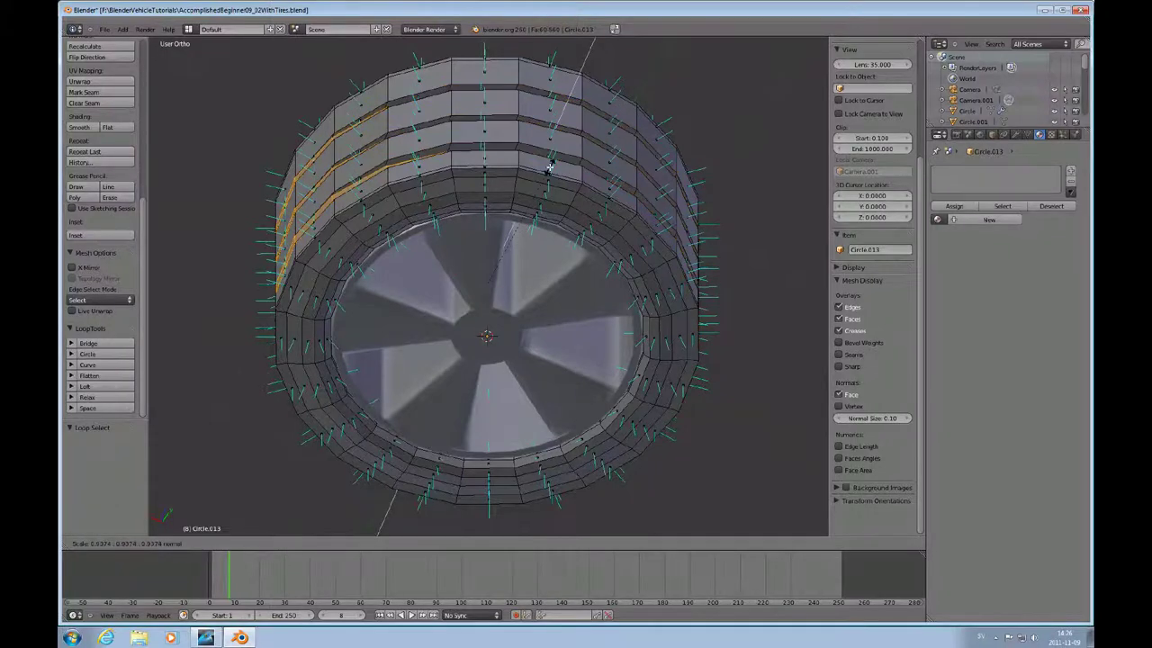
click(549, 166)
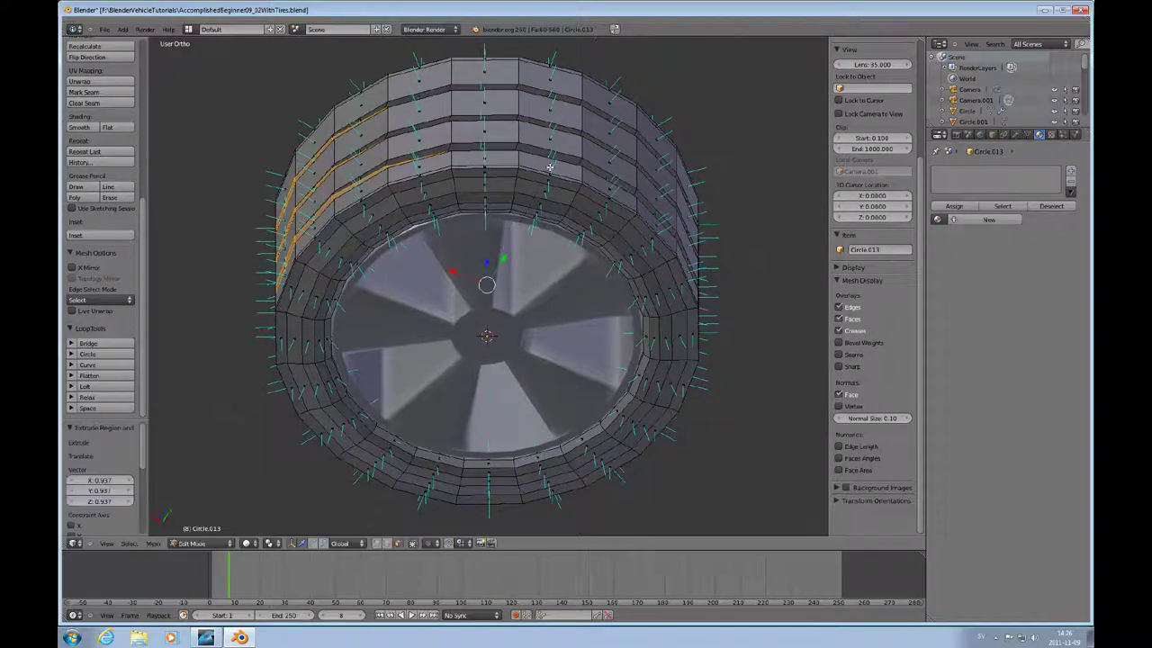
key(ctrl+z)
key(ctrl+z)
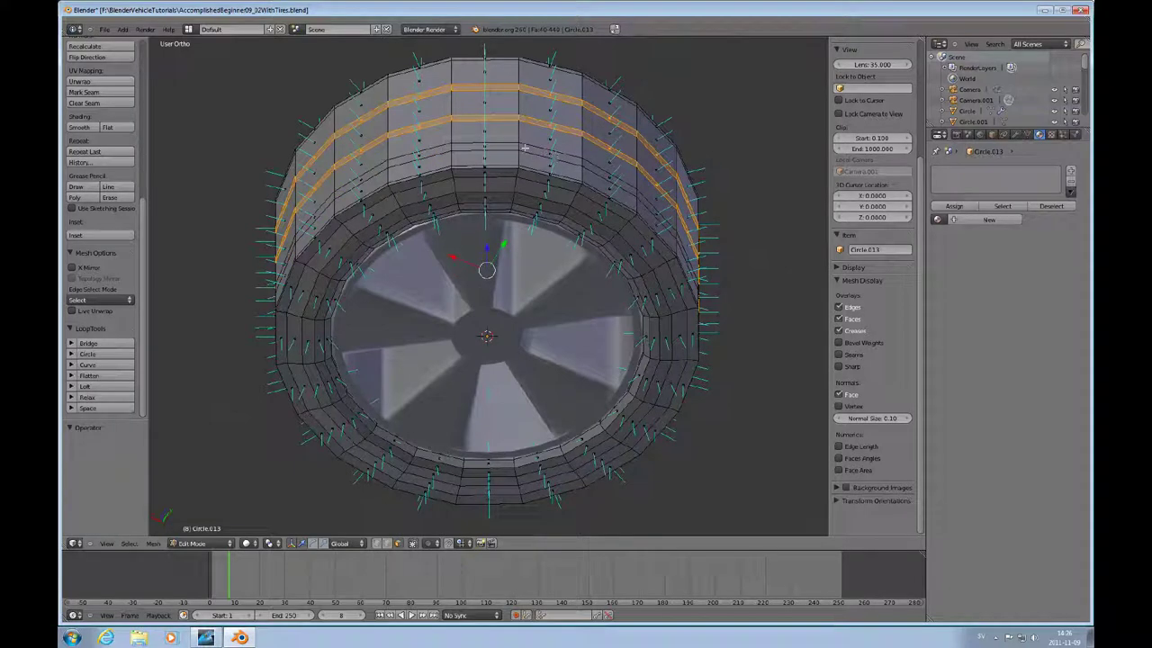
Add a third loop, then extrude and scale the three loops inward into recessed grooves
alt+shift+right_click(518, 146)
key(e)
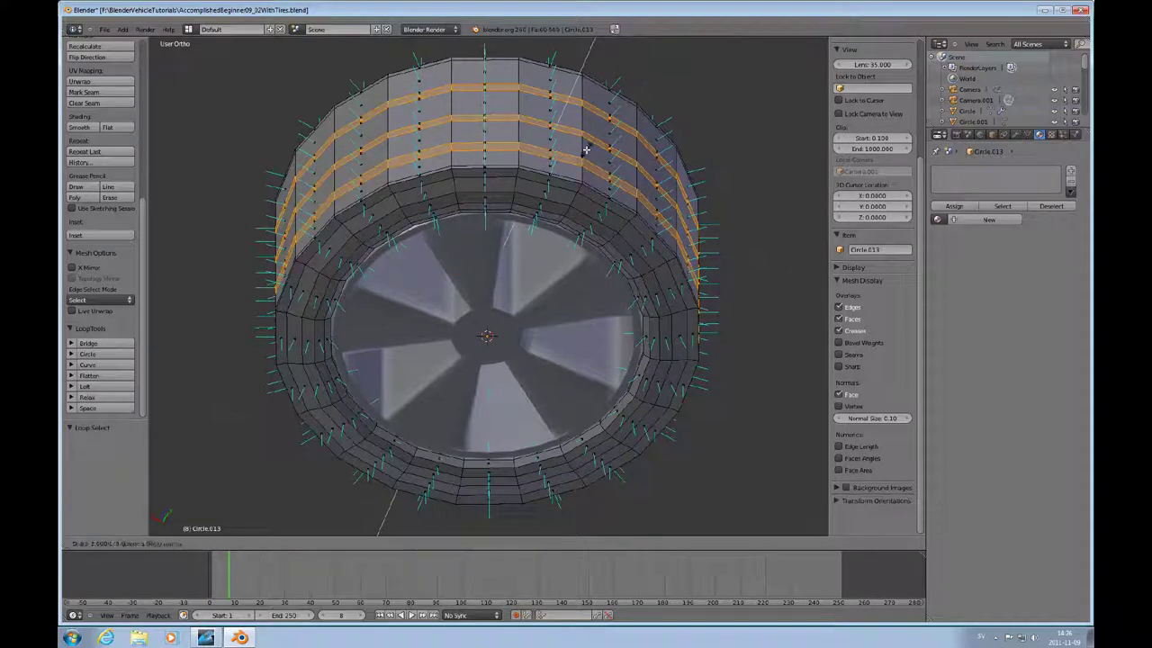
key(s)
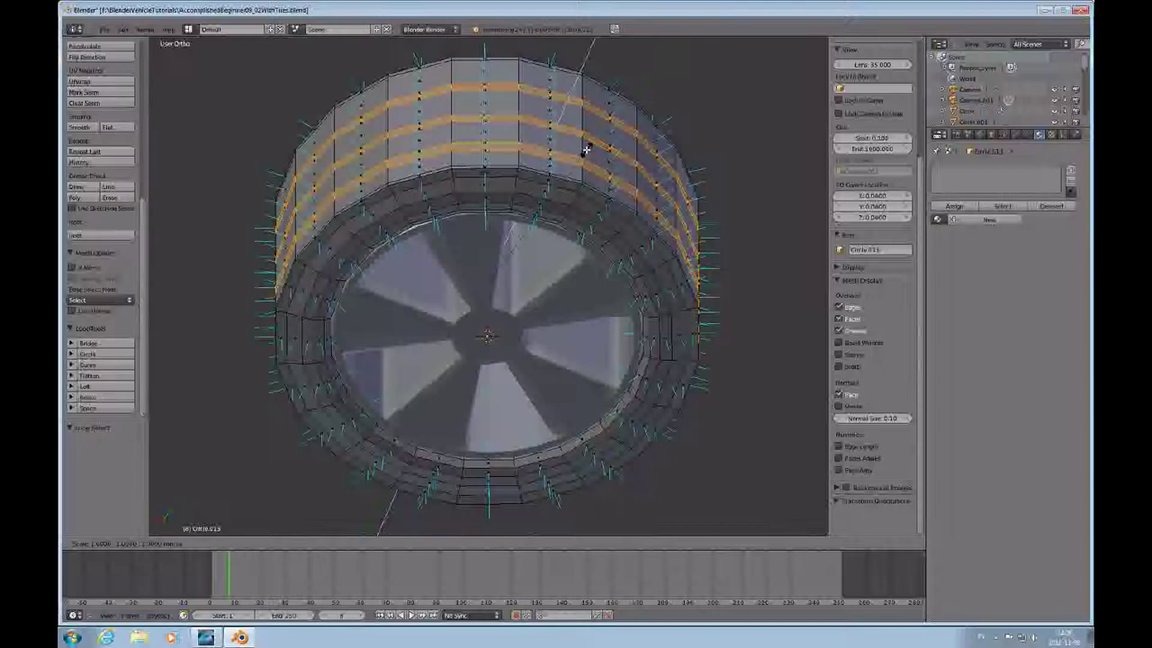
key(z)
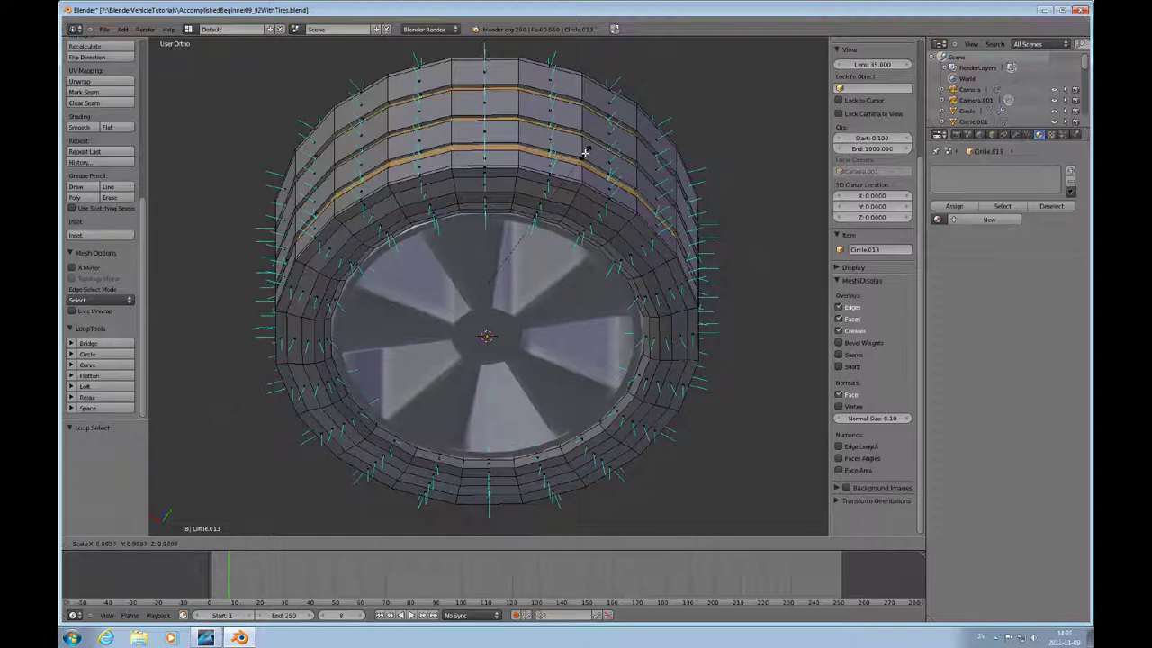
click(585, 153)
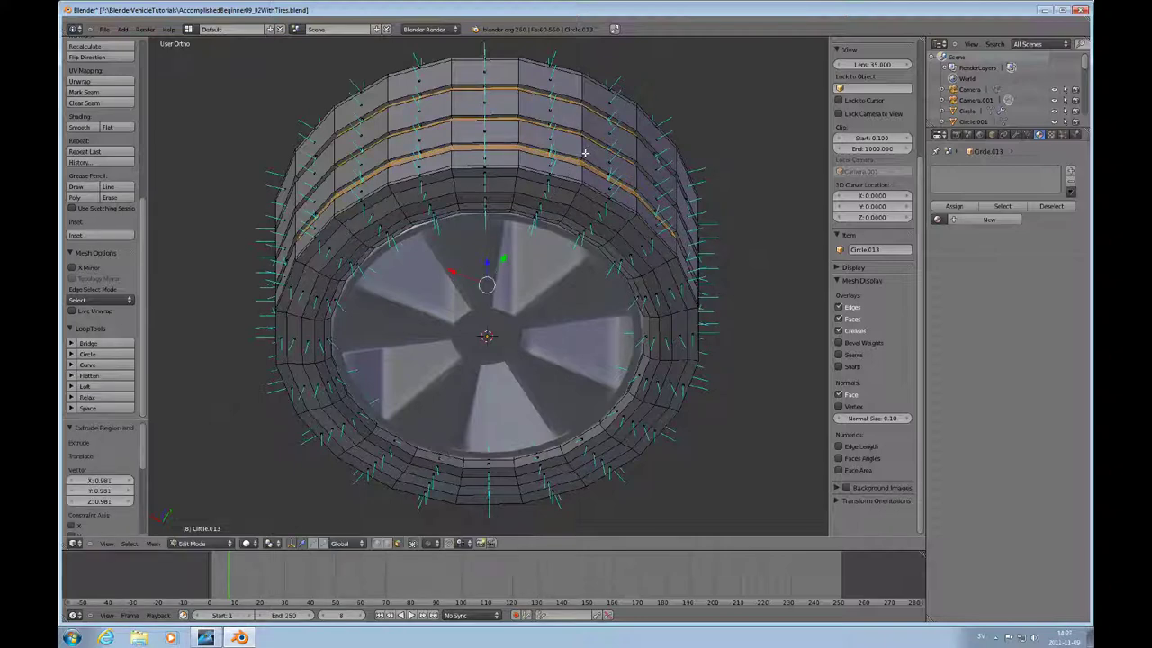
key(s)
key(z)
key(z)
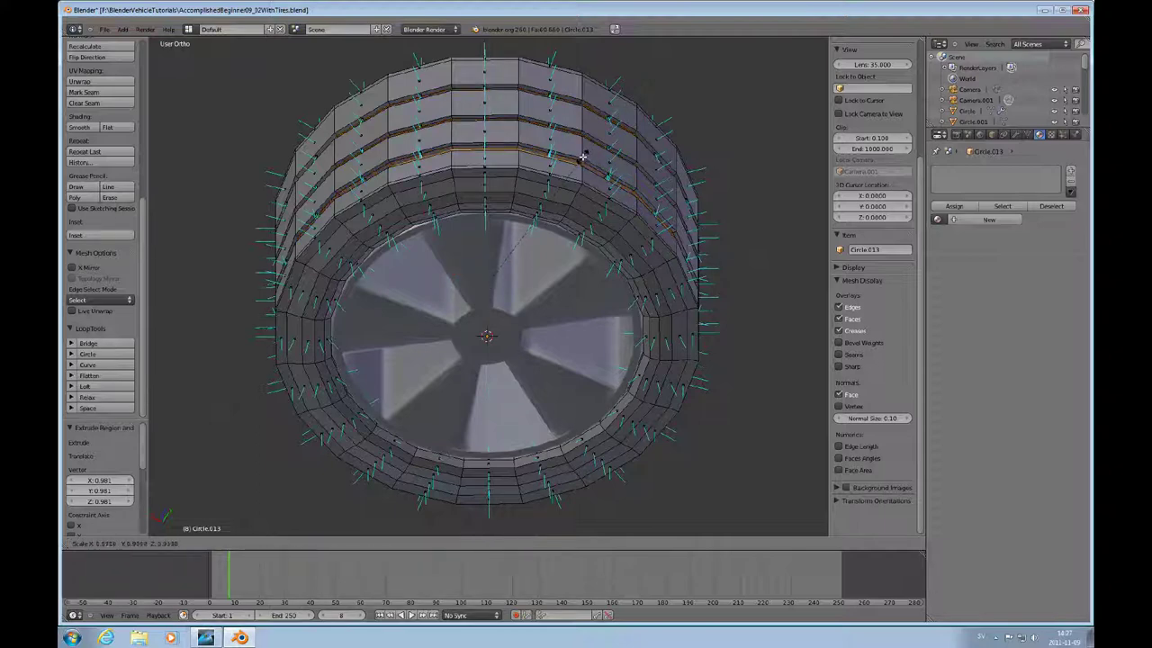
click(583, 158)
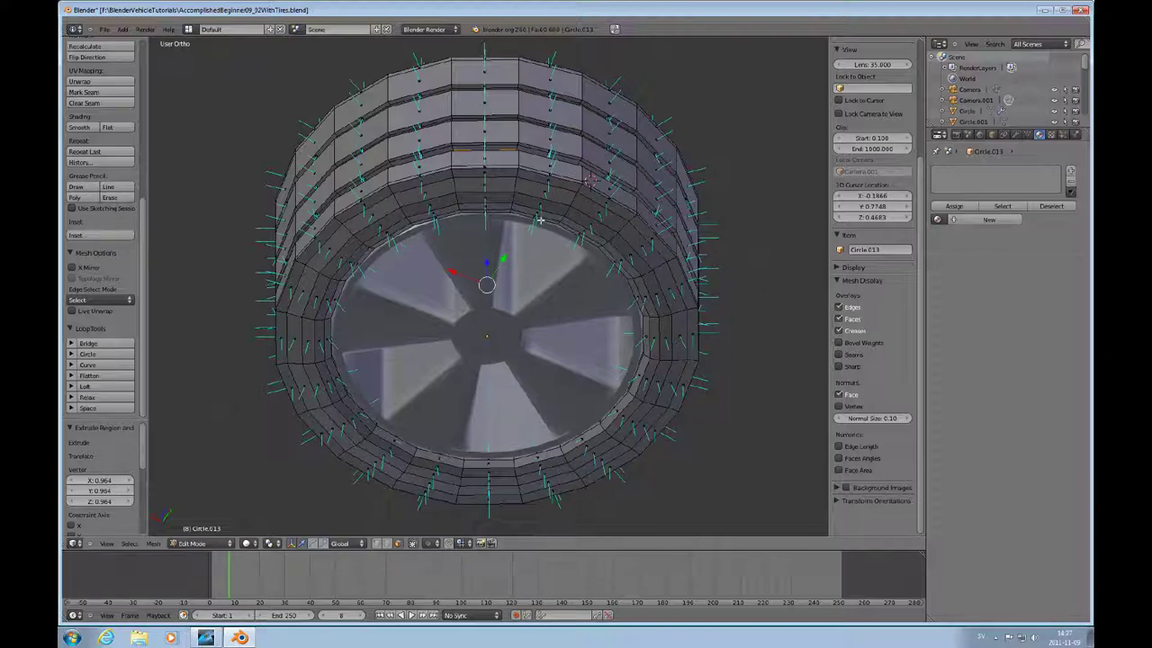
Return to Object Mode and turn the view to inspect the grooved tread
middle_drag(540, 221, 609, 258)
key(Tab)
key(Right)
key(Right)
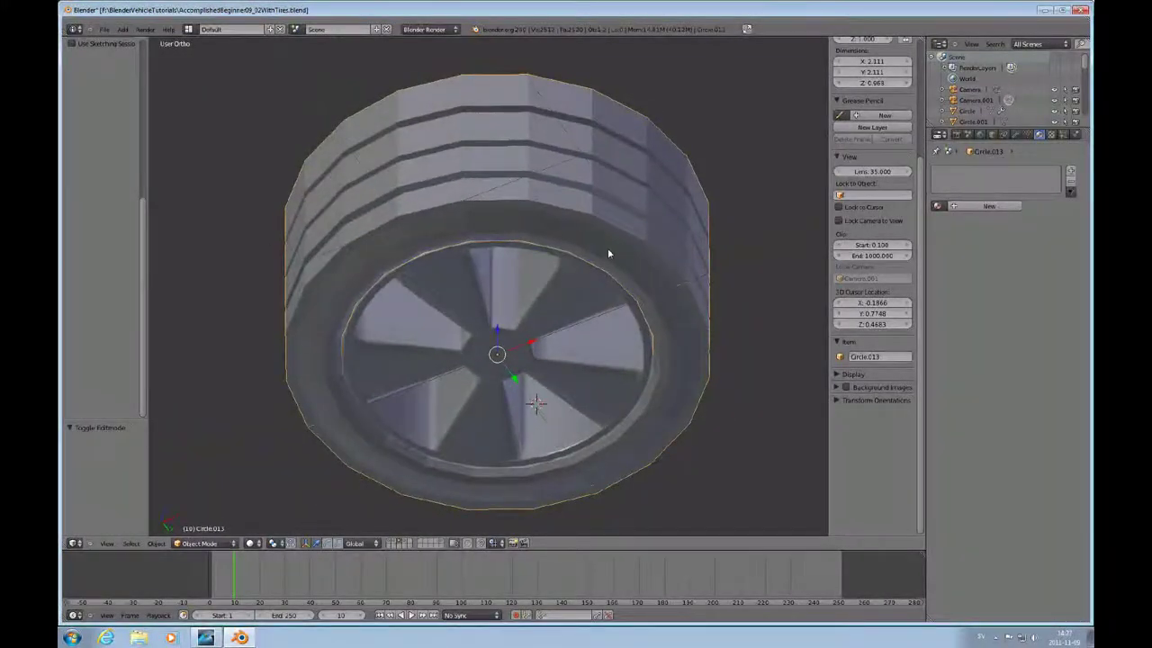
Select the whole tyre mesh in Edit Mode and apply Shade Smooth
key(Tab)
key(a)
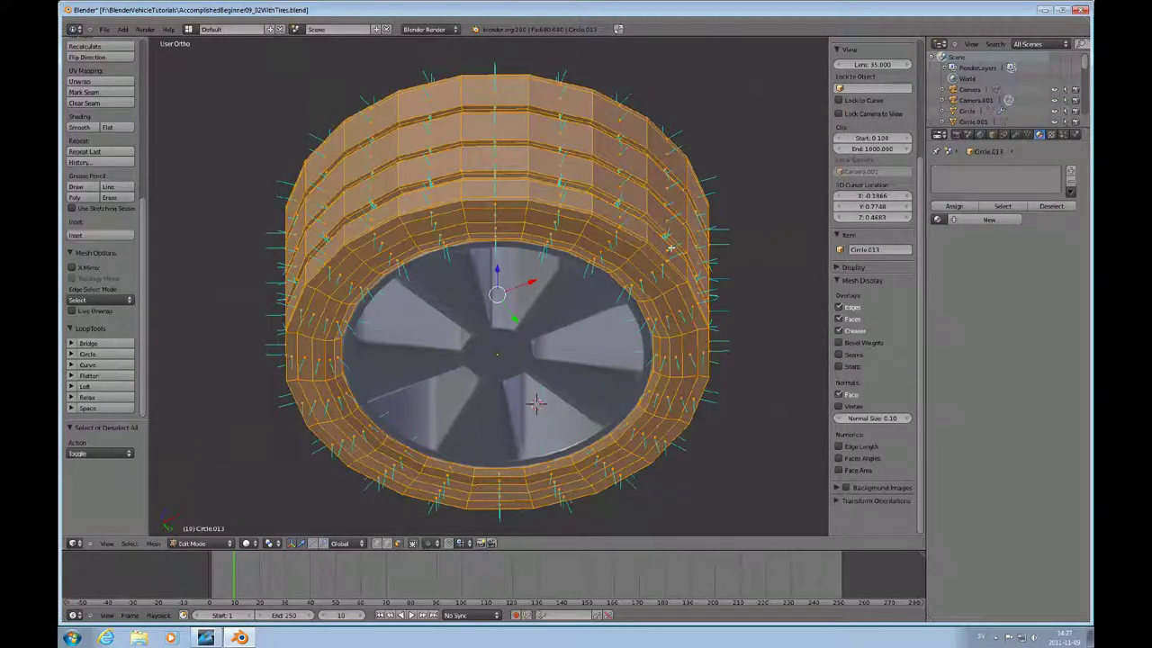
key(w)
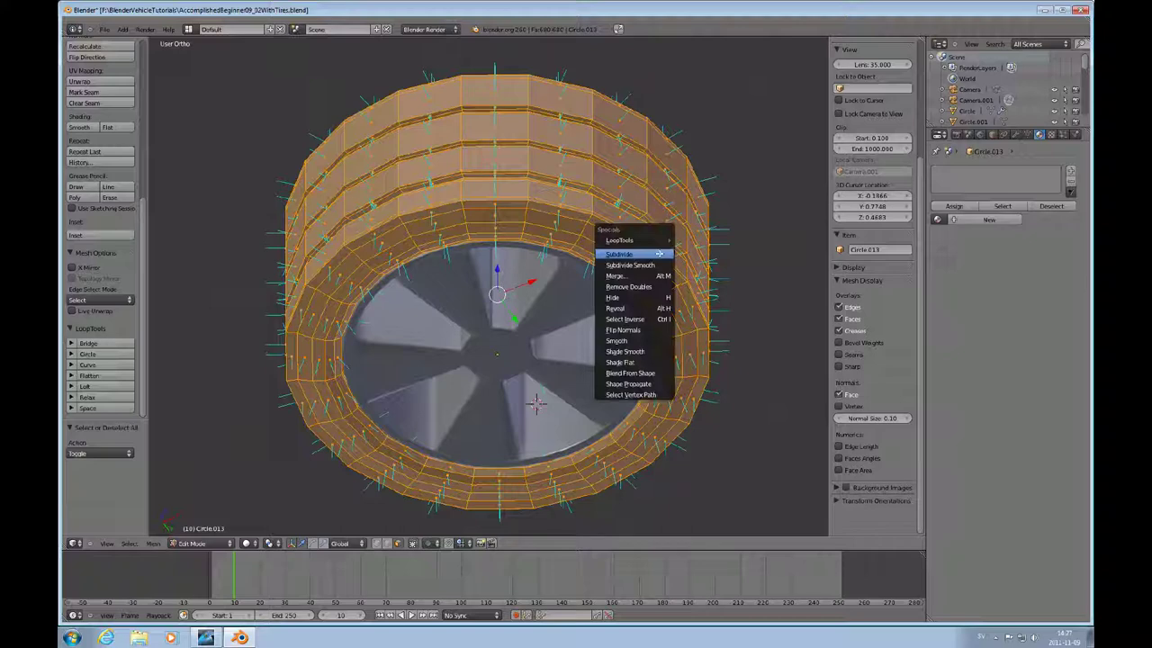
click(646, 351)
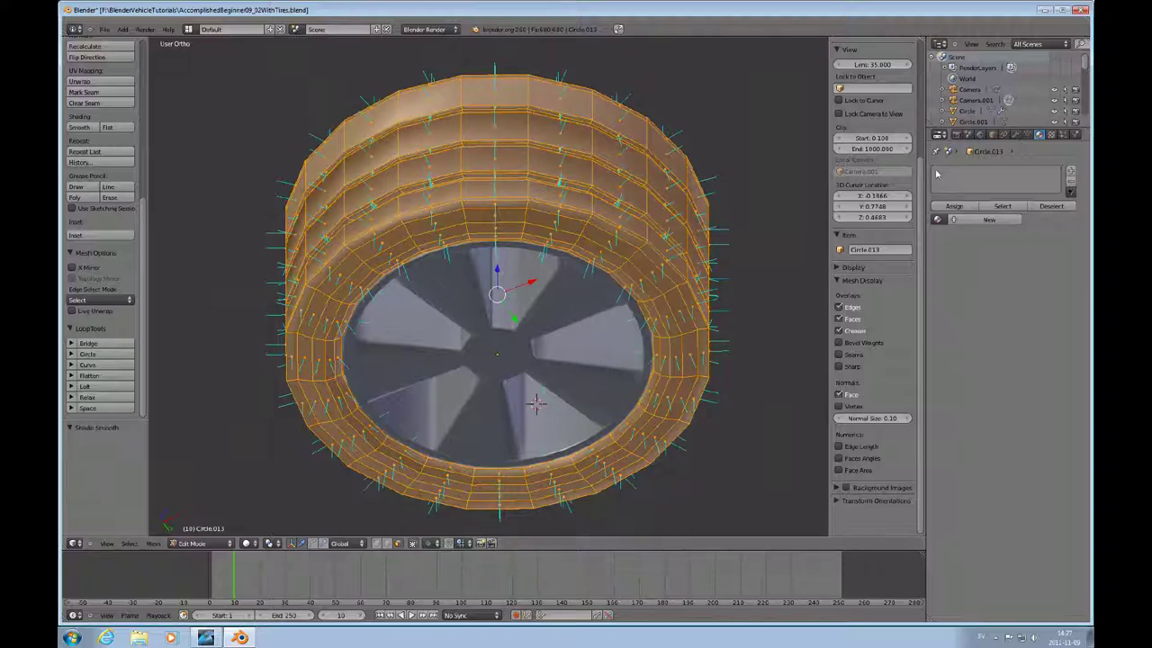
Add a Subdivision Surface modifier to the tyre and view the wheel face-on
click(1018, 136)
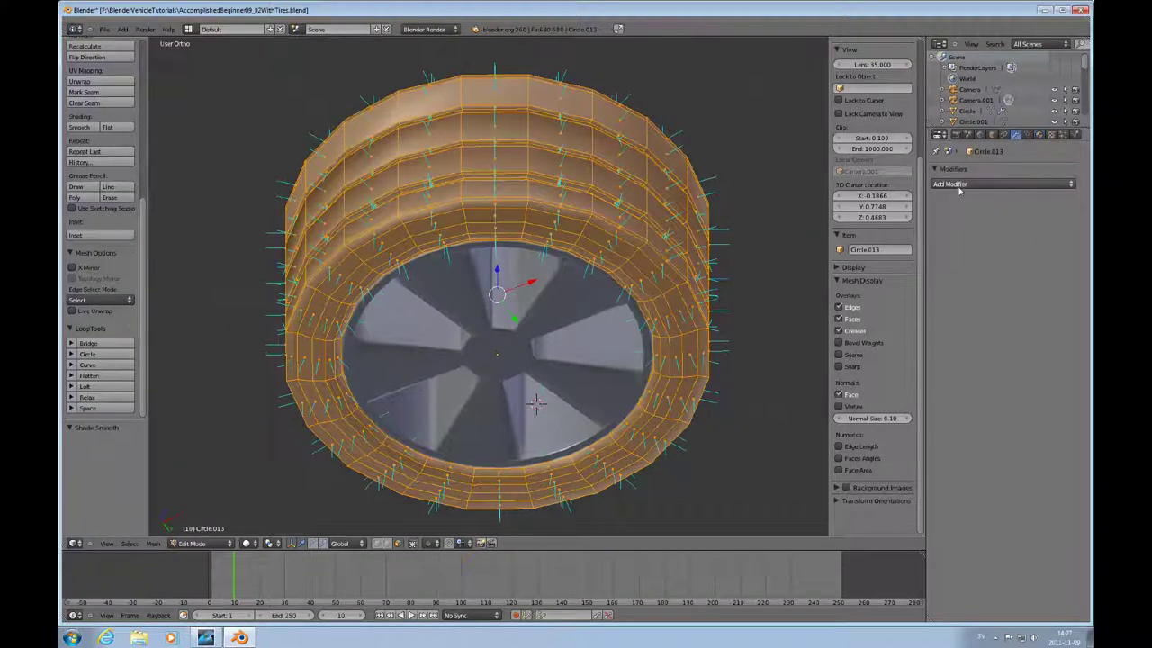
click(998, 184)
click(740, 336)
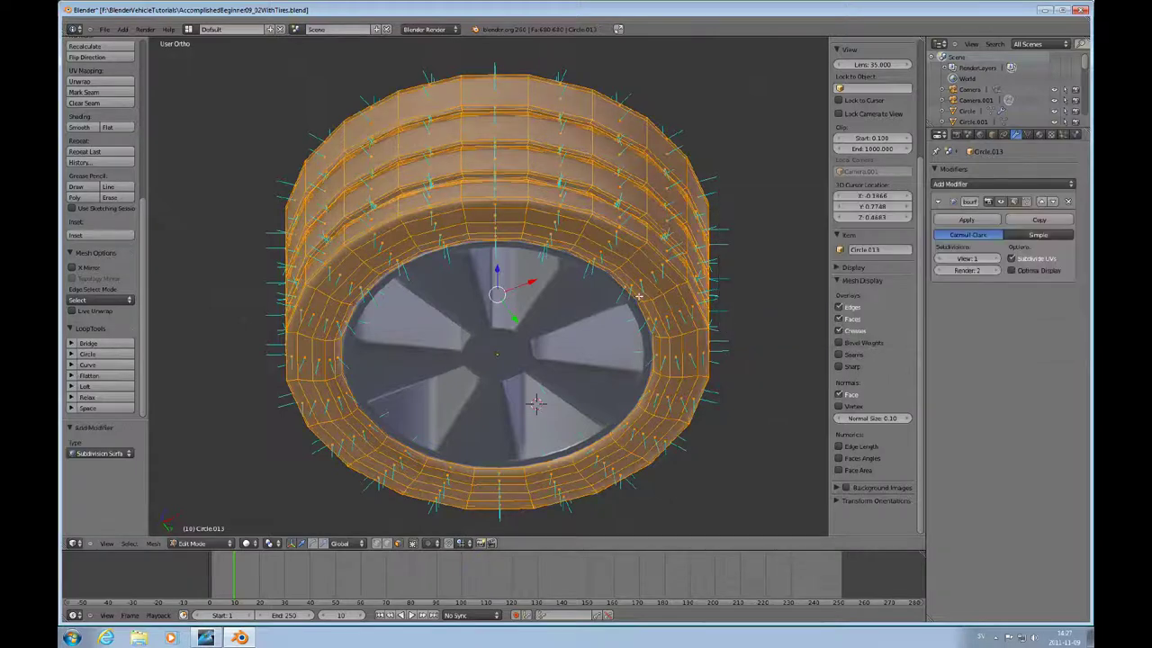
middle_drag(637, 296, 647, 261)
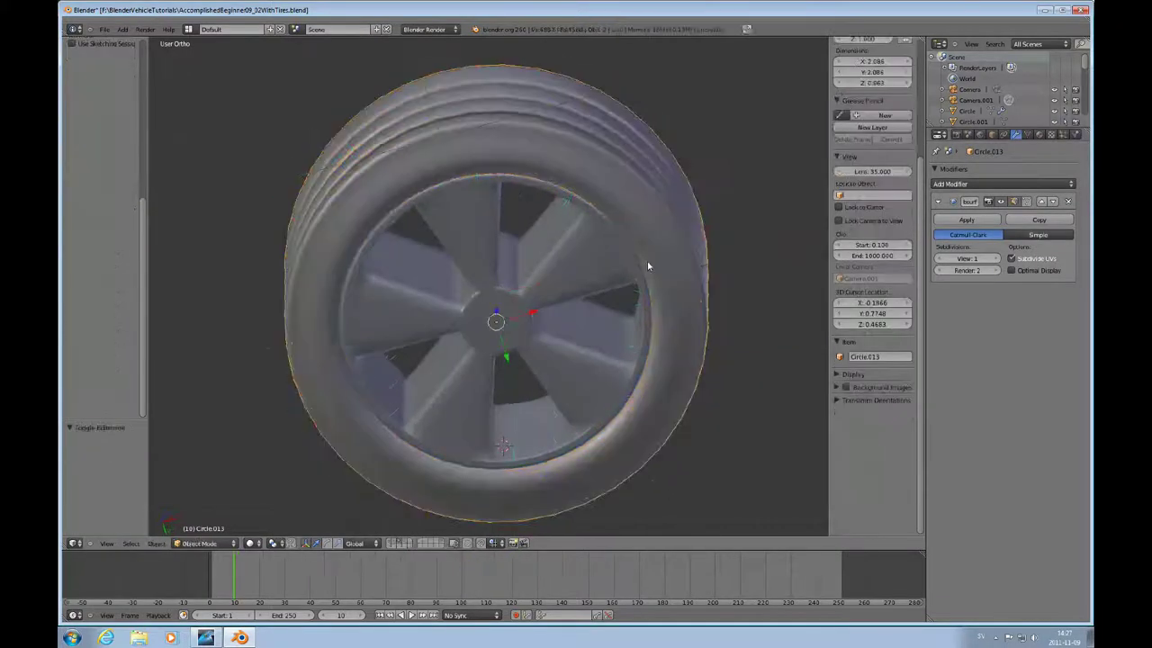
middle_drag(646, 274, 619, 236)
Switch the wheel to Weight Paint mode and paint a stroke on the tyre's upper right
scroll(618, 236, down, 4)
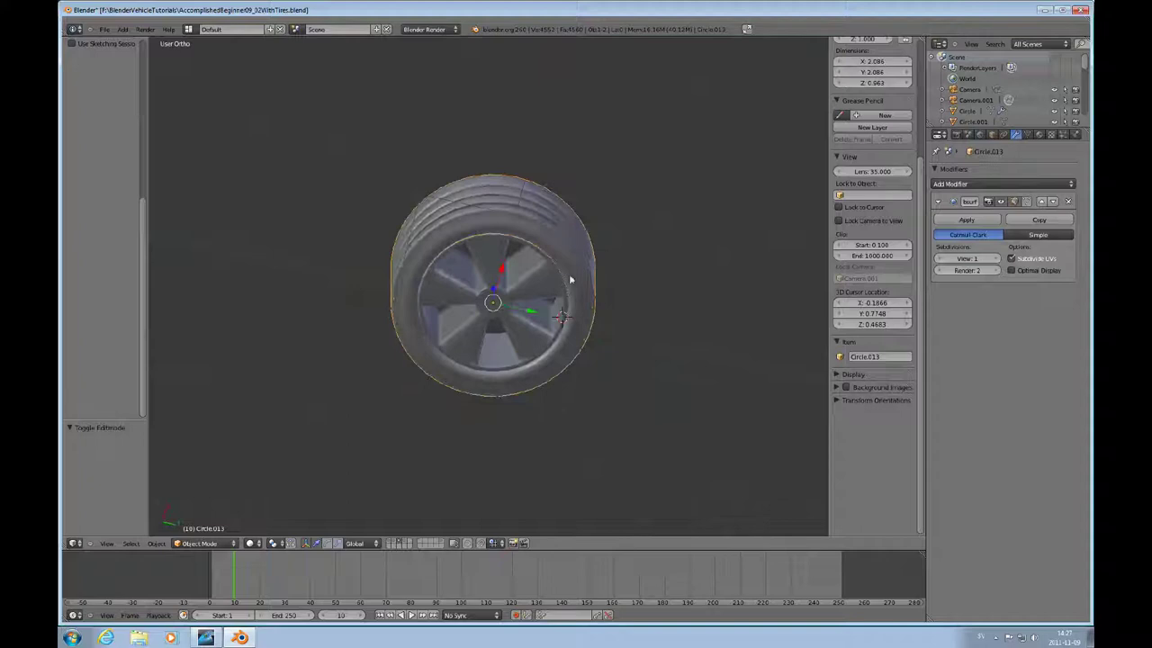
key(ctrl+Tab)
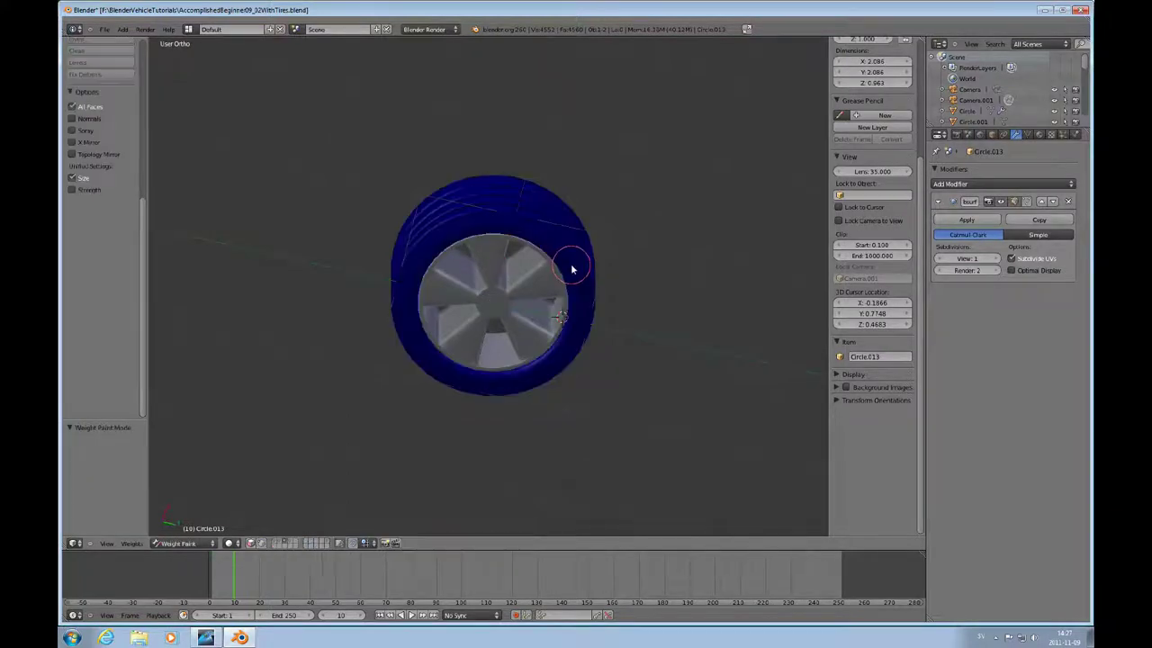
mouse_move(571, 268)
mouse_down()
mouse_move(591, 247)
mouse_move(561, 267)
mouse_up()
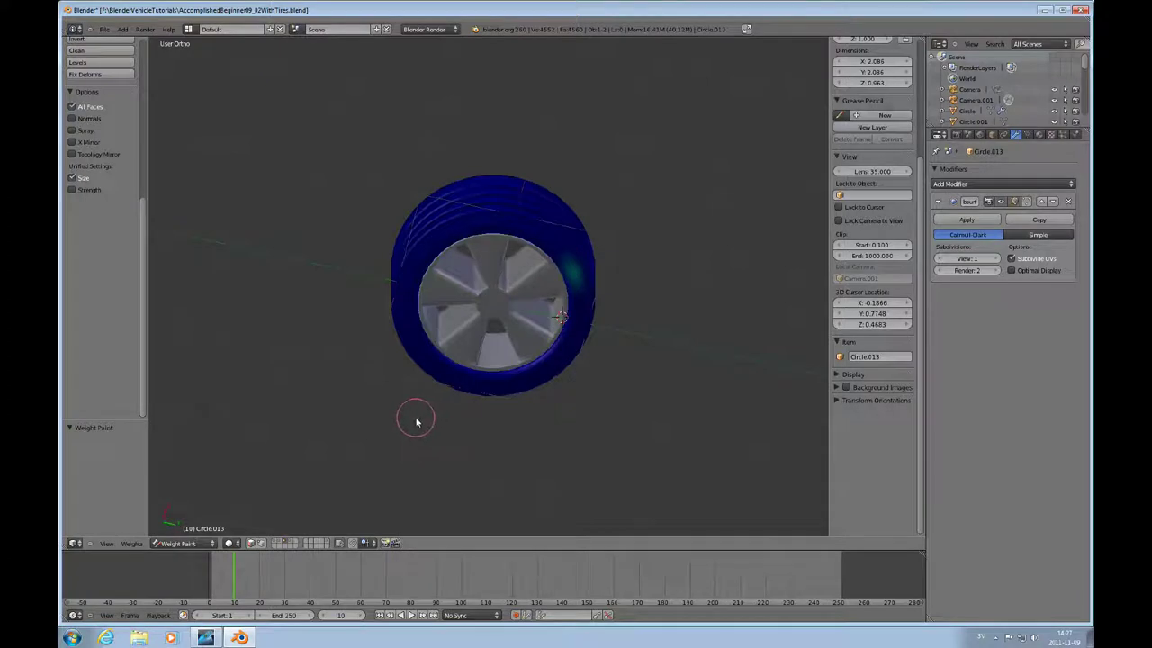
Return to Edit Mode, switch to face selection, then go back to Object Mode
key(Tab)
key(Tab)
key(Tab)
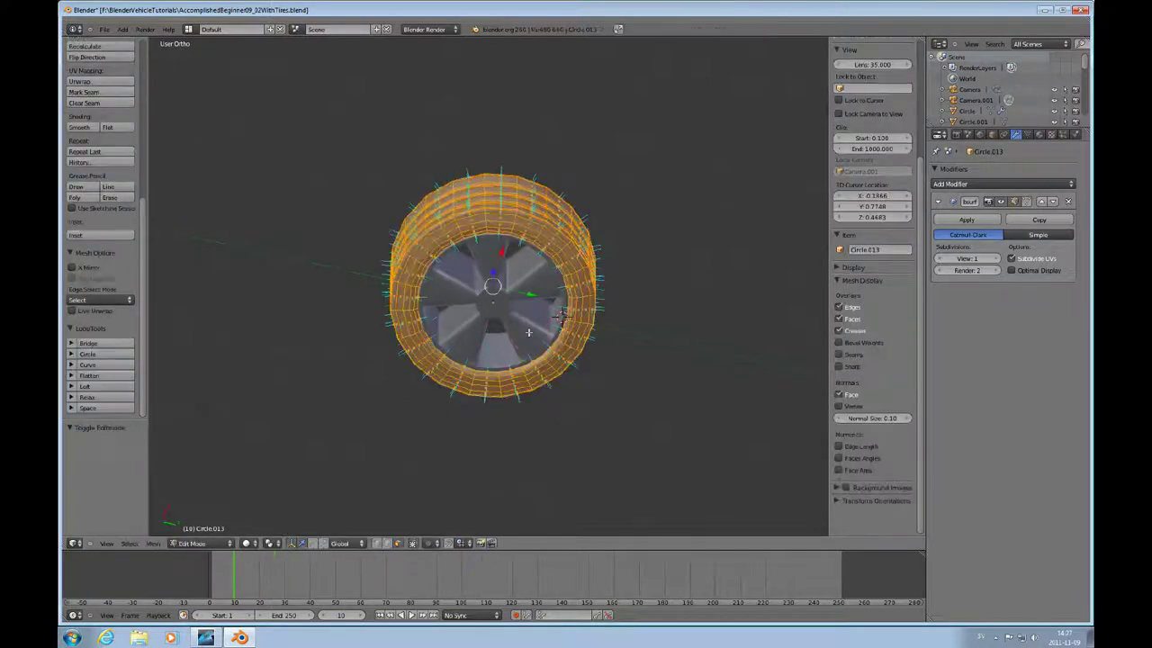
key(ctrl+Tab)
click(529, 333)
click(205, 542)
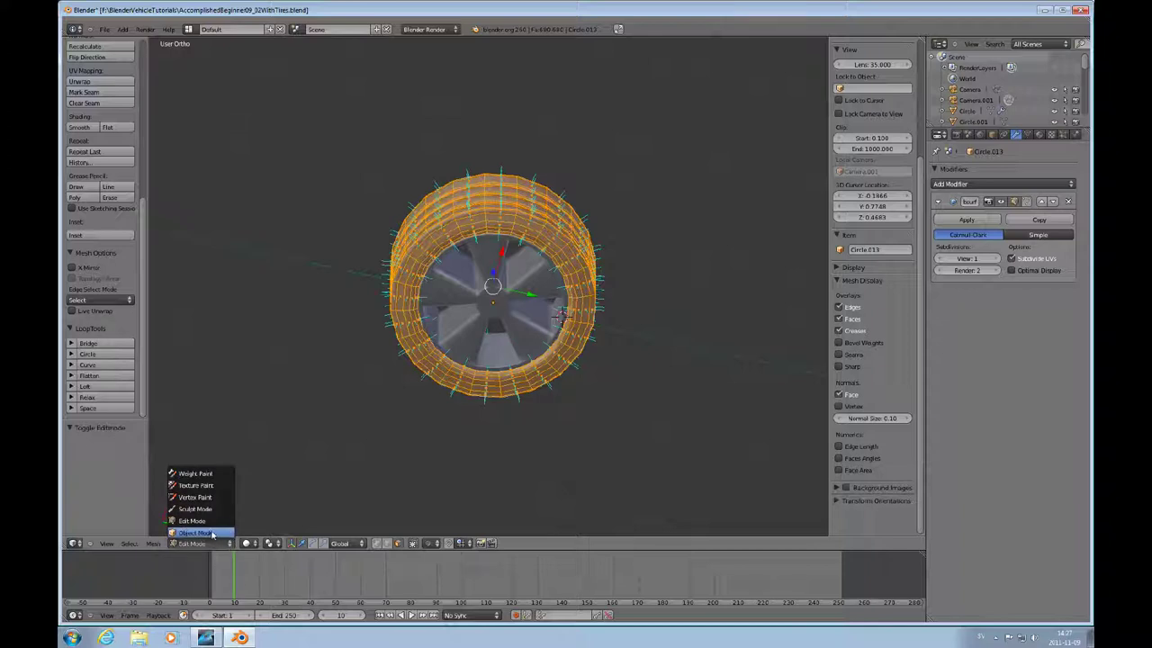
click(212, 532)
View the tread from above and re-enter Edit Mode on the tyre
scroll(564, 251, up, 3)
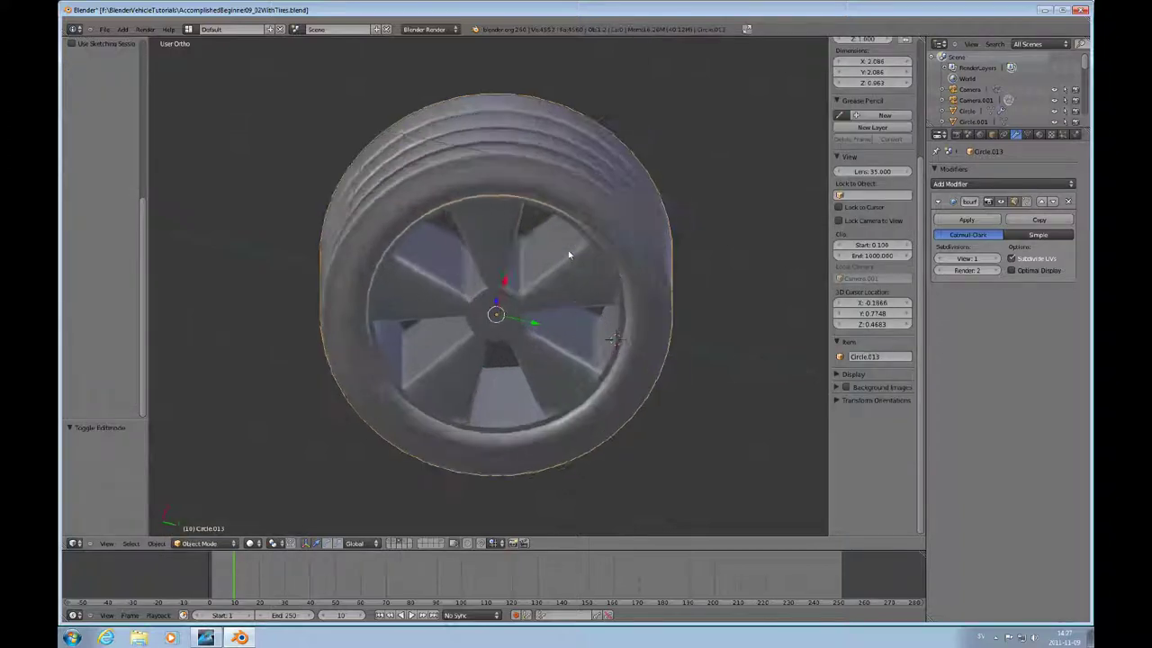
scroll(567, 261, down, 3)
mouse_move(565, 294)
middle_down()
mouse_move(540, 327)
mouse_move(565, 289)
mouse_move(558, 275)
middle_up()
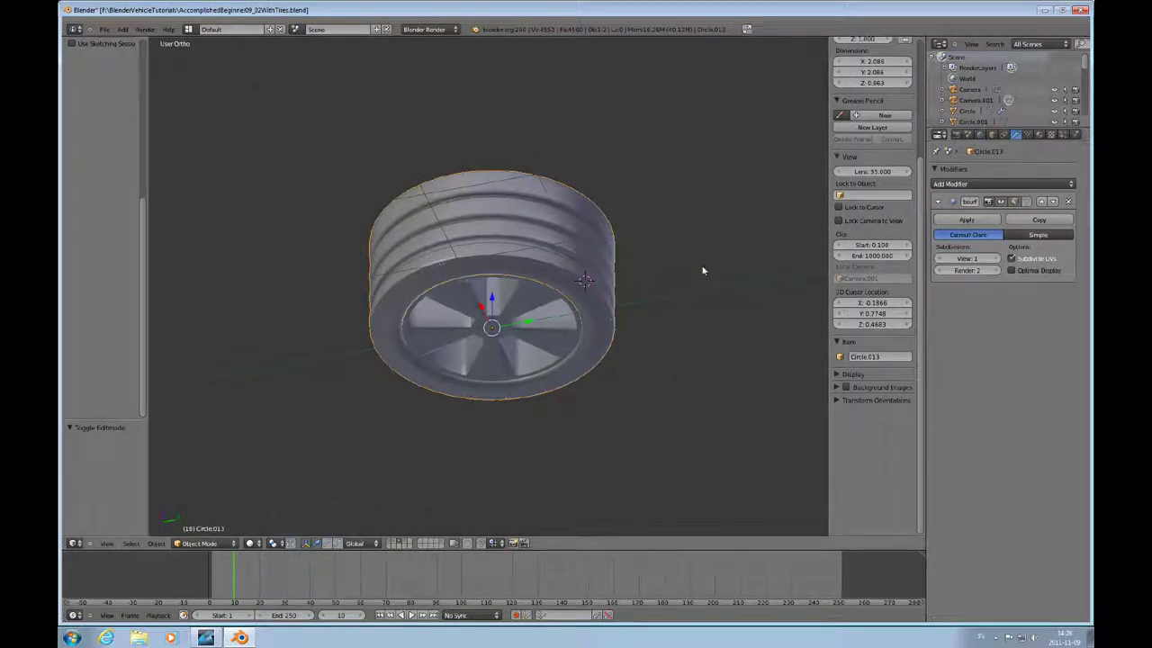
key(Tab)
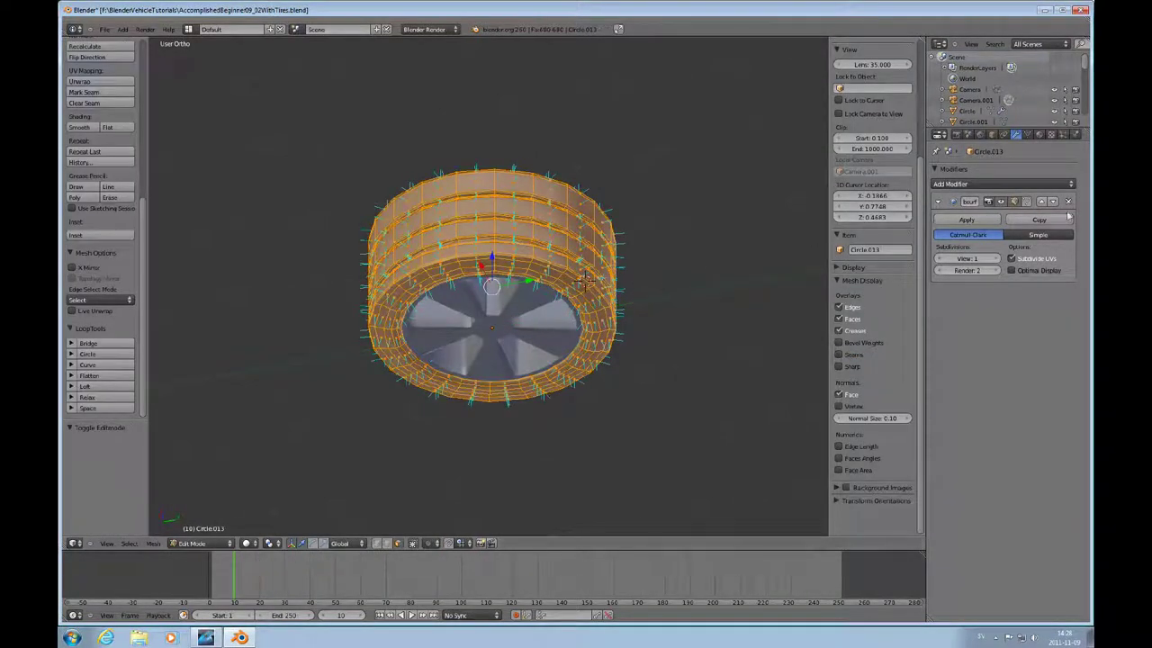
Add a material slot to the tyre and assign the TireRubber material
click(1038, 135)
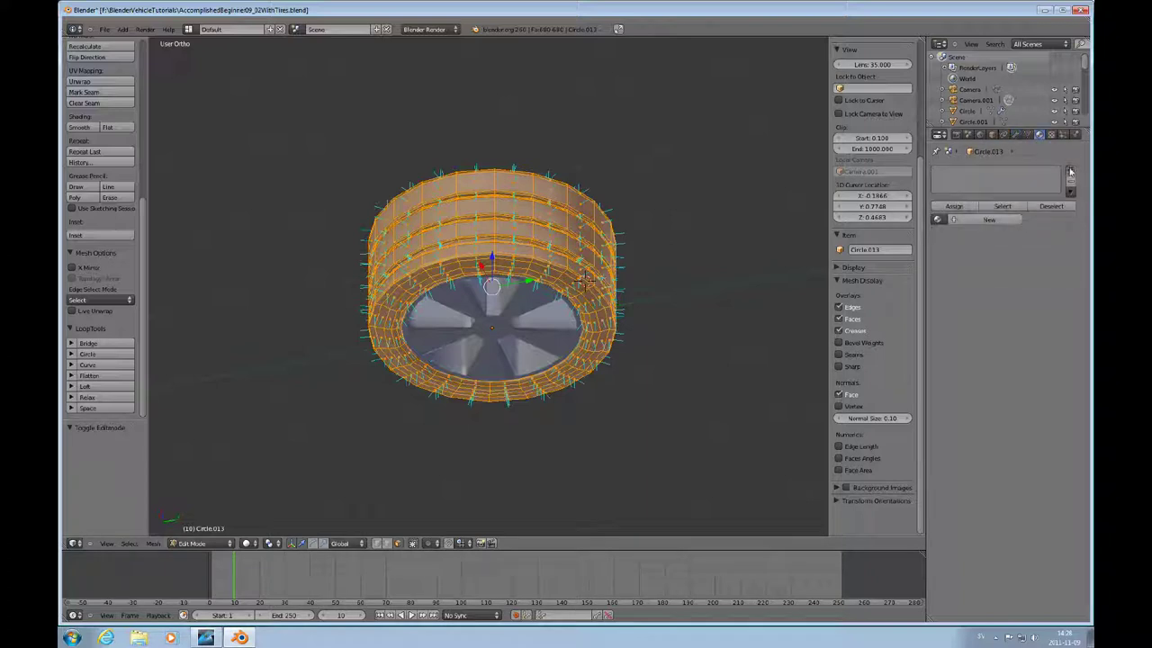
click(1070, 171)
click(938, 219)
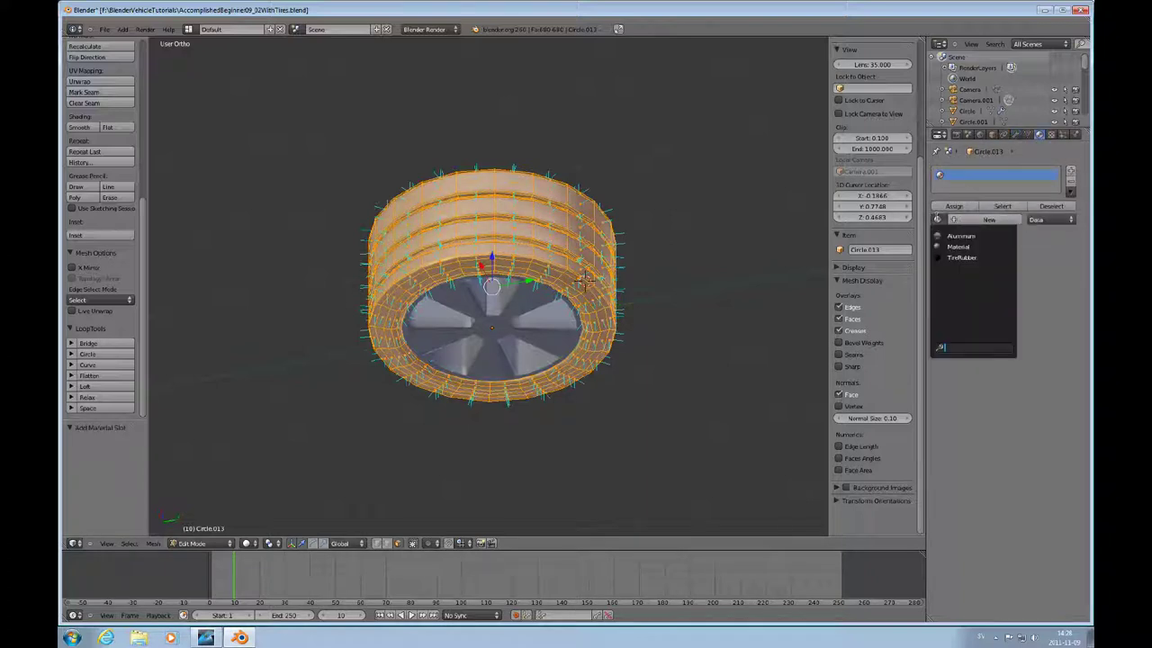
click(959, 259)
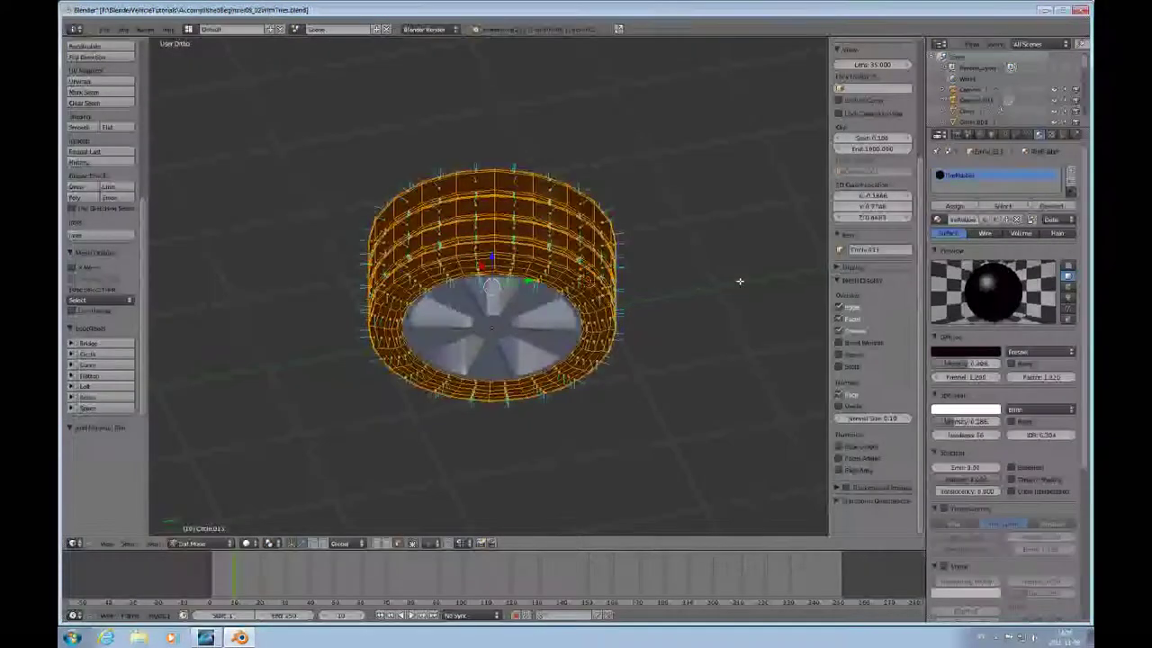
Check the TireRubber face selection, deselect it, and hide the face normal lines
click(1051, 206)
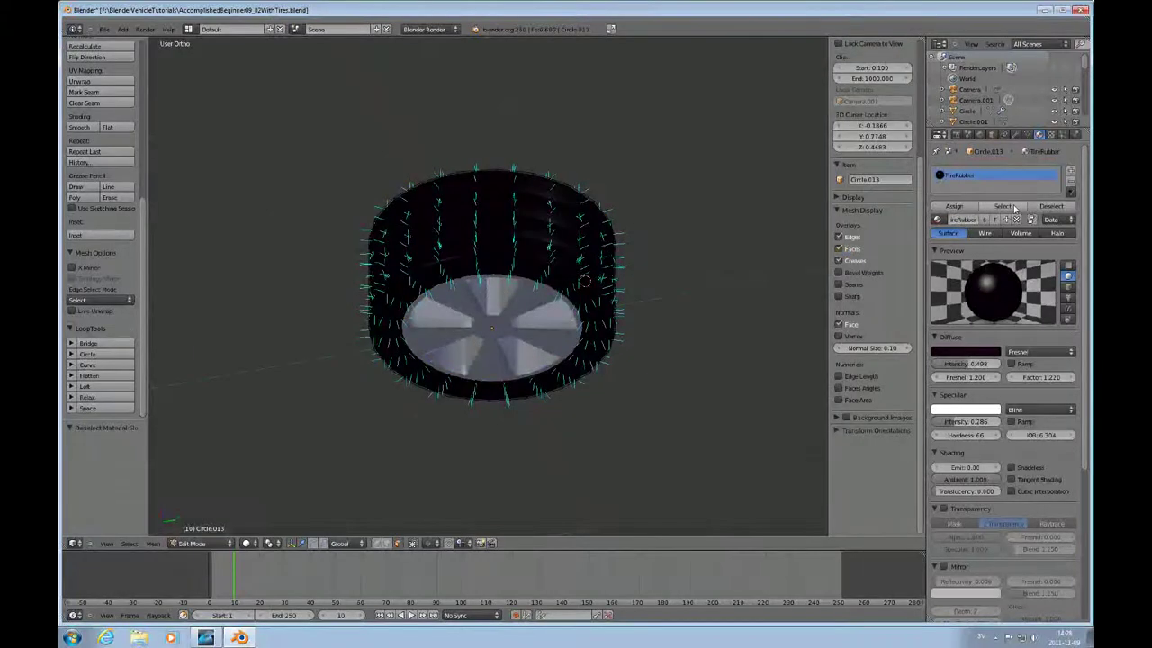
click(1002, 206)
click(1051, 206)
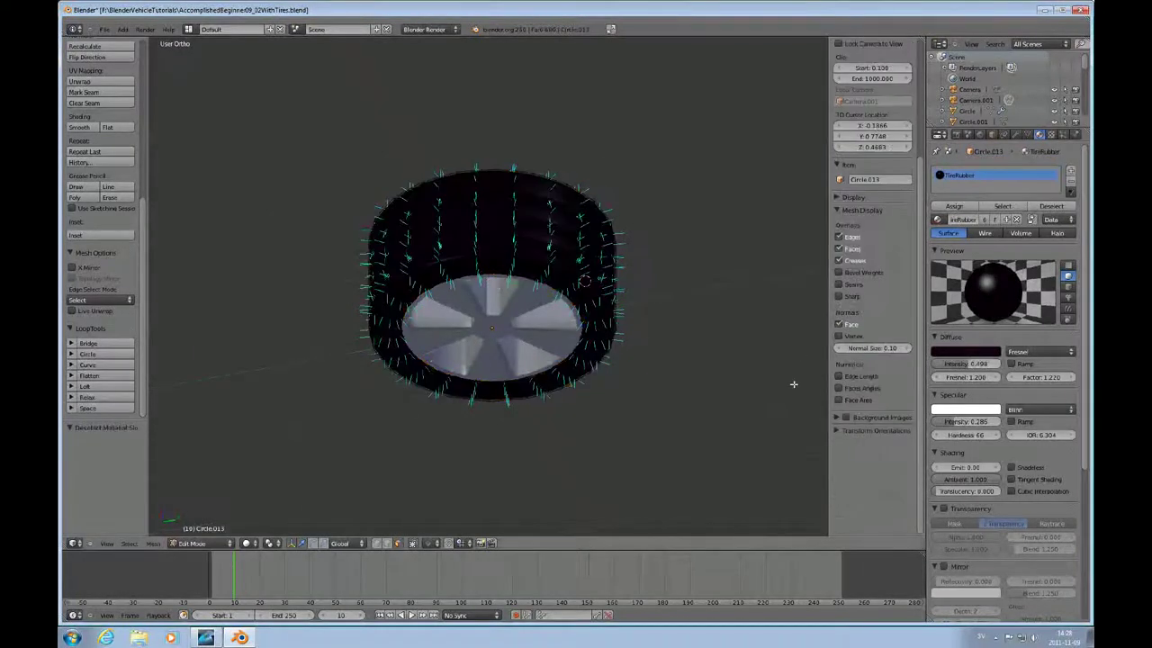
click(838, 325)
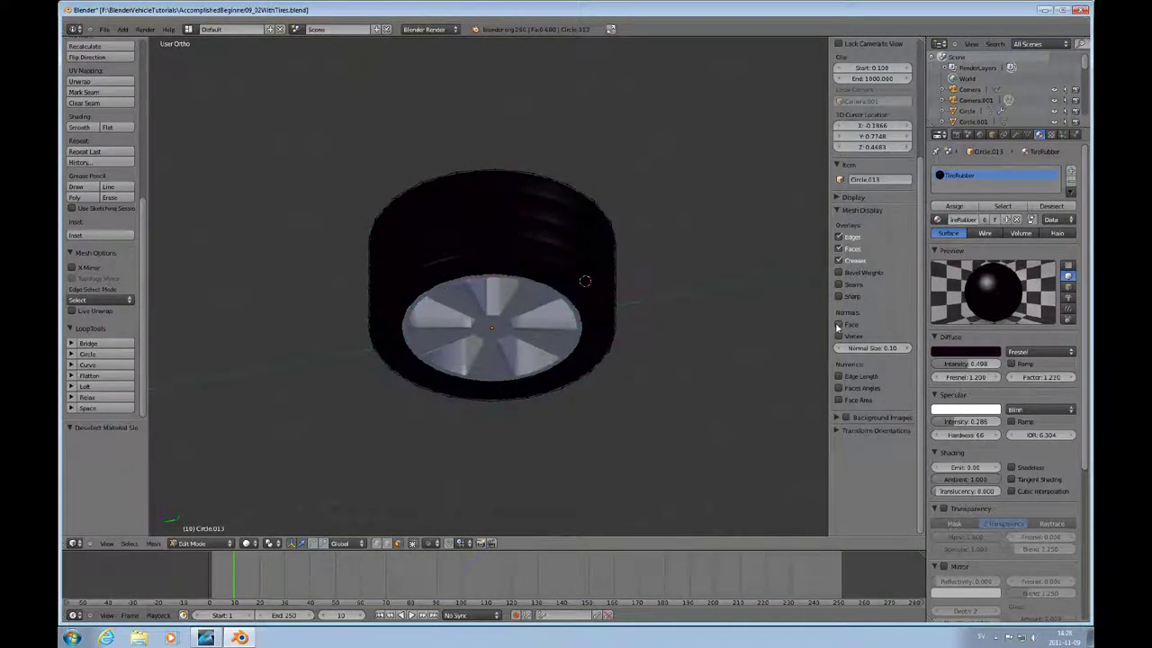
In Object Mode, select the aluminium hub and move the wheel -0.235 along Y from top view
key(Tab)
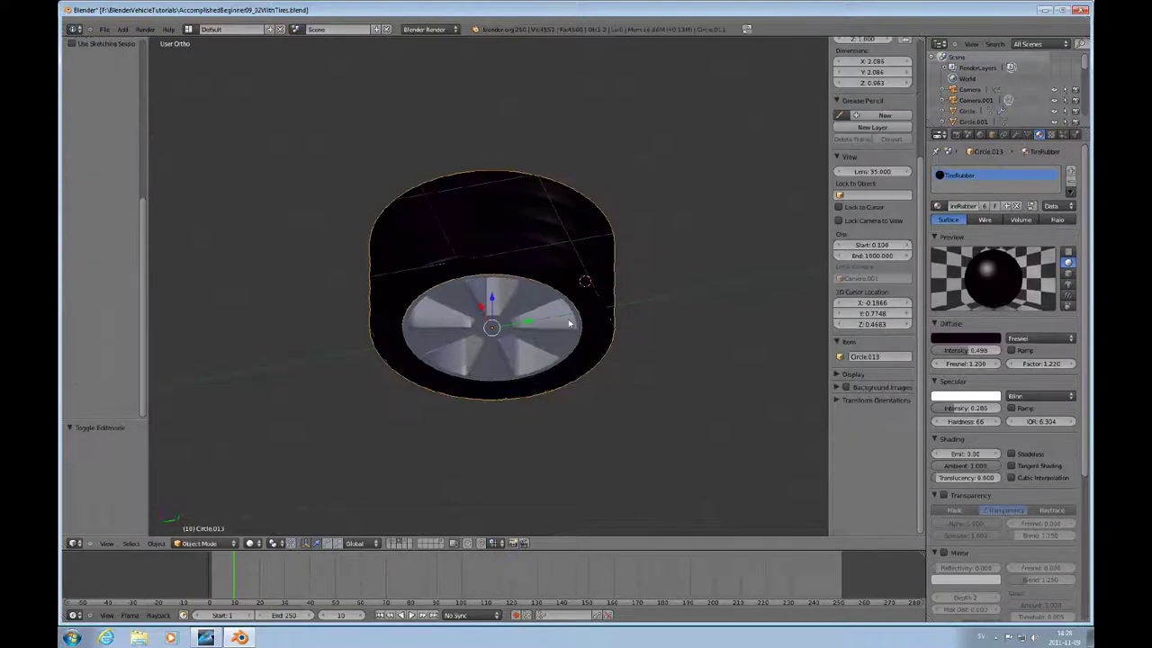
right_click(560, 322)
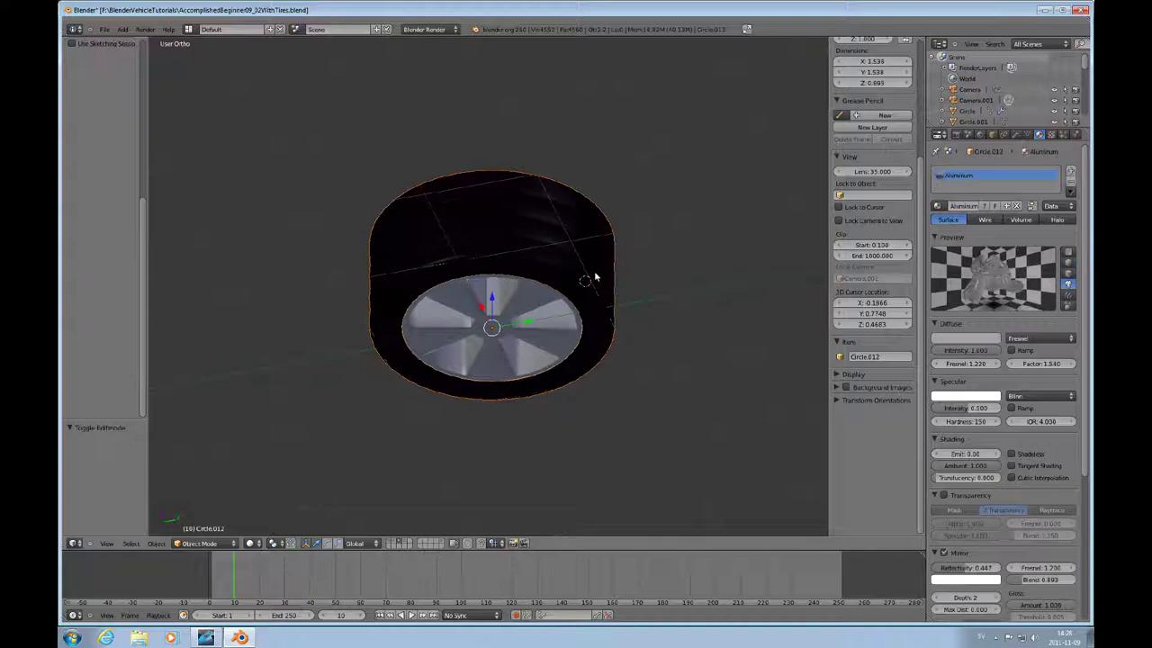
key(KP_7)
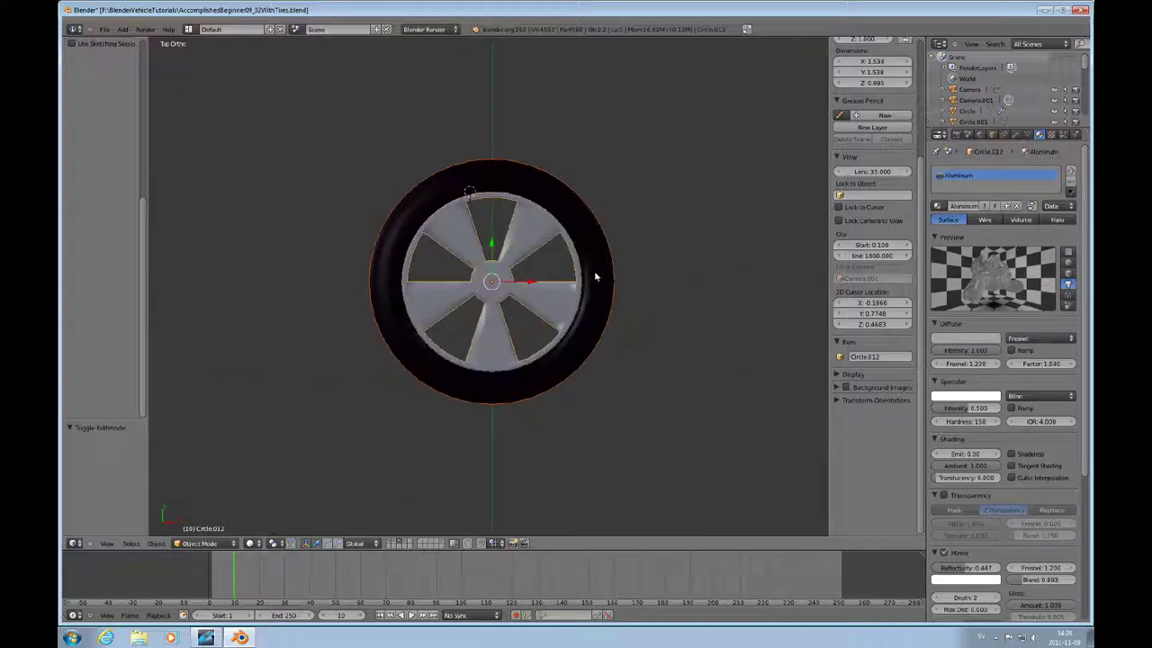
scroll(570, 308, down, 10)
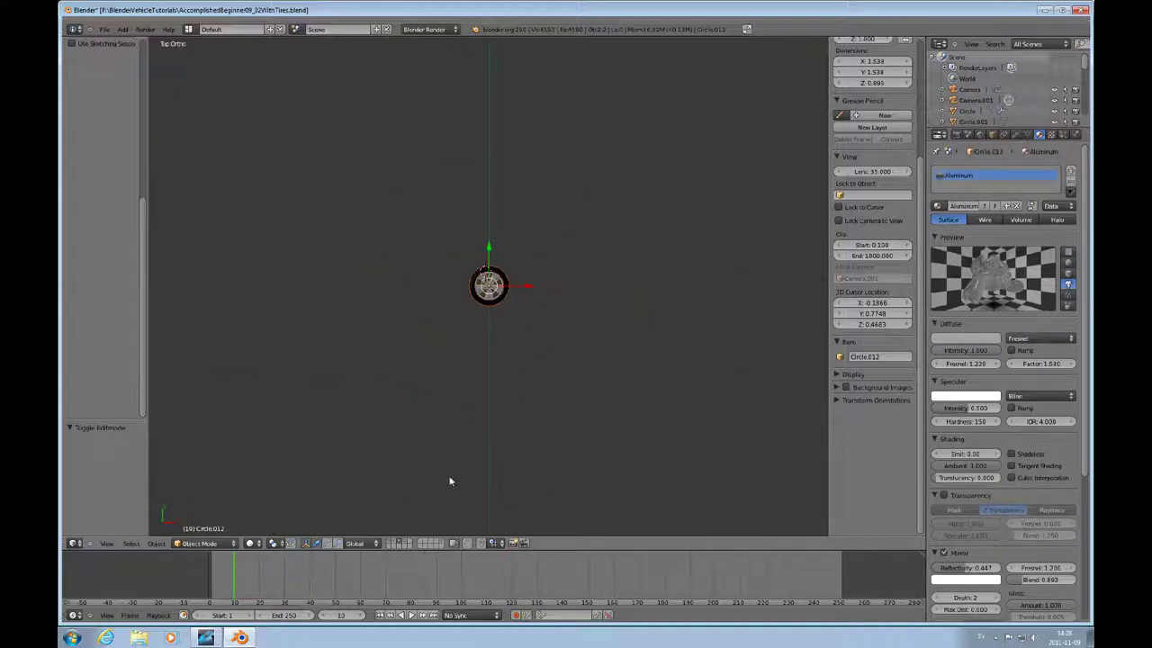
drag(491, 247, 491, 421)
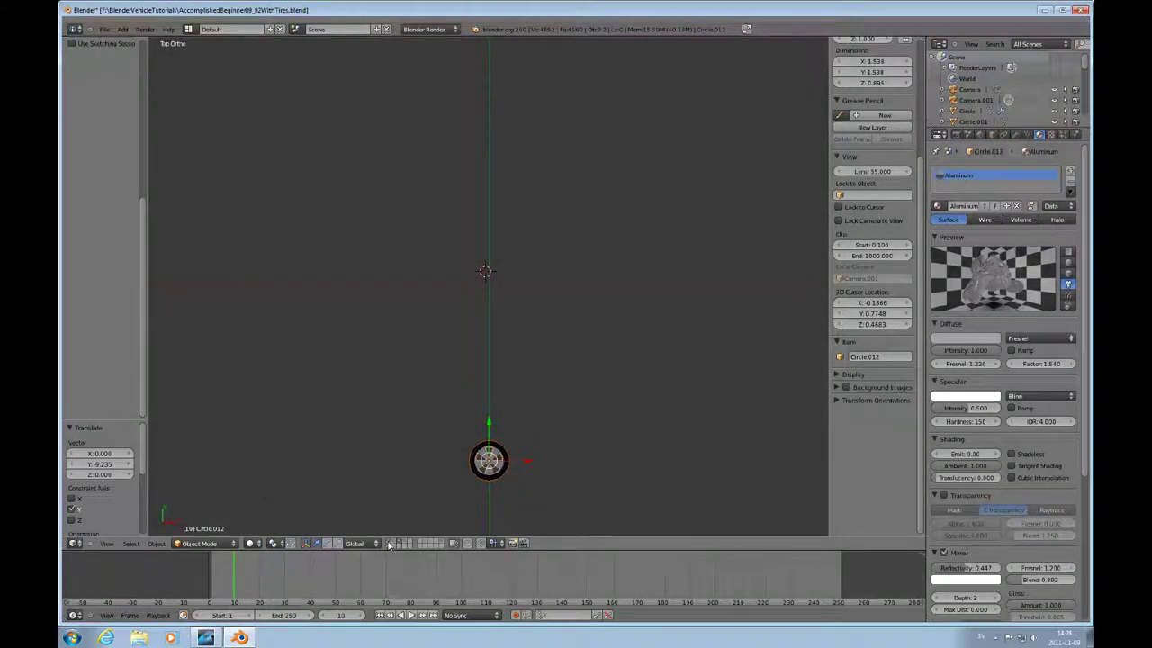
Show the car's layer, orbit to a side view, and select the car body
key(shift+1)
middle_drag(464, 432, 531, 317)
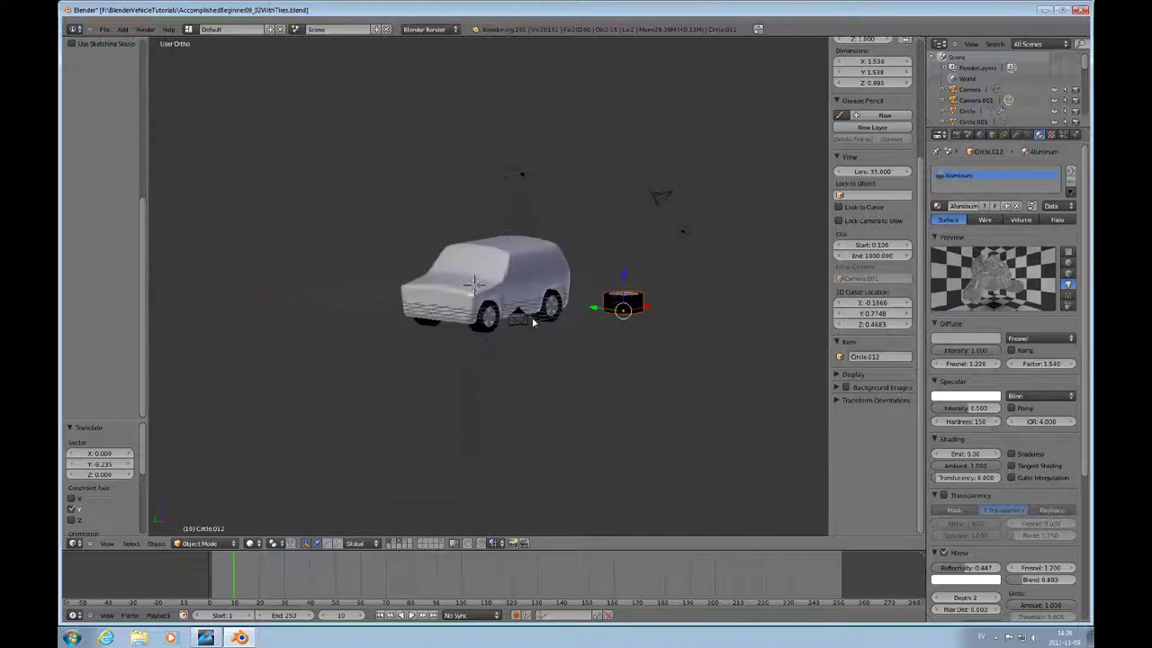
scroll(583, 338, up, 5)
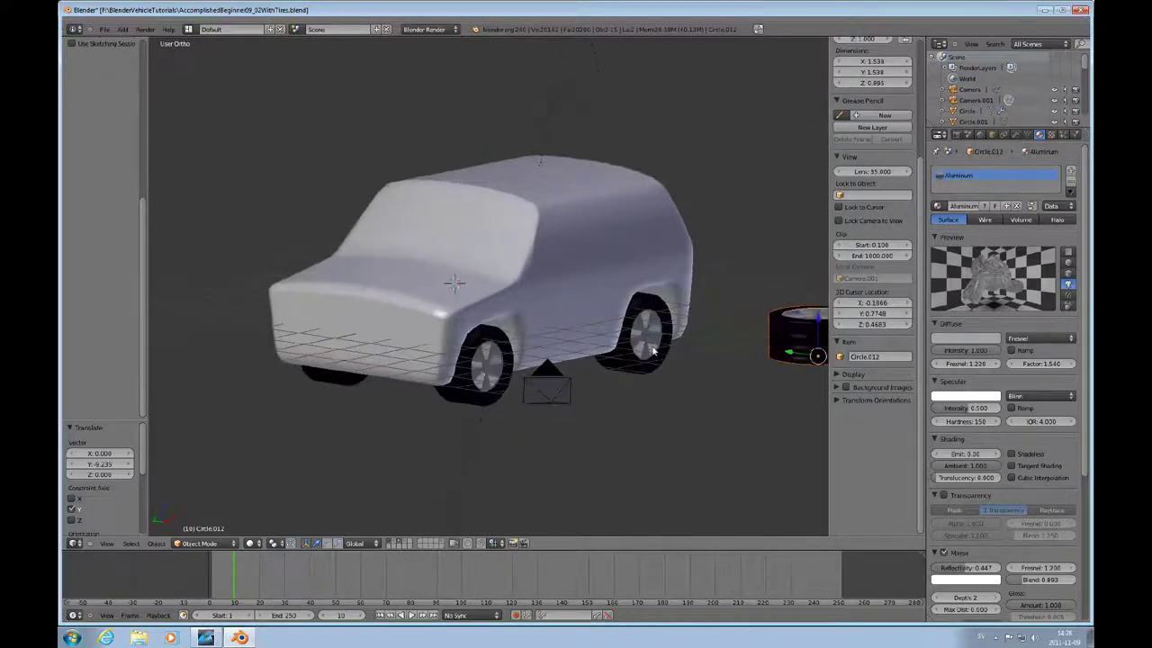
scroll(667, 355, down, 2)
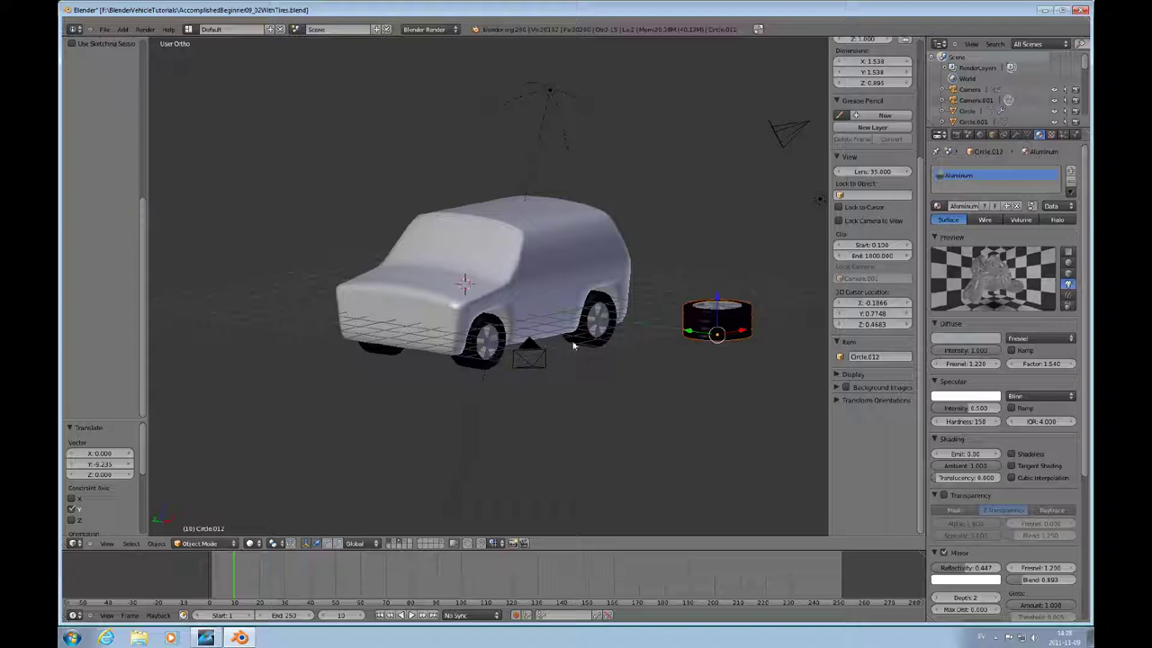
middle_drag(595, 338, 482, 339)
scroll(478, 340, up, 3)
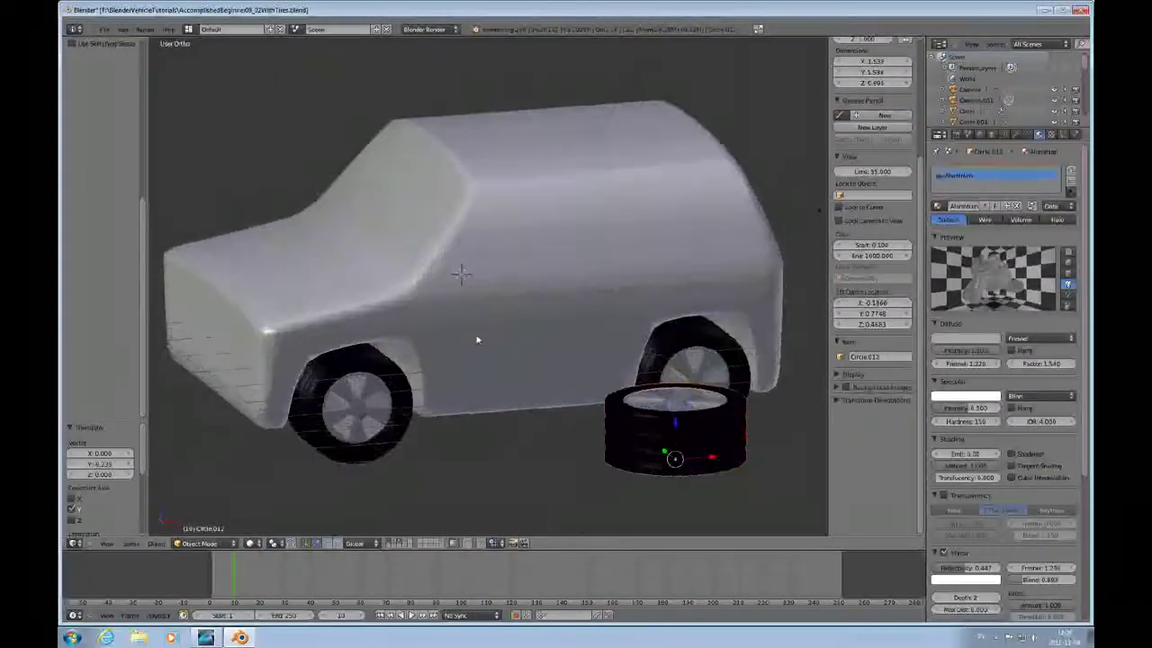
scroll(478, 340, down, 2)
right_click(481, 334)
Enter and exit Edit Mode on the car body while orbiting, then select the new wheel
key(Tab)
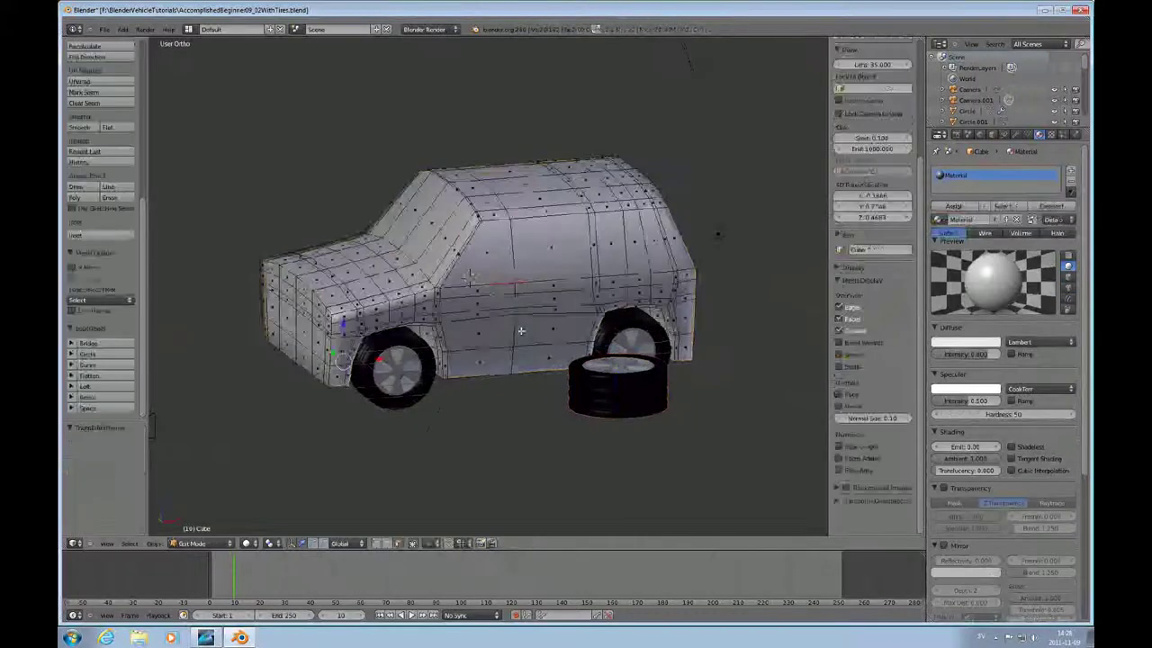
middle_drag(484, 353, 596, 349)
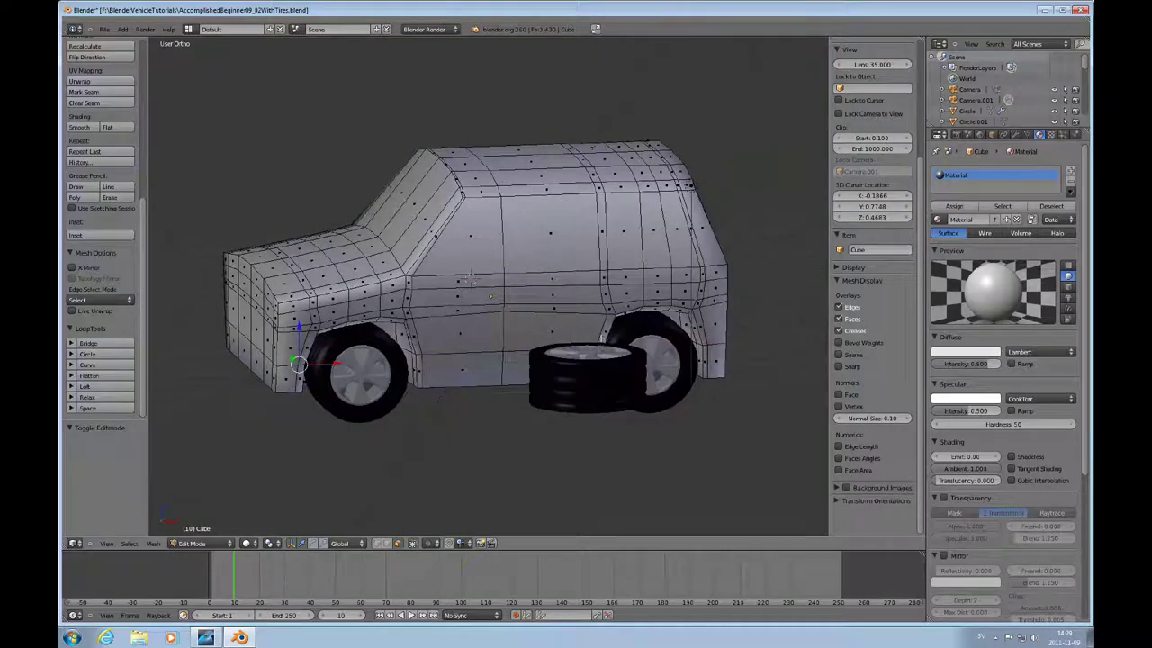
scroll(600, 335, down, 3)
middle_drag(601, 307, 628, 316)
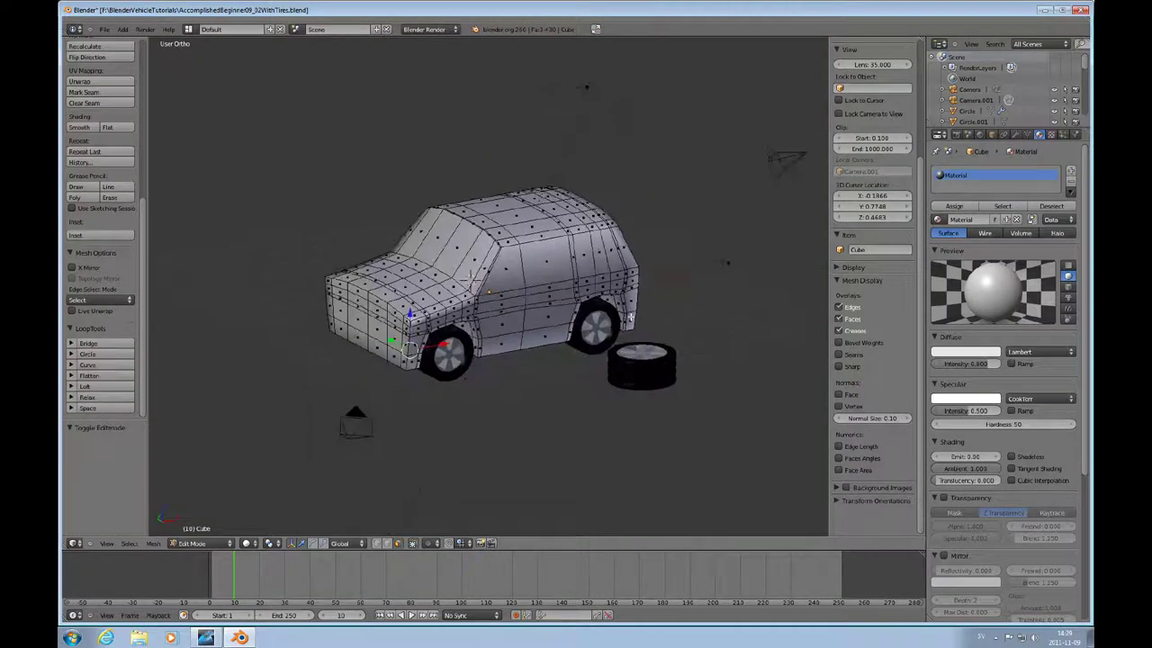
key(Tab)
right_click(647, 360)
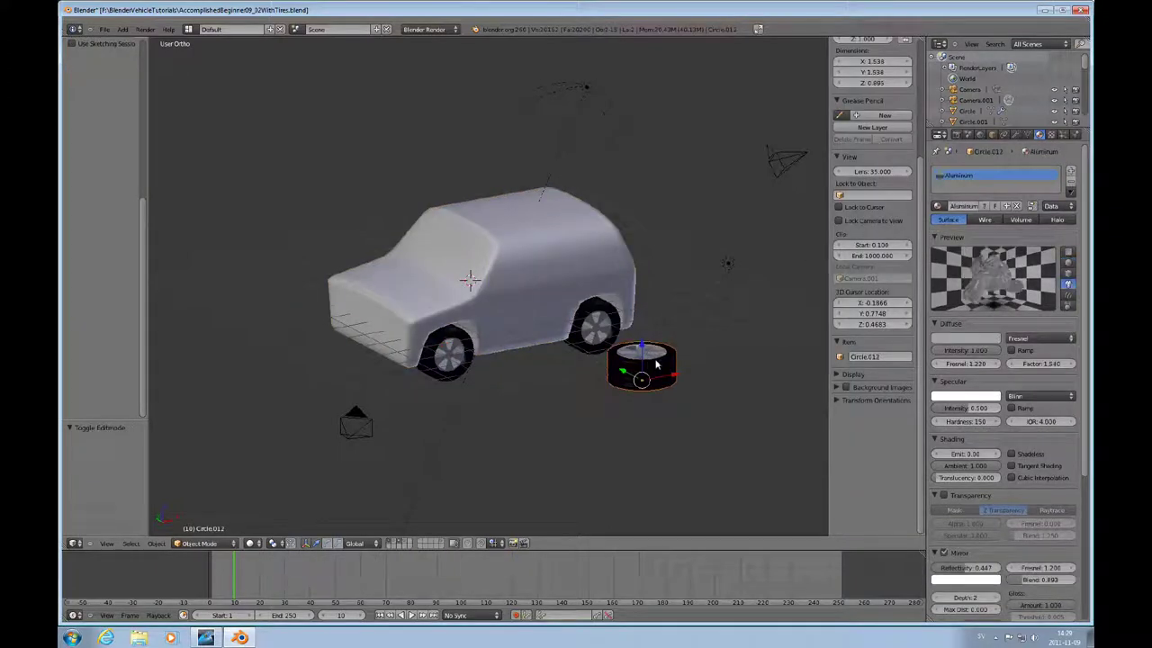
Rotate the new wheel 90° about X so it stands upright
key(r)
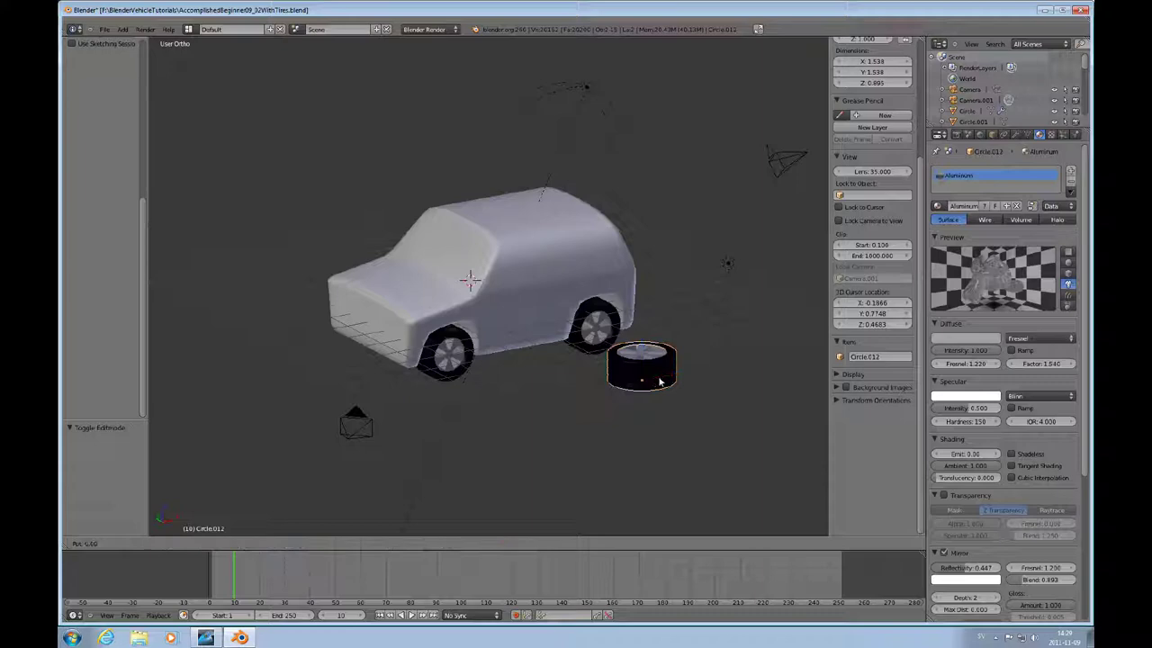
text(x)
text(90)
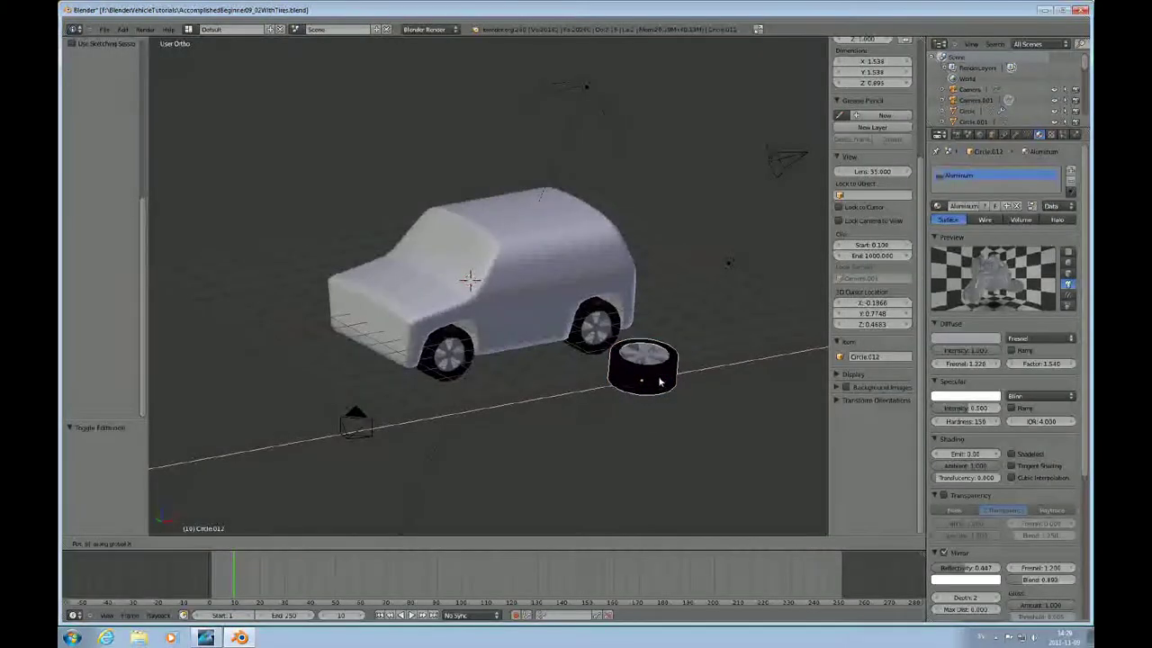
key(Return)
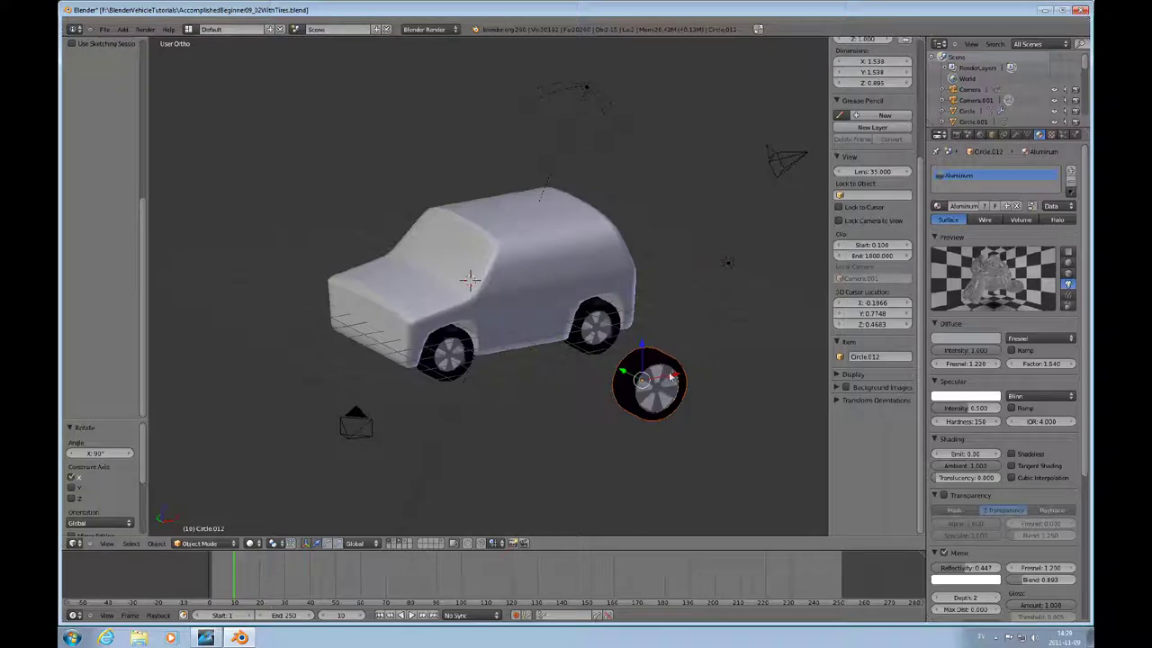
Select the old front tyre and pull it out along Y
right_click(459, 358)
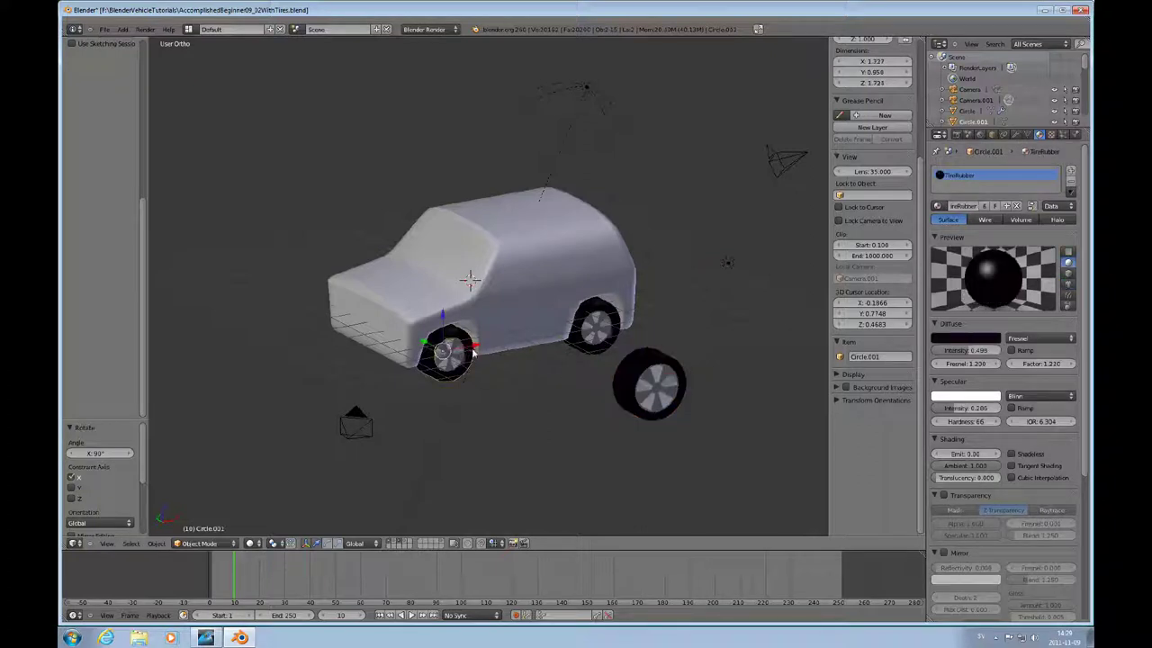
right_click(458, 351)
right_click(460, 343)
key(g)
key(y)
click(473, 371)
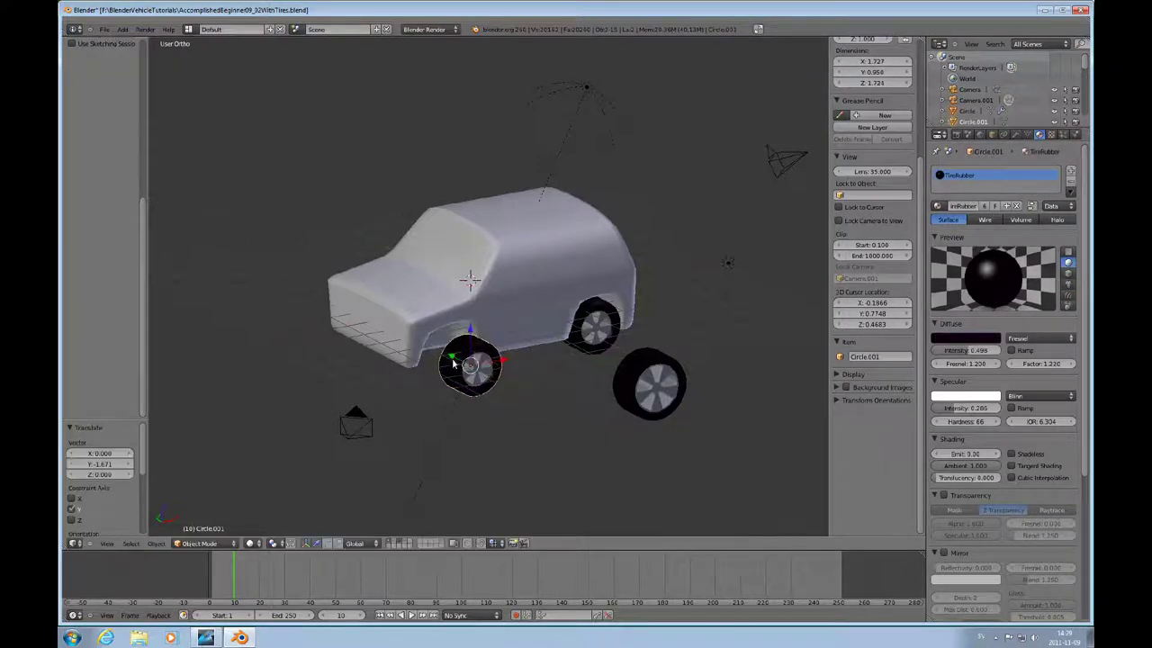
key(g)
key(y)
click(513, 369)
Move the old tyre about -3.145 along X to the car's left, then view from the side
key(g)
key(x)
click(466, 359)
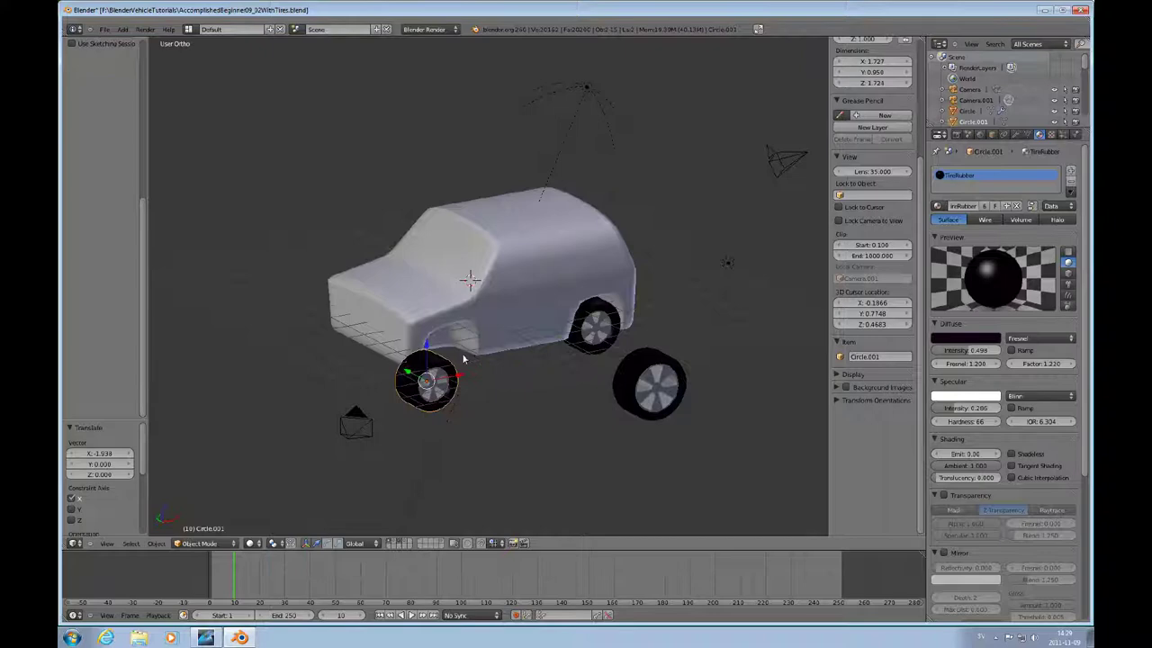
key(g)
key(x)
click(453, 362)
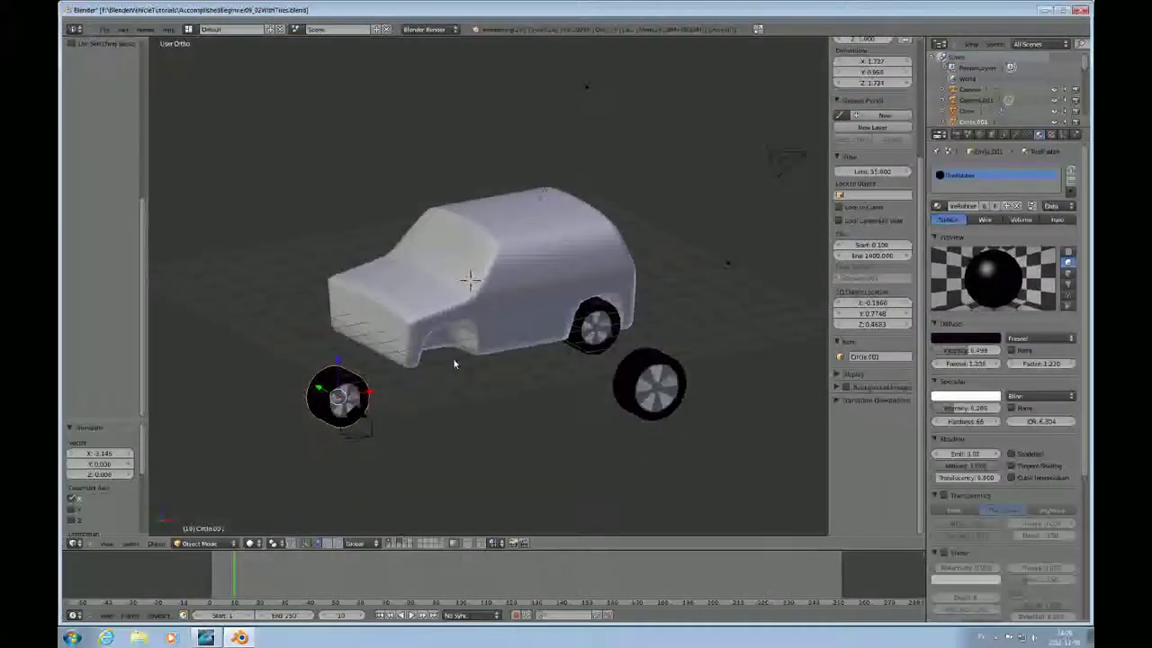
key(KP_1)
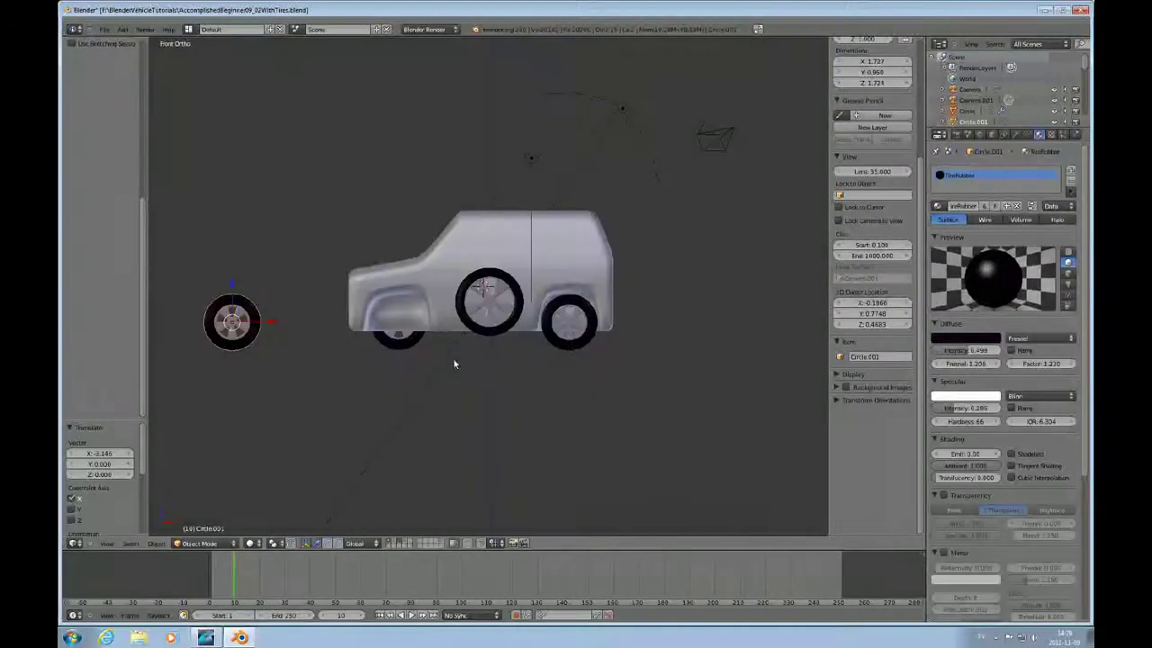
Select the spare spoked wheel and move it along X and Z into the front wheel arch
right_click(487, 324)
right_click(493, 322)
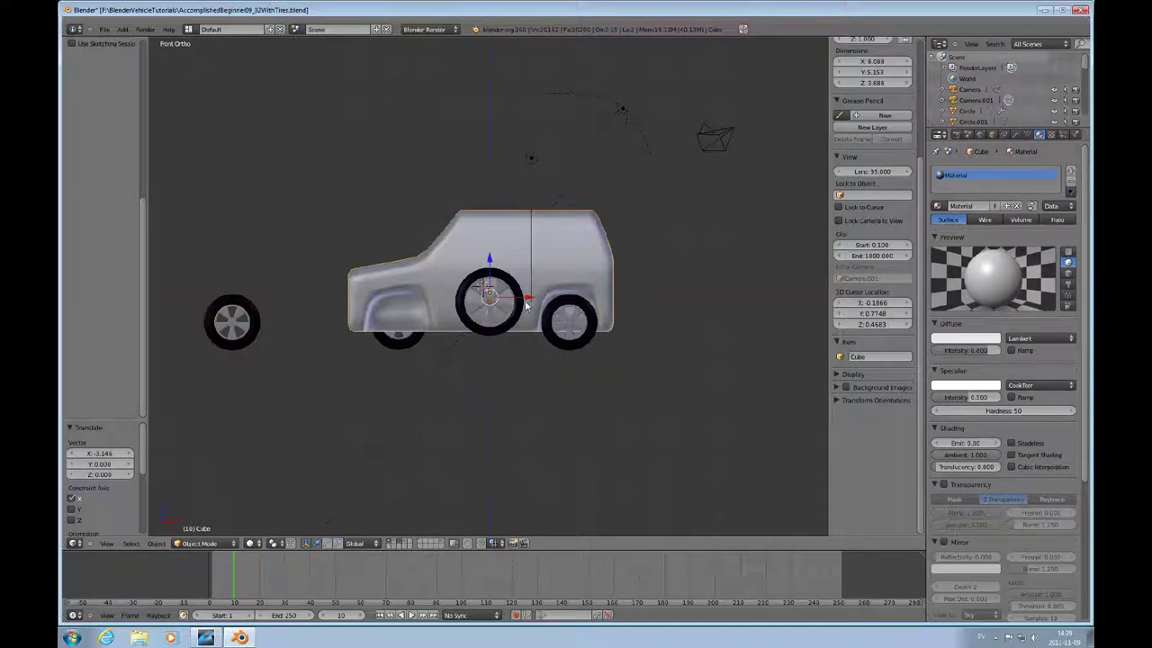
right_click(519, 315)
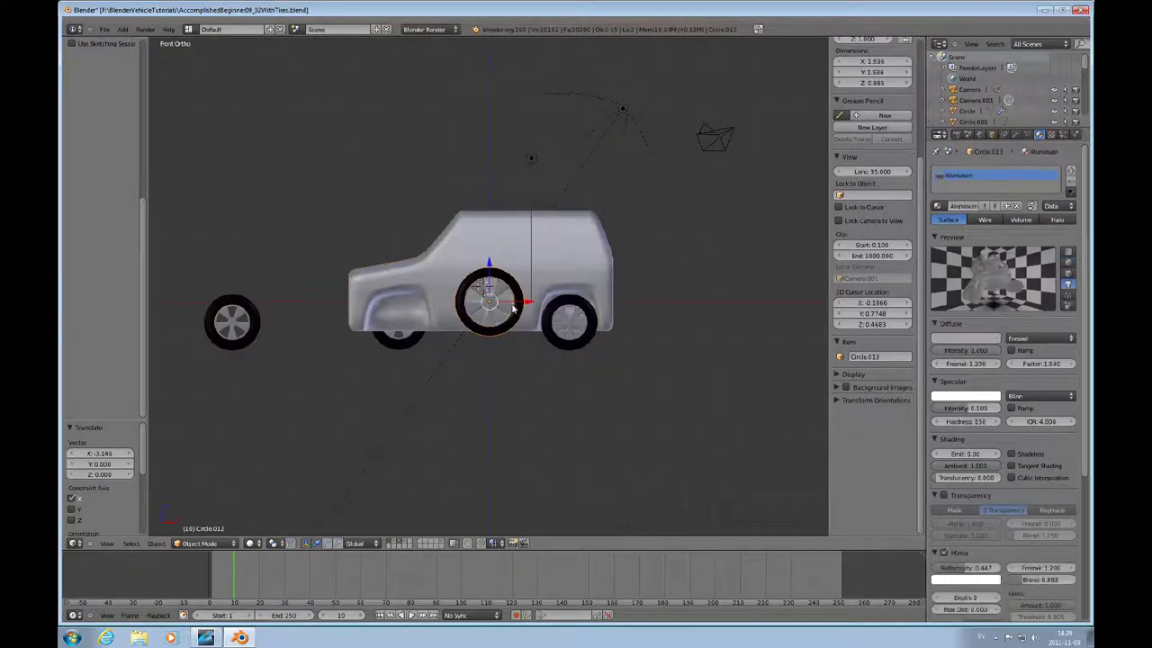
key(g)
key(x)
click(416, 278)
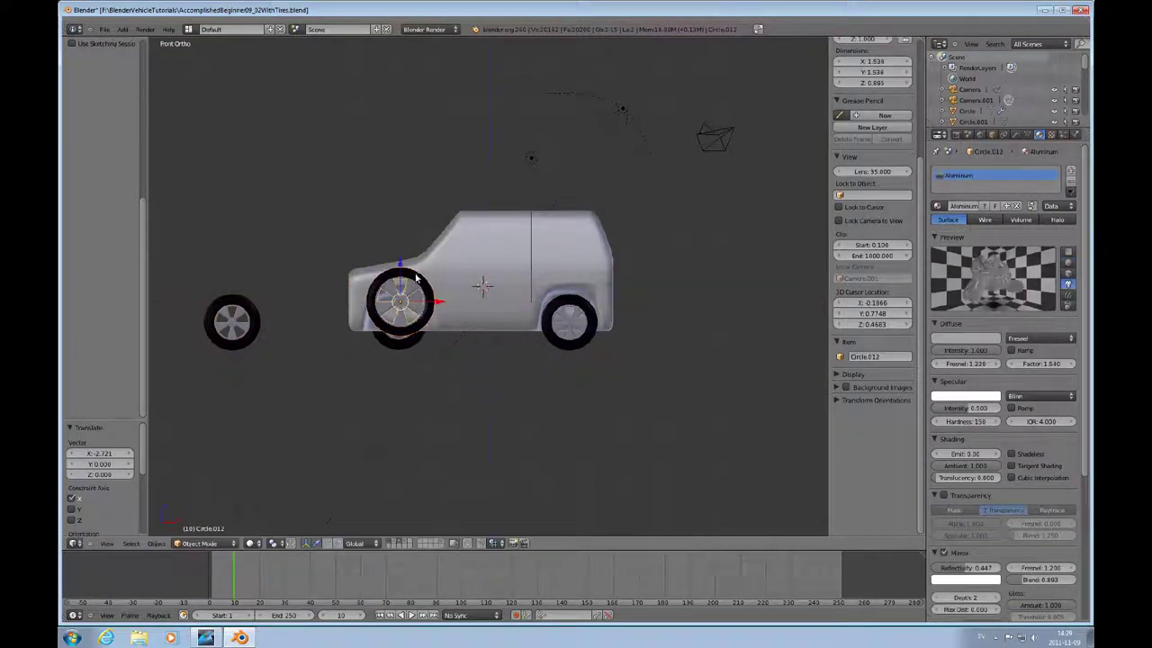
key(g)
key(z)
click(441, 324)
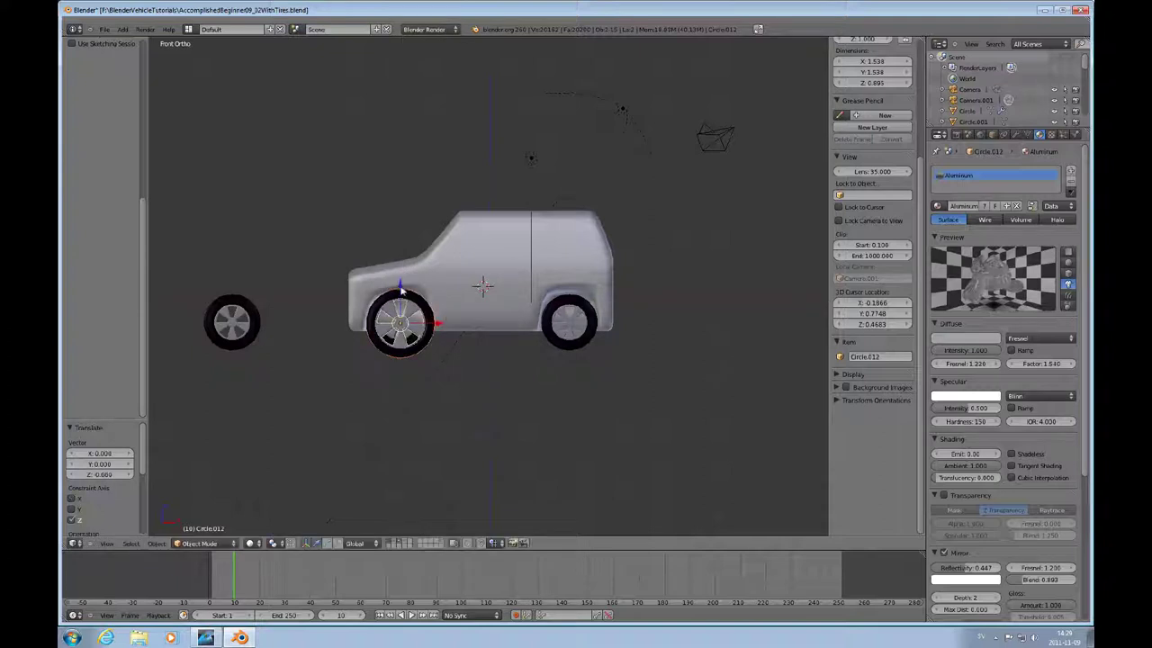
key(g)
key(x)
click(437, 324)
Adjust the wheel along Y until it sits flush with the car's side, checking from side view
scroll(435, 323, up, 3)
ctrl+scroll(436, 322, left, 2)
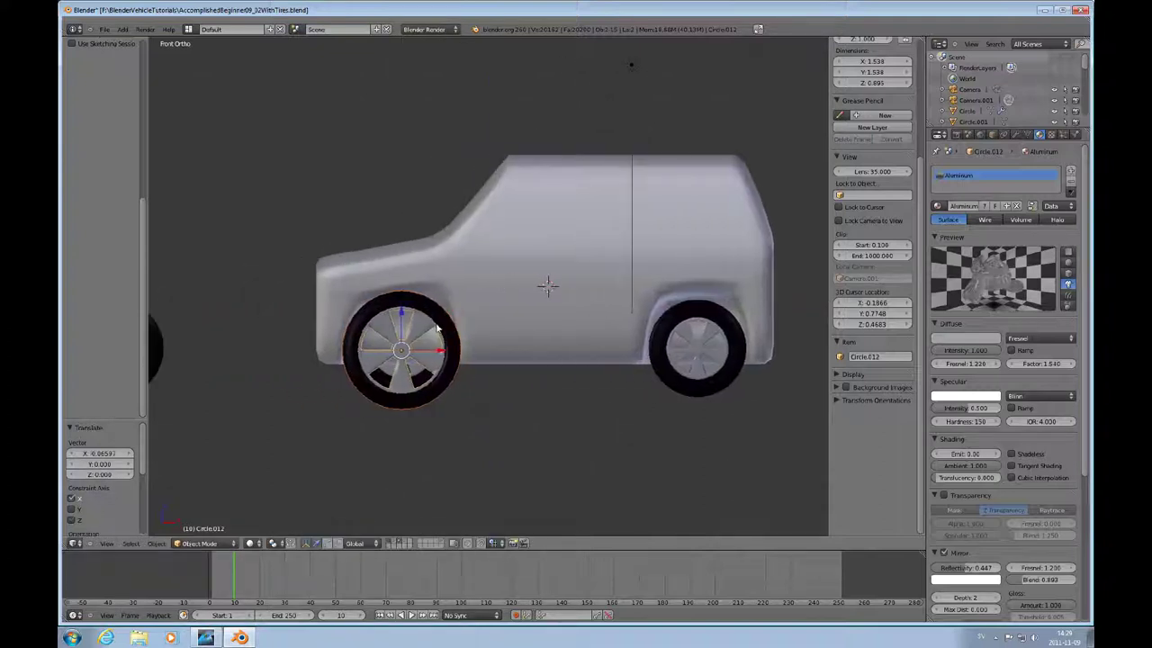
ctrl+scroll(436, 322, left, 1)
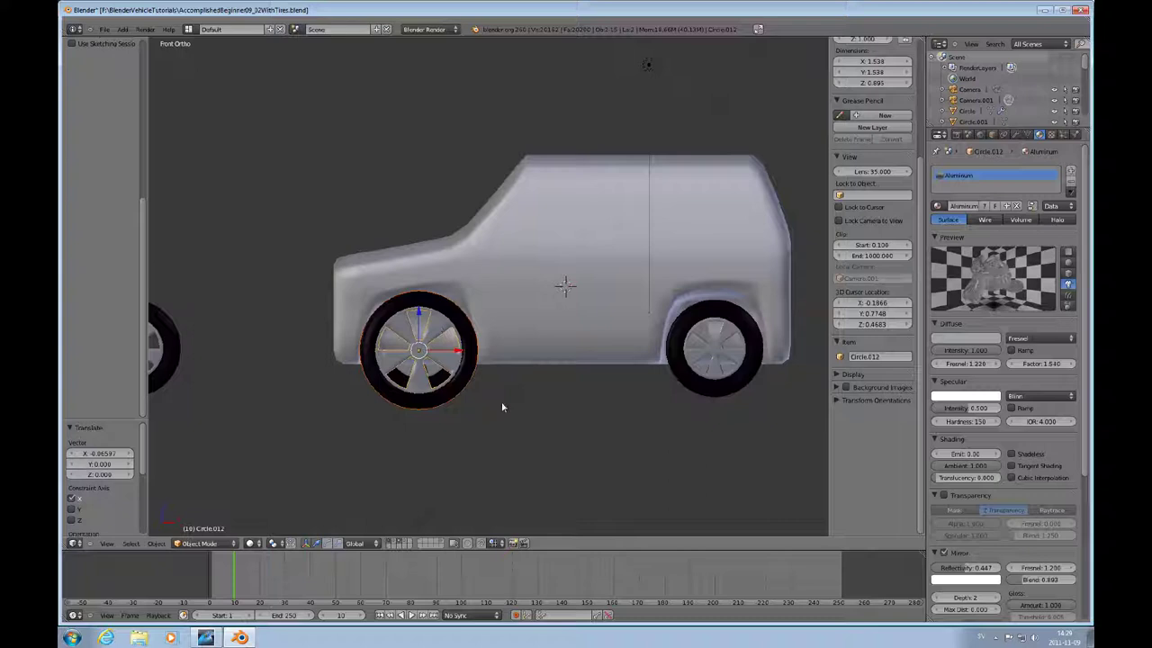
key(g)
key(y)
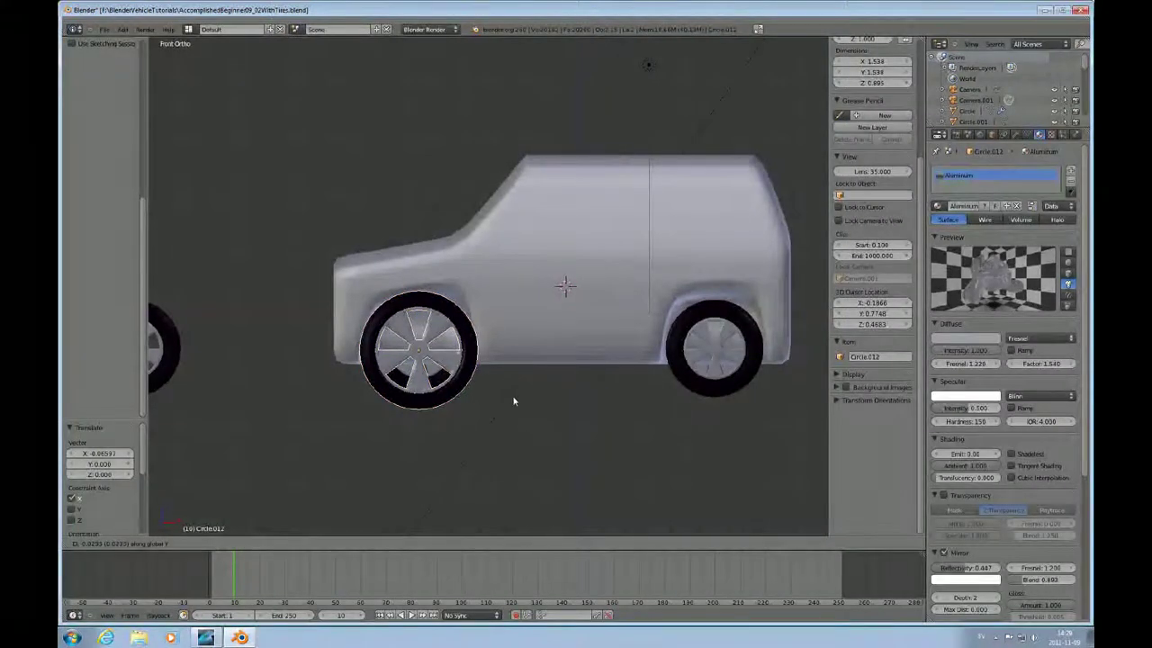
click(532, 377)
middle_drag(544, 376, 524, 404)
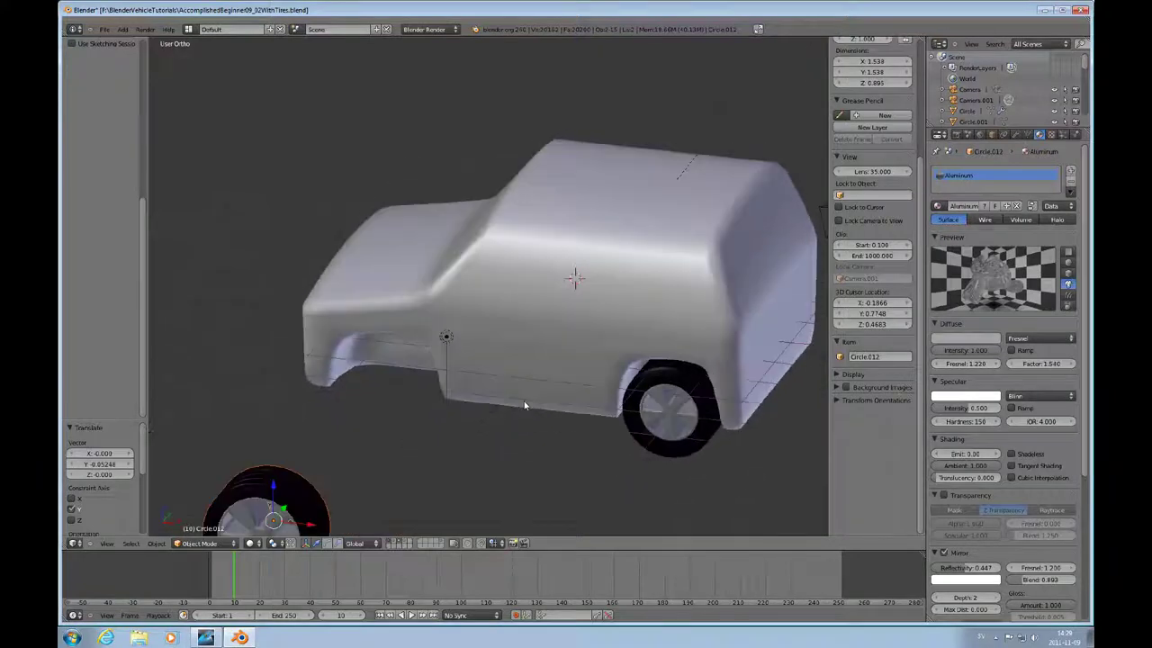
key(g)
key(y)
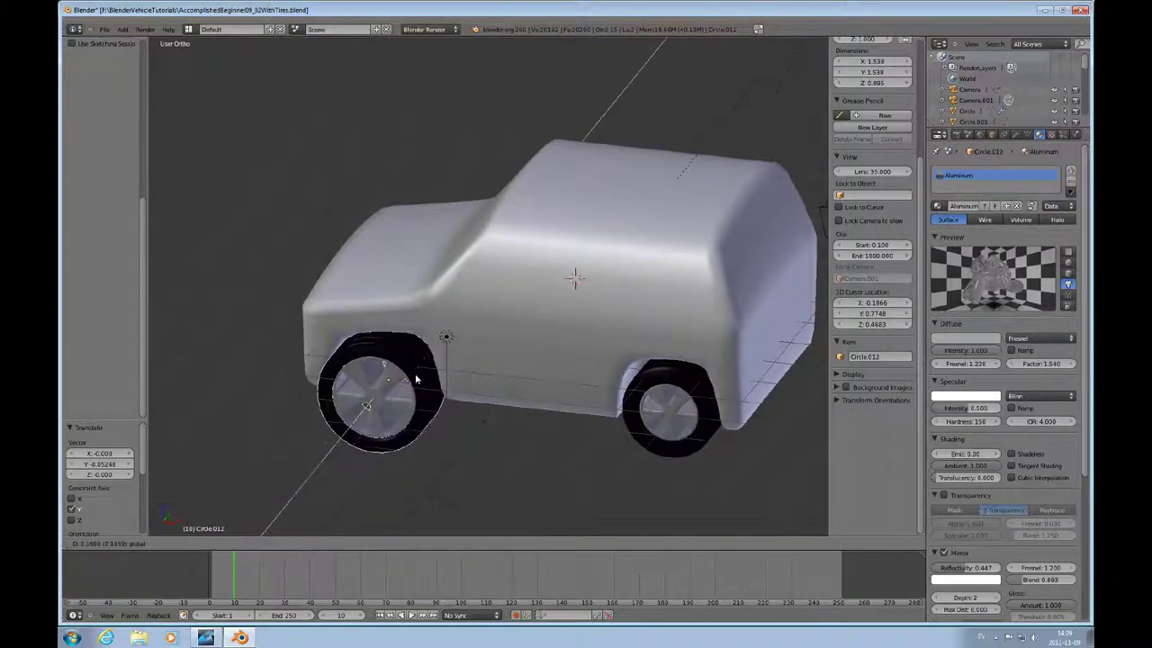
click(427, 381)
key(KP_1)
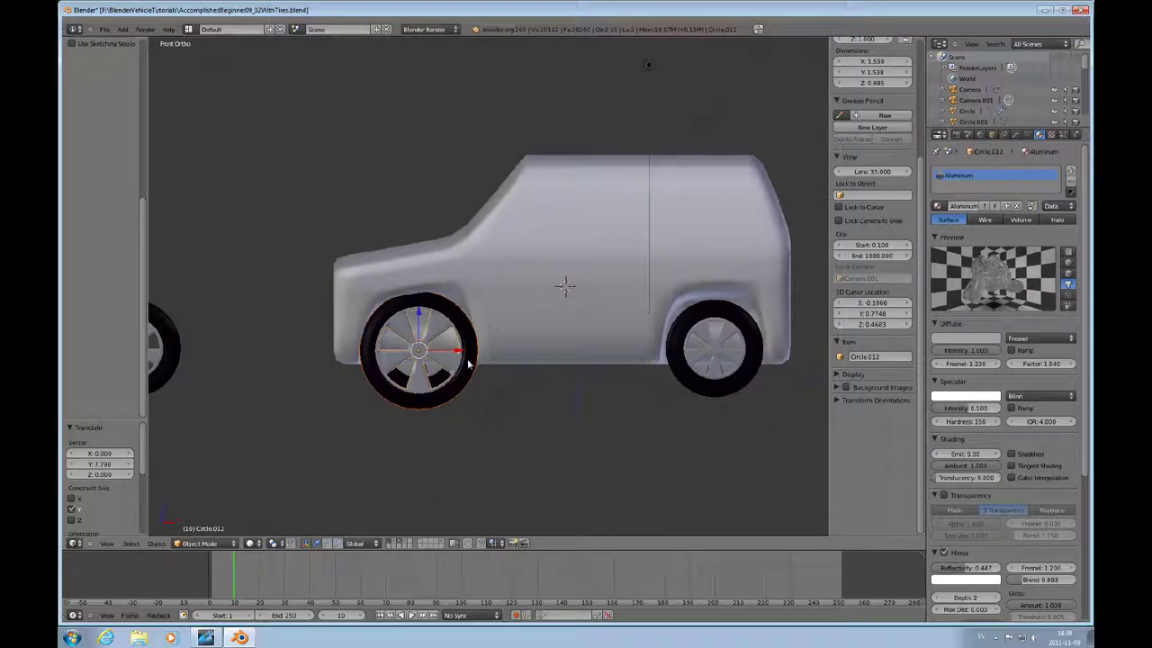
middle_drag(508, 371, 444, 388)
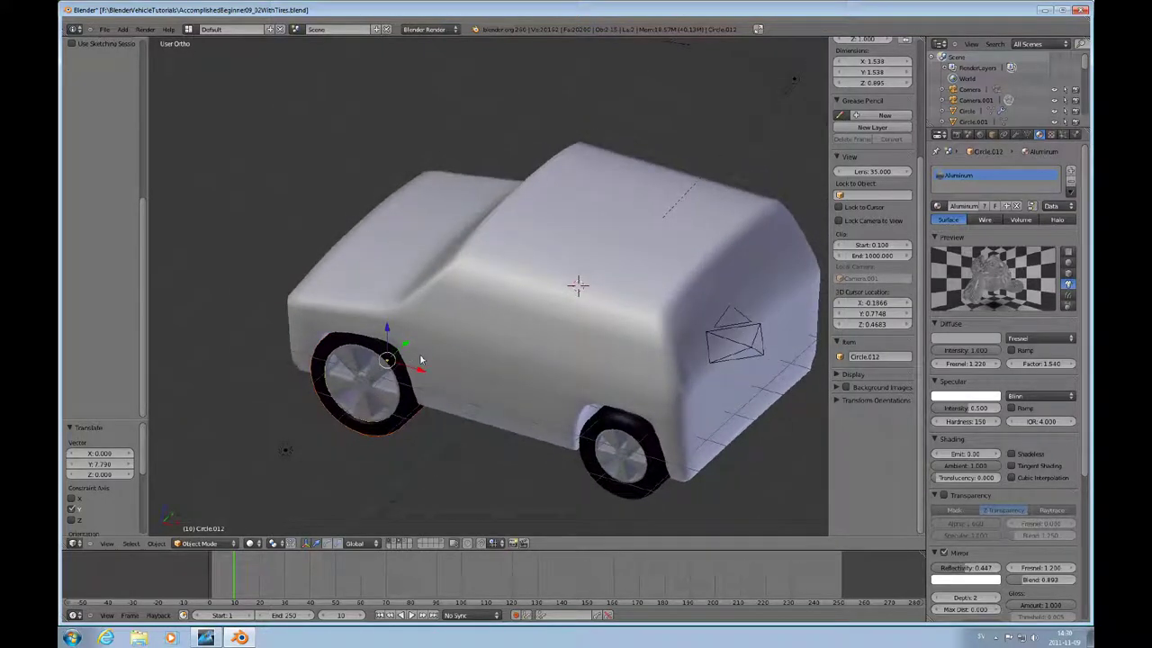
From the underside view, nudge the wheel along Y to centre it in its well
key(ctrl+KP_7)
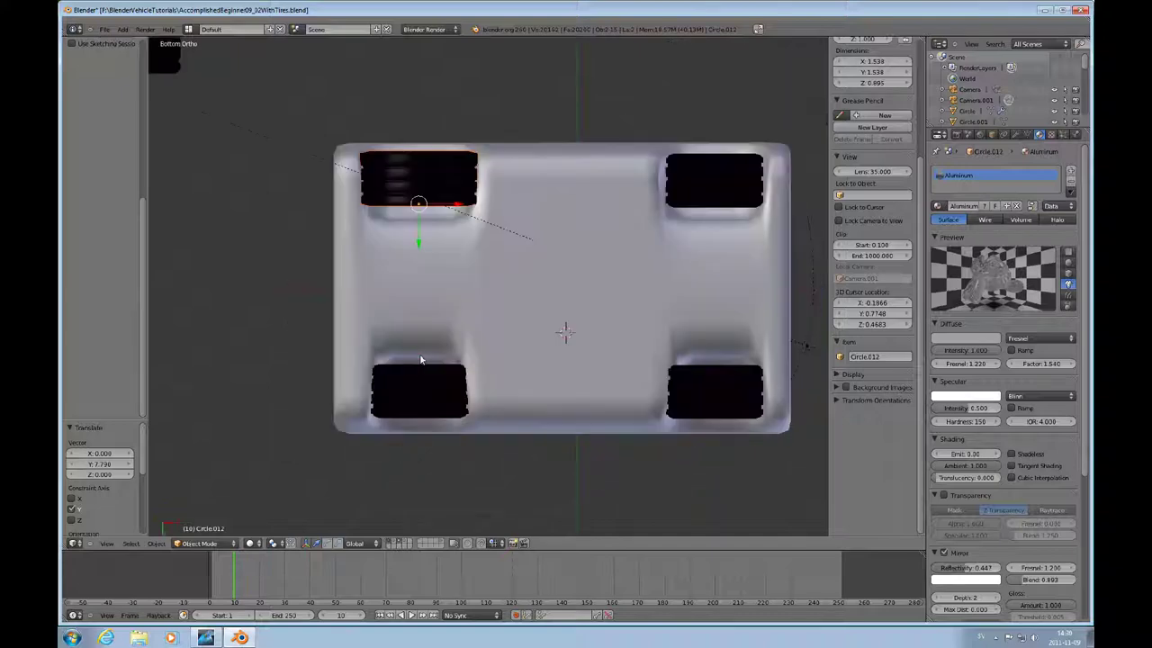
click(415, 233)
key(g)
key(y)
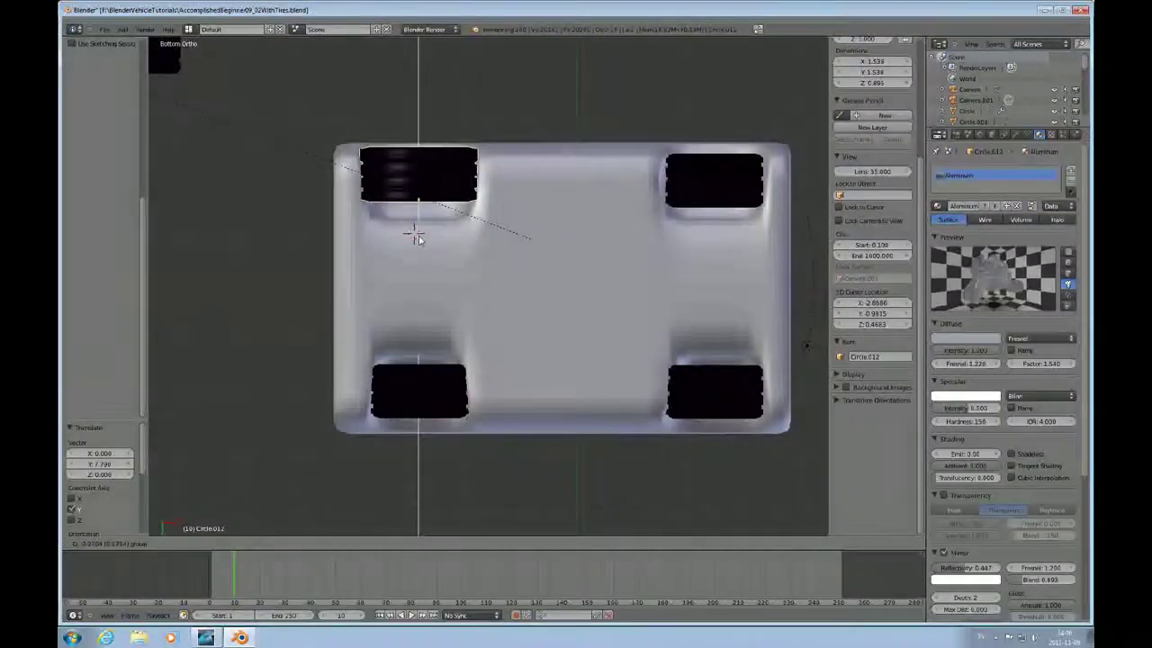
click(452, 227)
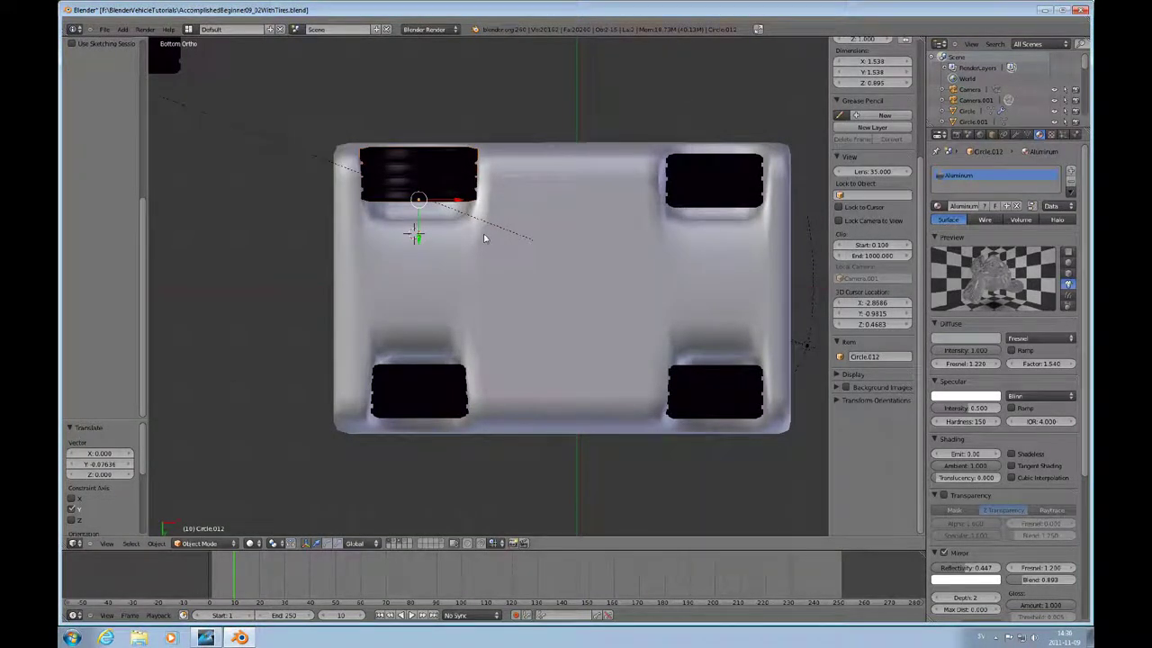
Scale the wheel down to 0.934, then to 0.948 while keeping its width
key(s)
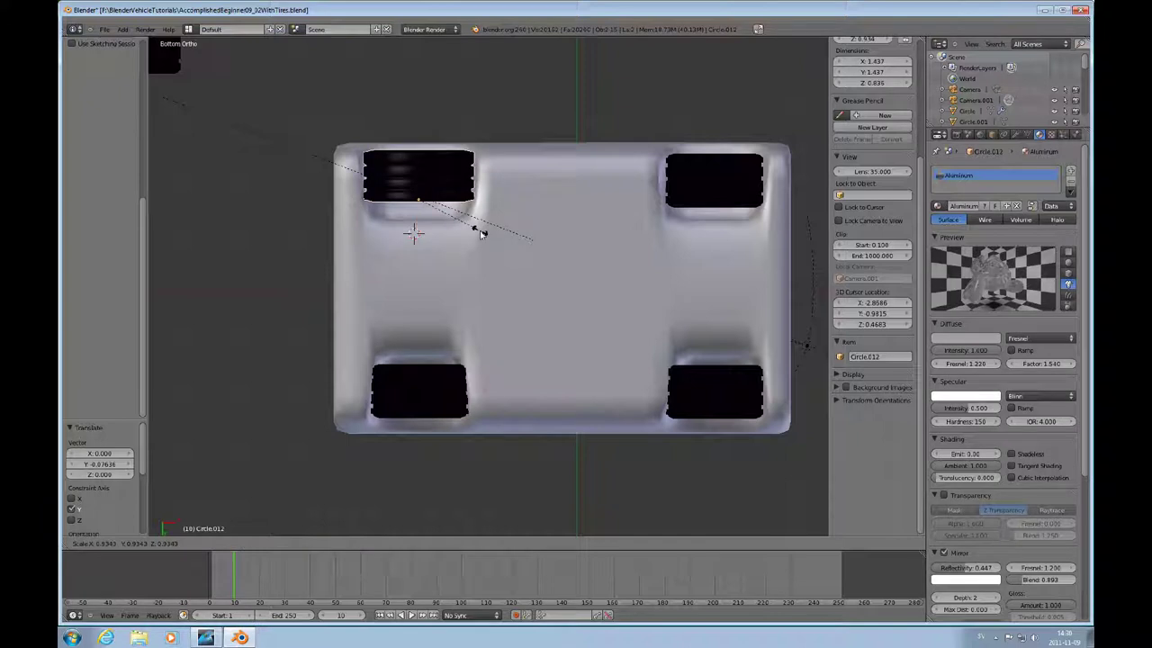
click(481, 233)
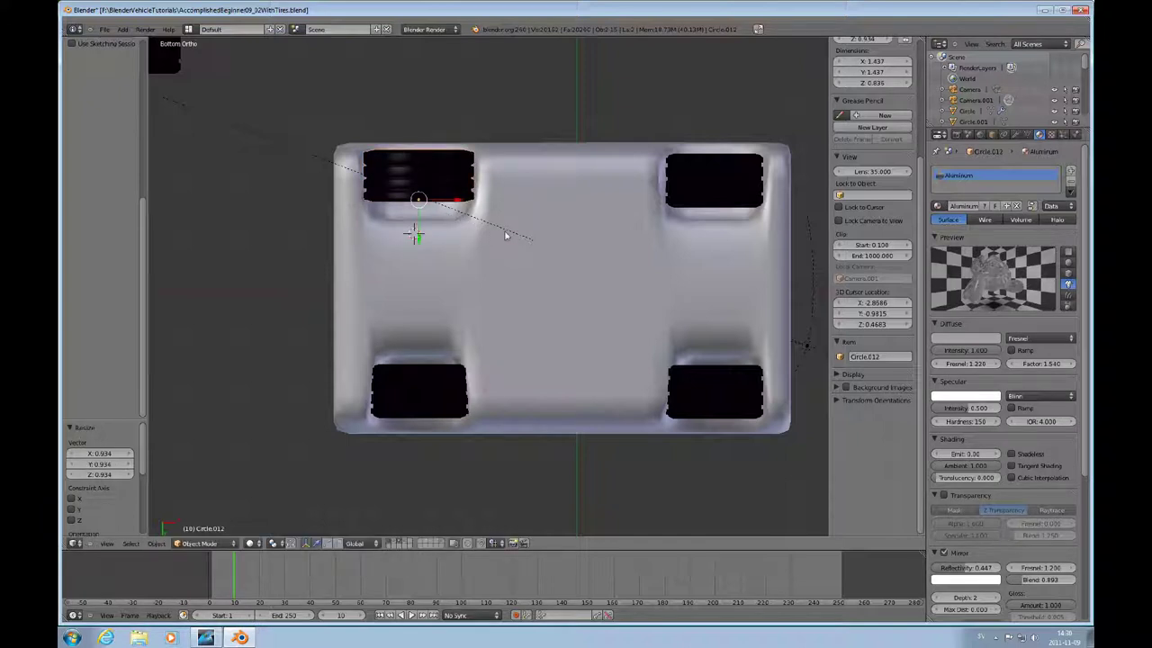
key(s)
key(x)
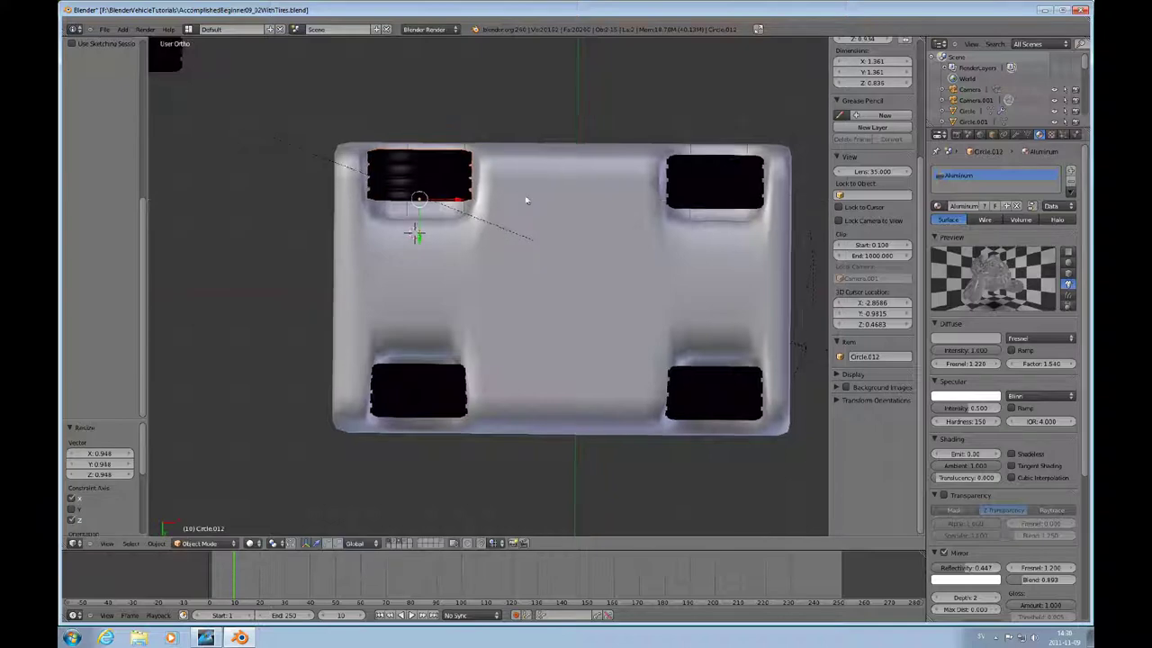
click(527, 200)
middle_drag(527, 199, 520, 317)
Select the black tyre, toggle Edit Mode in and out, then switch to side view and camera view
scroll(459, 369, up, 3)
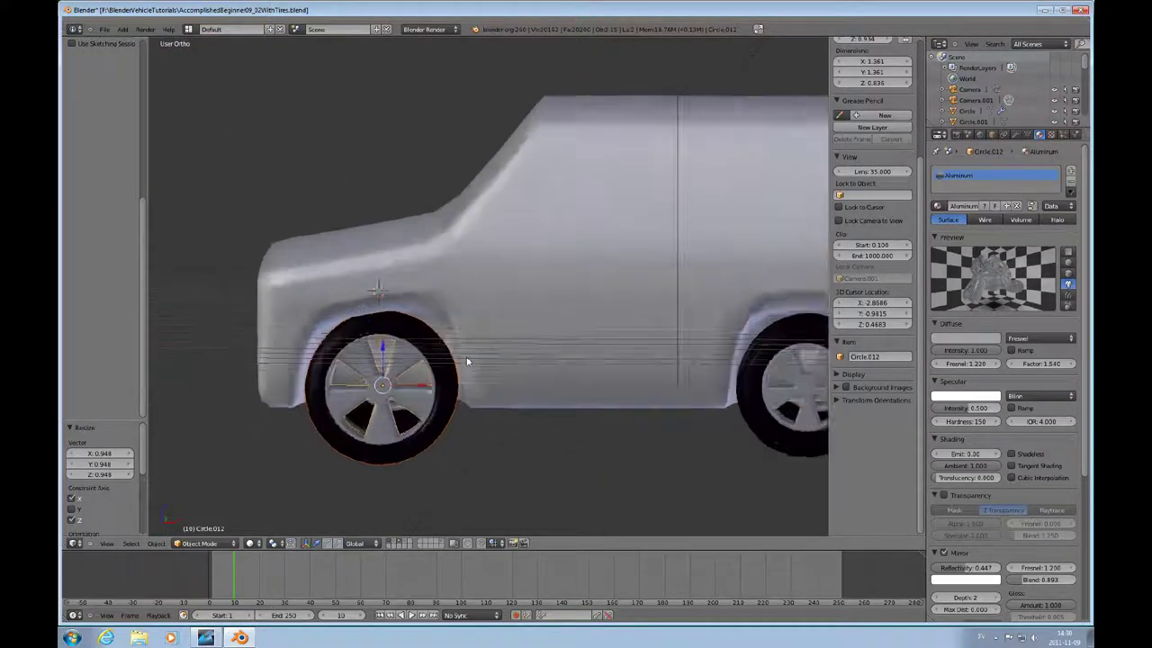
right_click(434, 393)
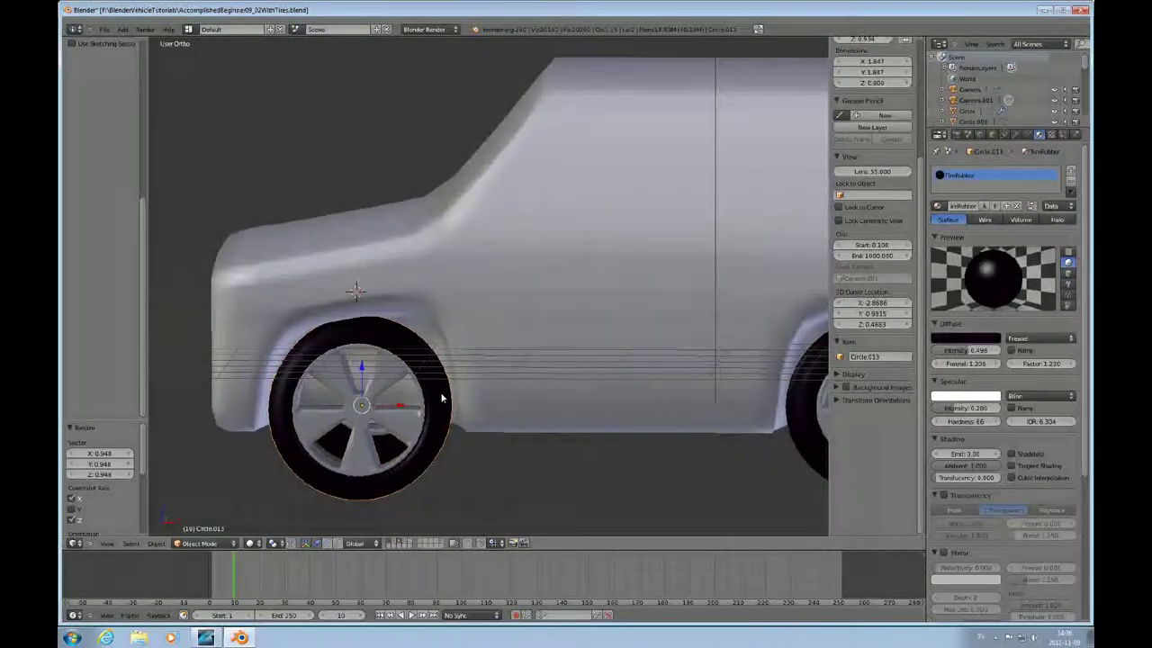
key(Tab)
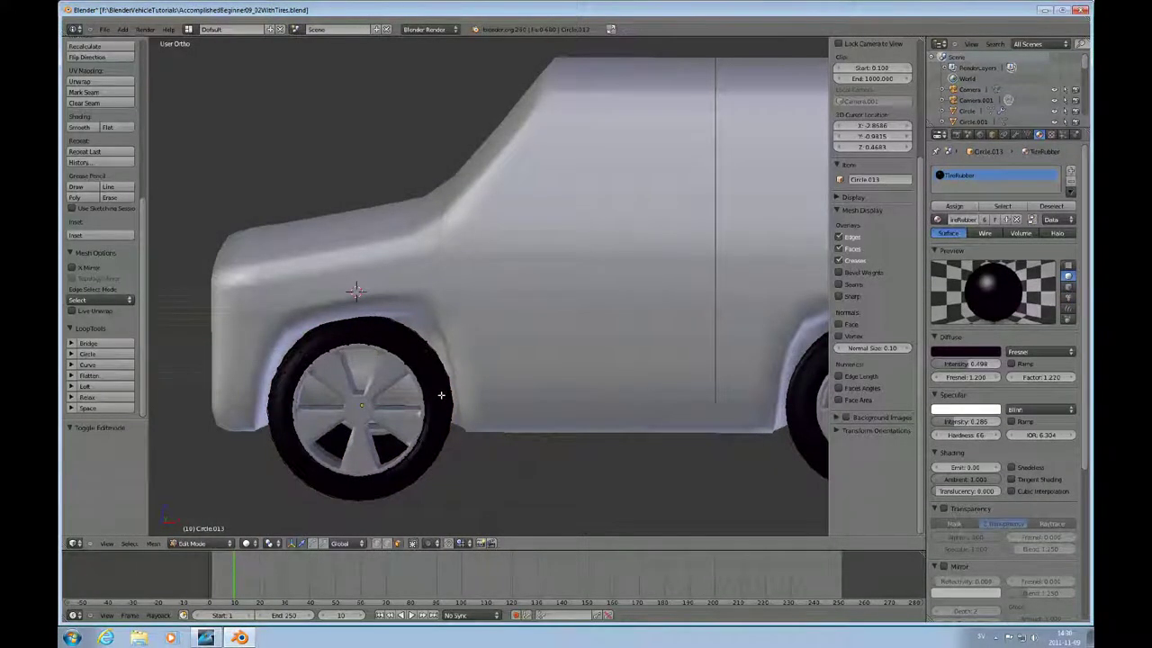
scroll(457, 384, down, 2)
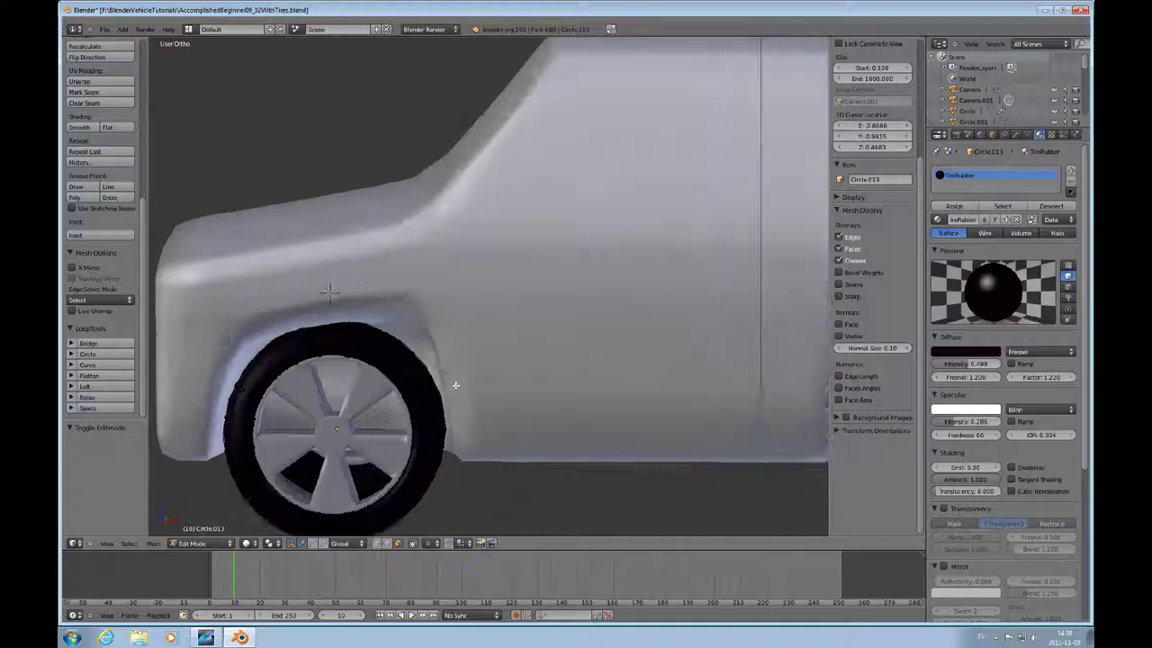
key(Tab)
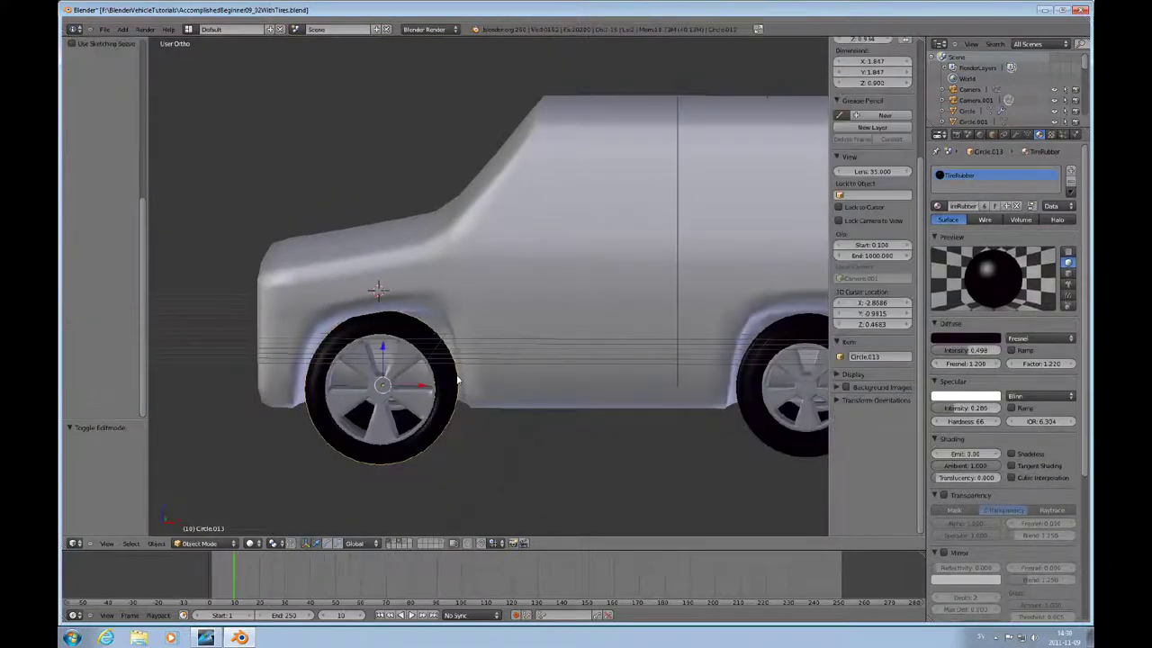
scroll(457, 381, down, 3)
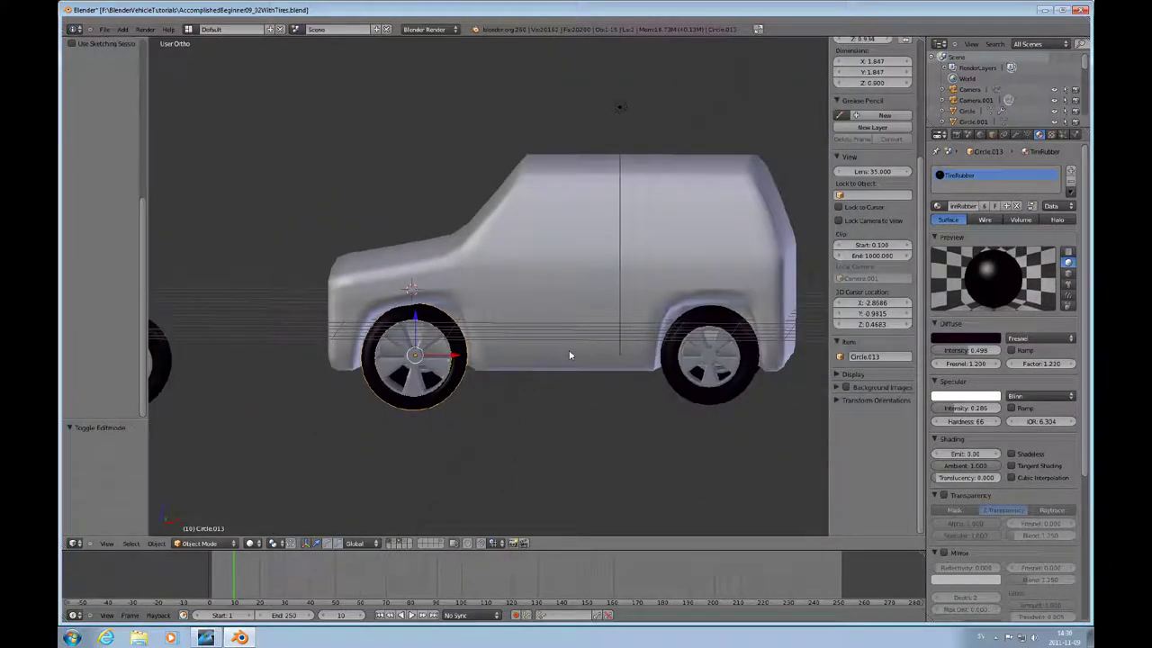
key(KP_1)
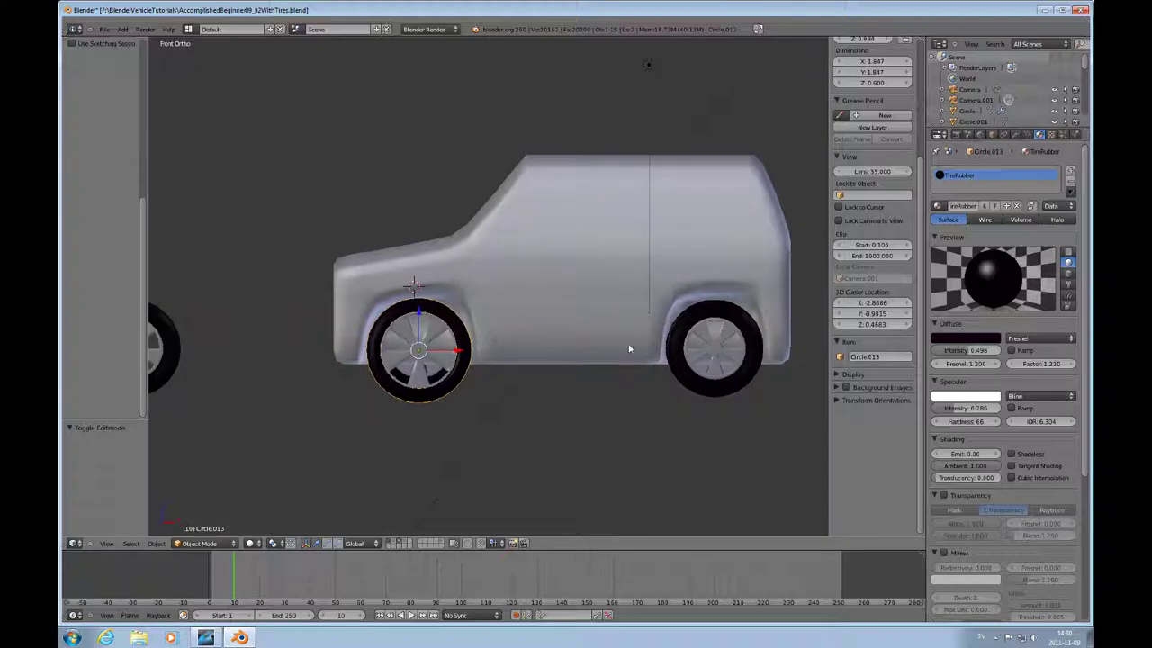
key(KP_0)
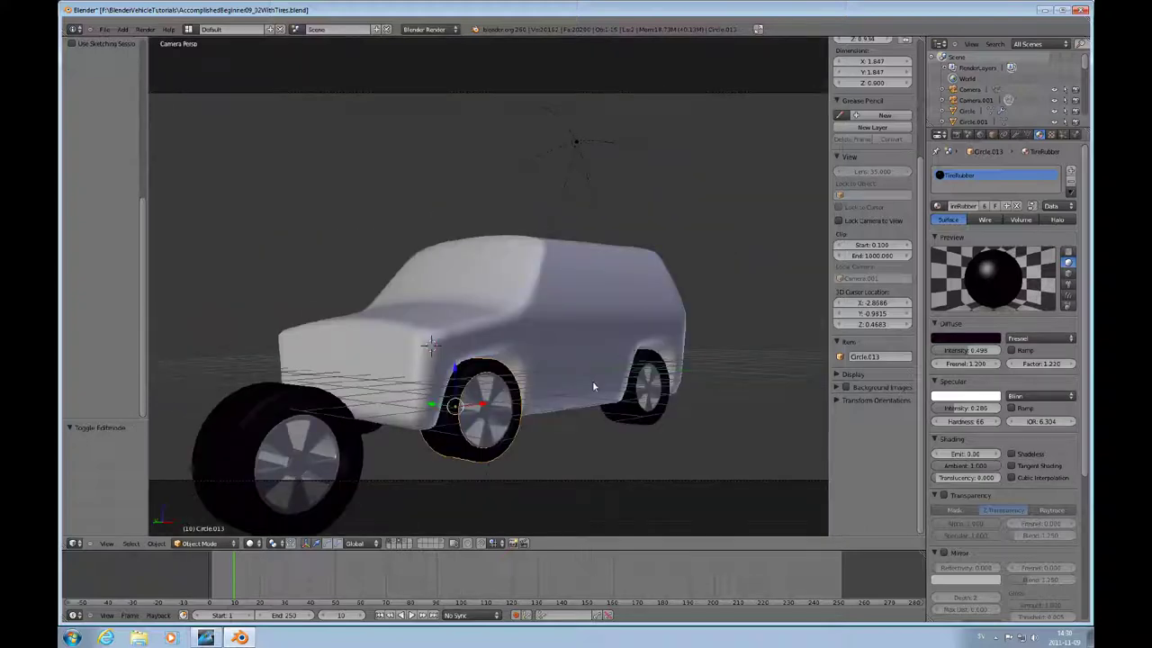
Render the car with F12 and zoom the Render Result to check the spoked wheels and black tyres
key(F12)
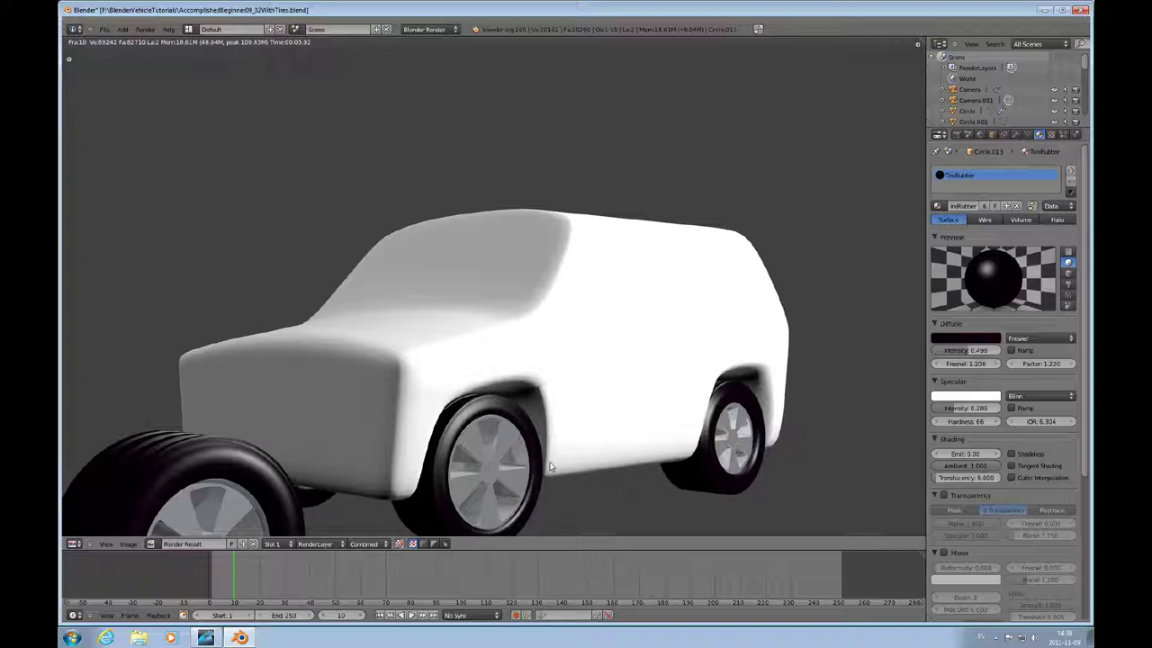
scroll(549, 450, down, 3)
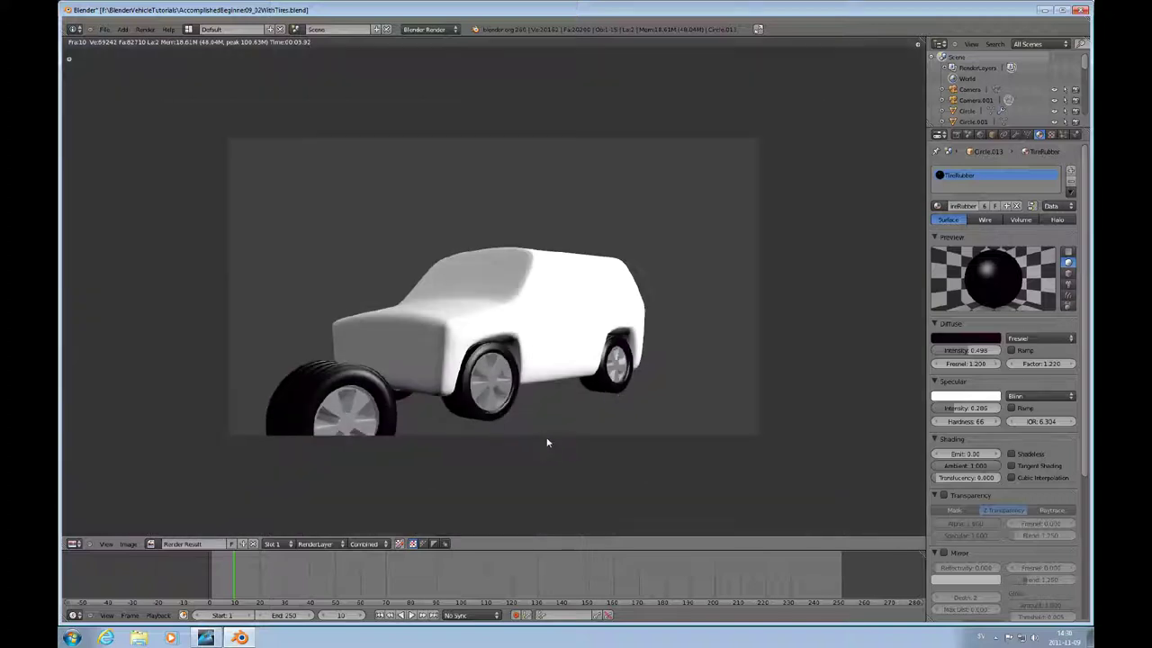
scroll(546, 440, up, 1)
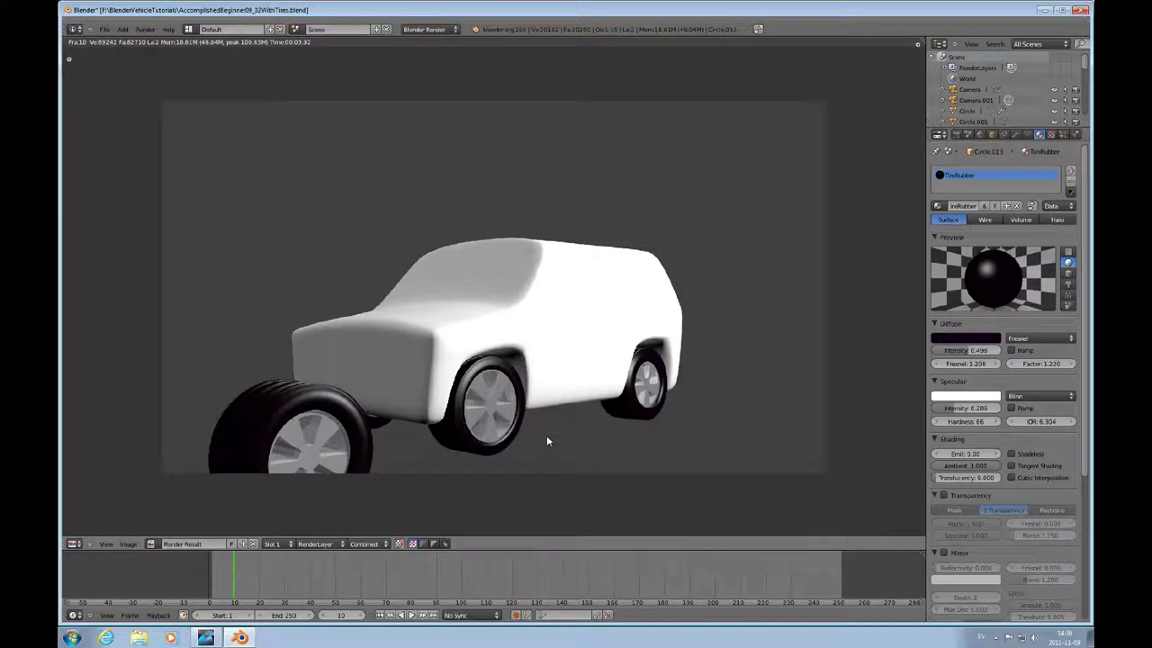
click(207, 639)
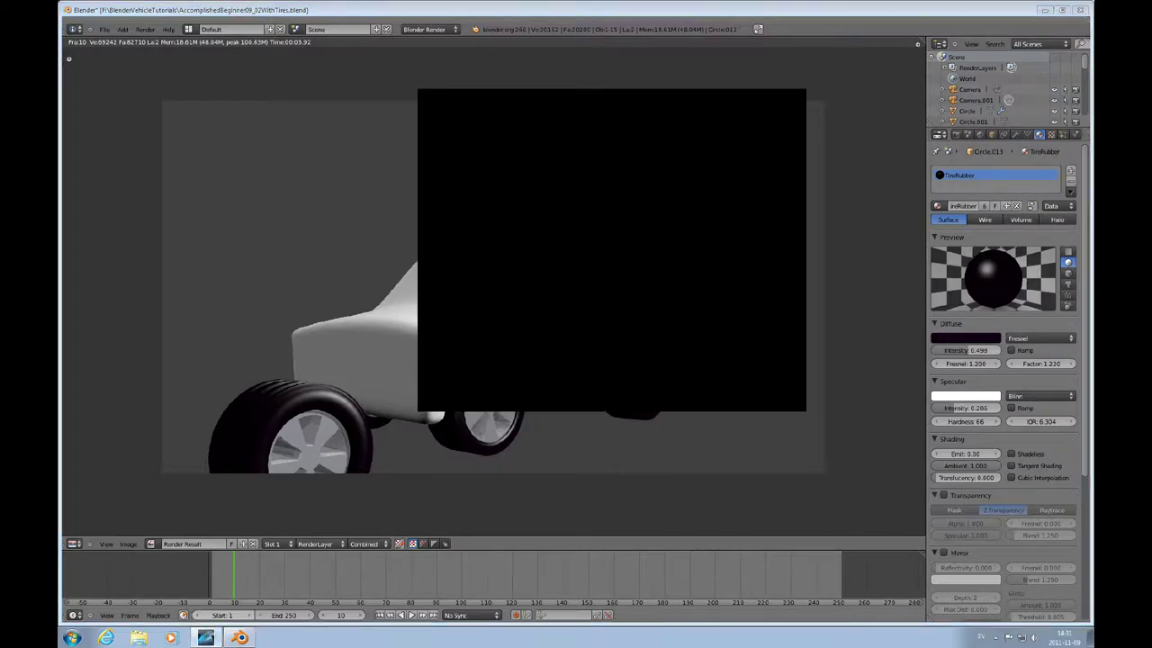